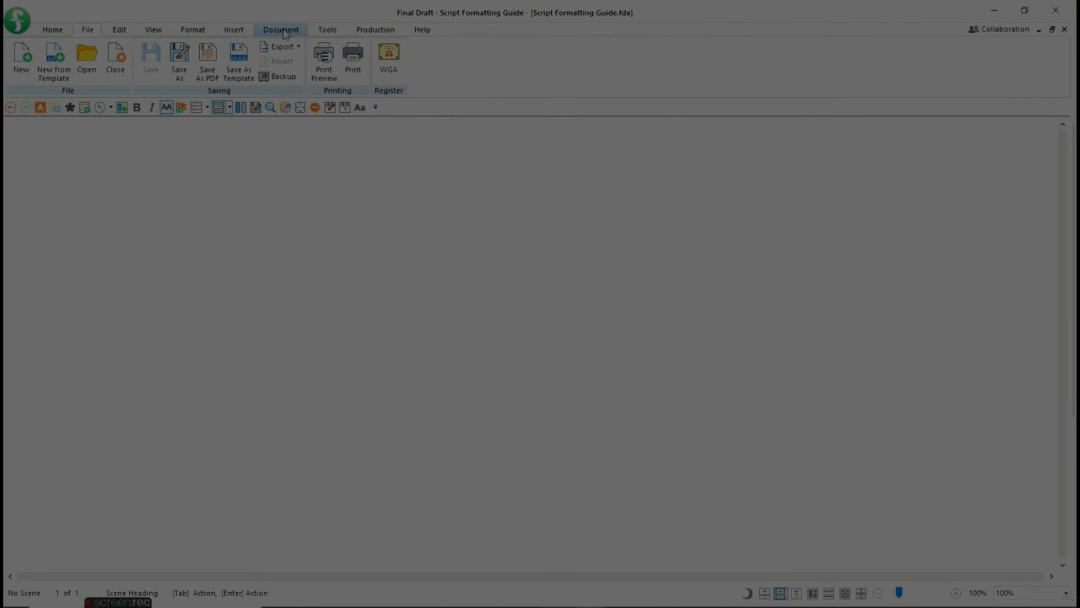
Step: On the title page, replace the Address placeholder with 'Email address'
left_click(284, 31)
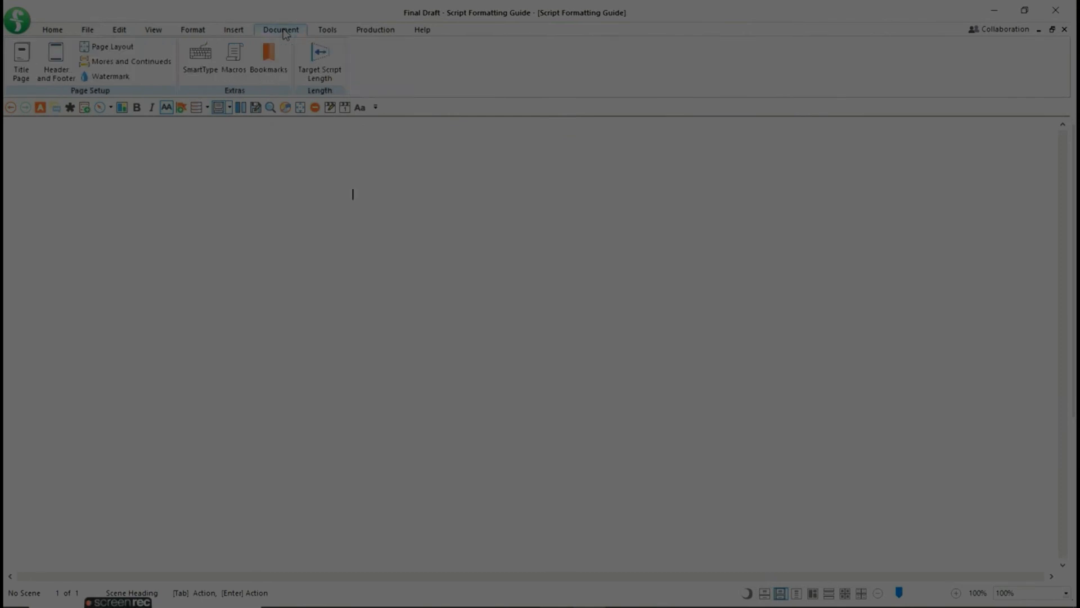
left_click(17, 61)
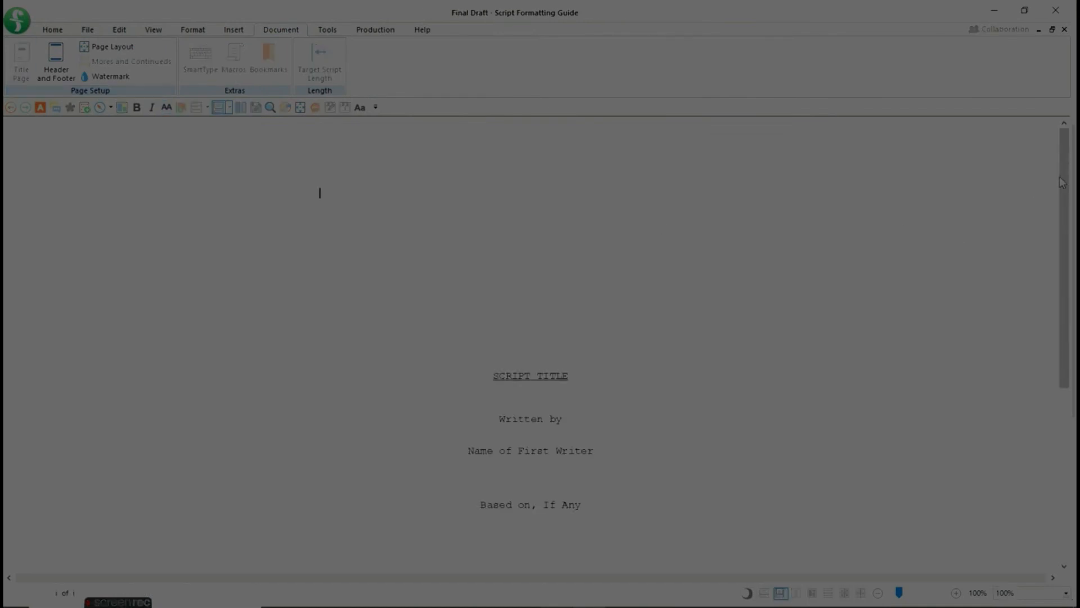
left_click_drag(1060, 177, 1068, 288)
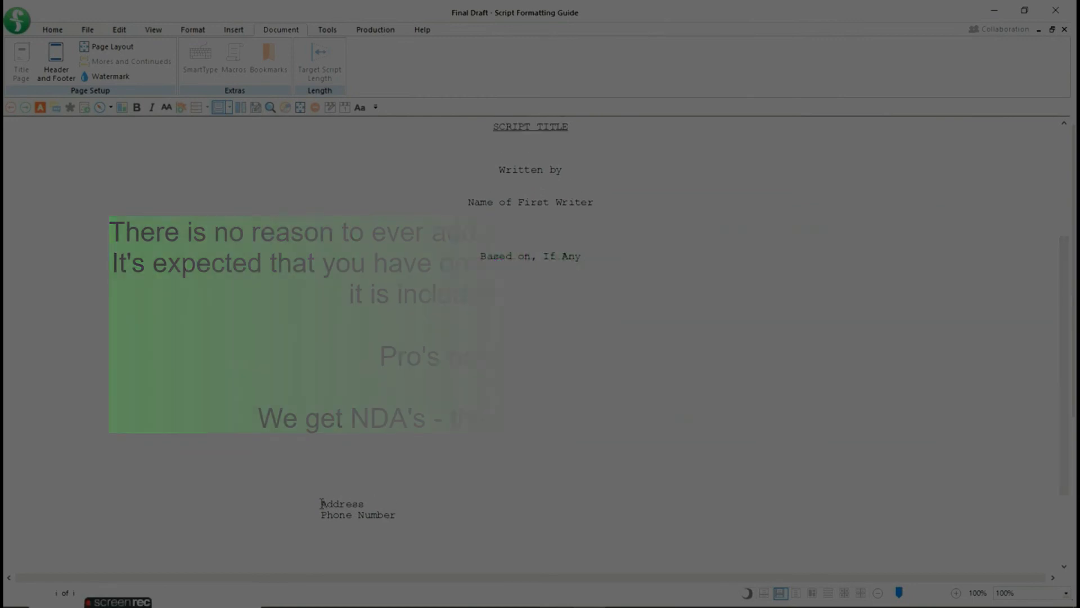
left_click_drag(322, 503, 374, 504)
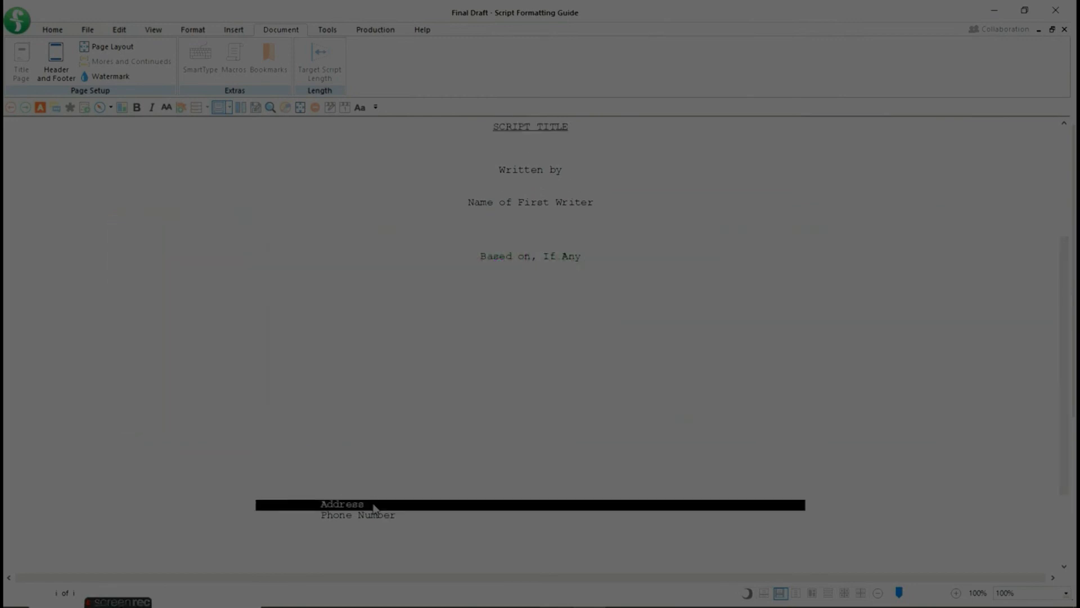
type("5")
type("mail")
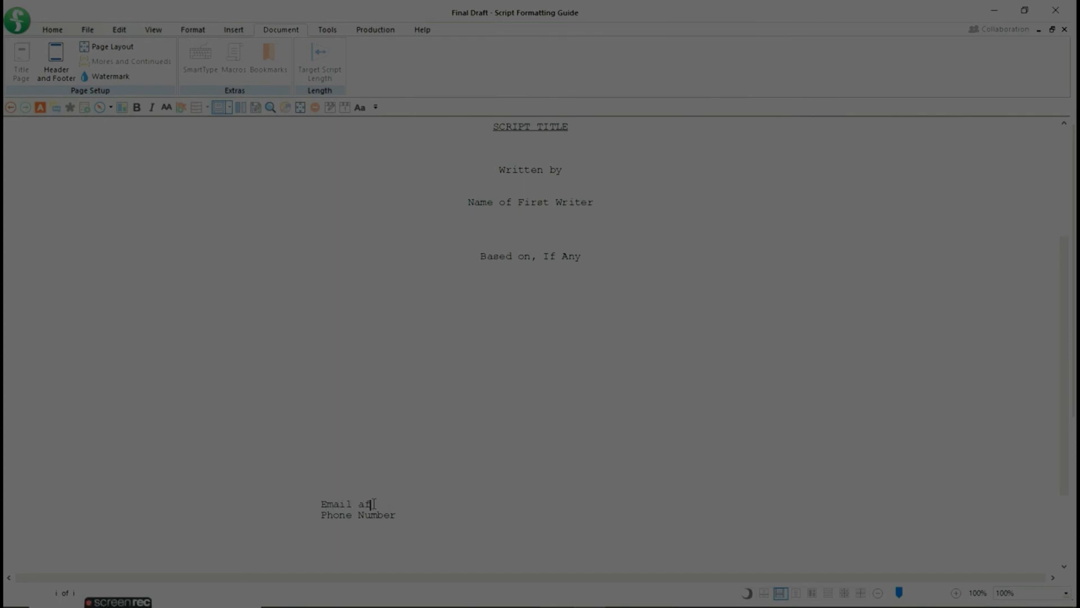
type(" address")
left_click_drag(1066, 261, 1067, 213)
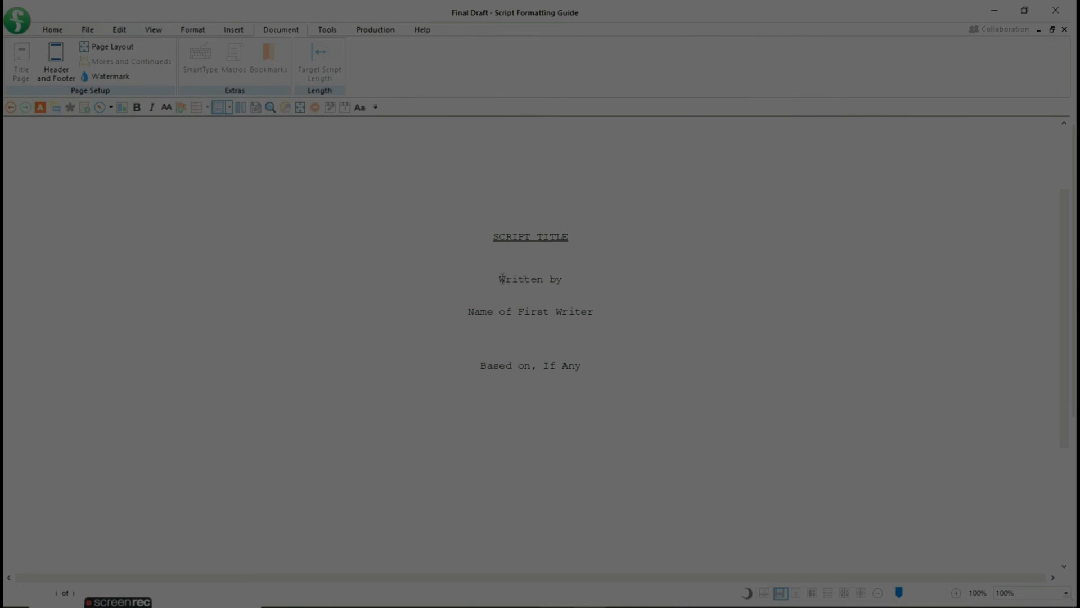
Step: Change the by-line from 'Written by' to 'Written By'
left_click_drag(502, 279, 560, 277)
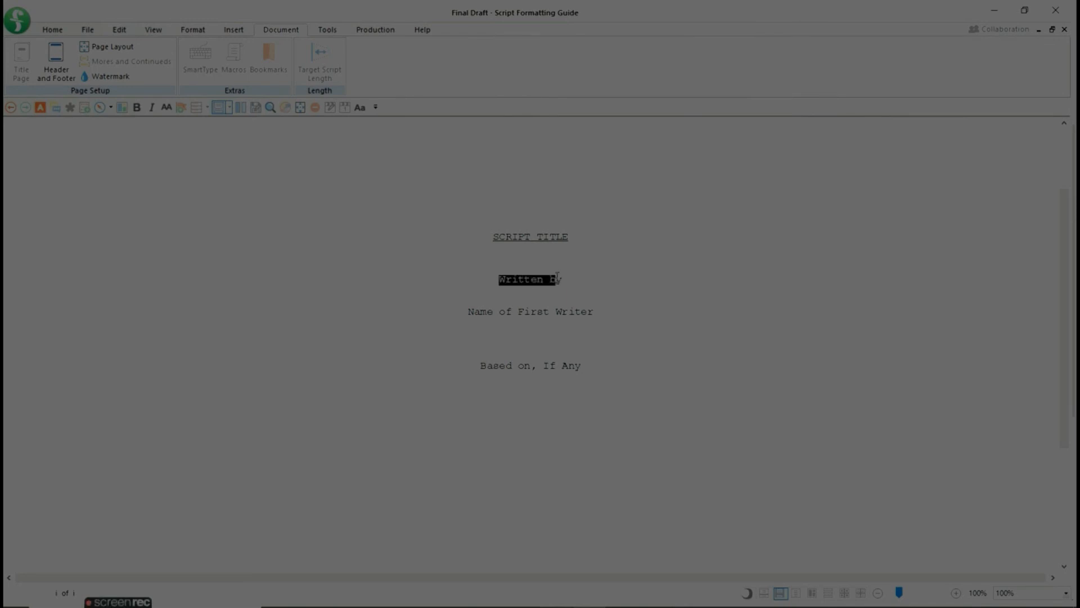
type("B")
key("BackSpace")
type("Written B")
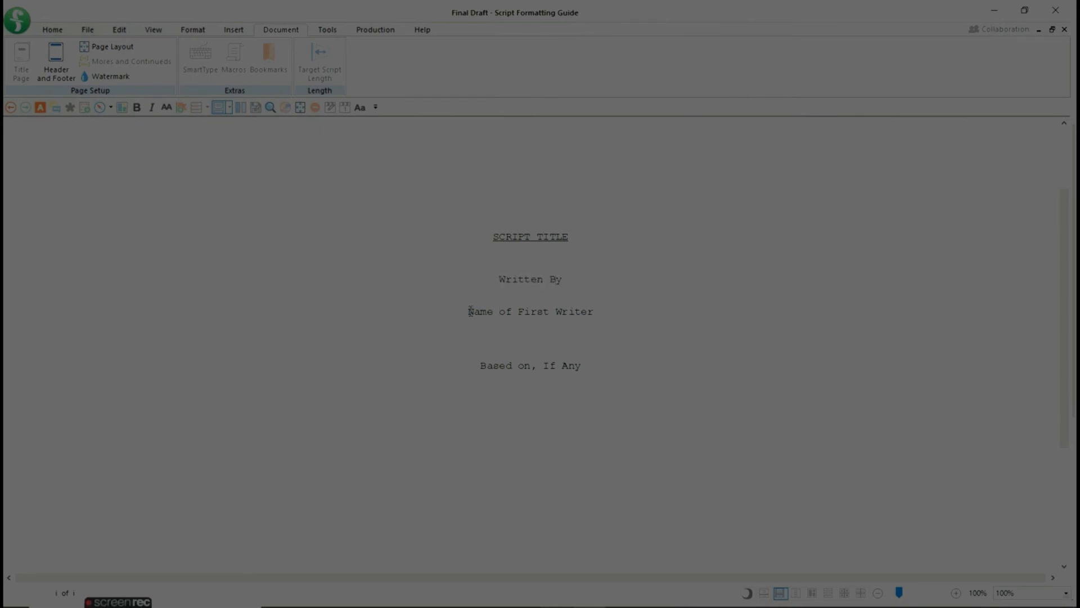
Step: Replace the Name of First Writer placeholder with both writers' full names, then select the ampersand
left_click_drag(470, 312, 596, 317)
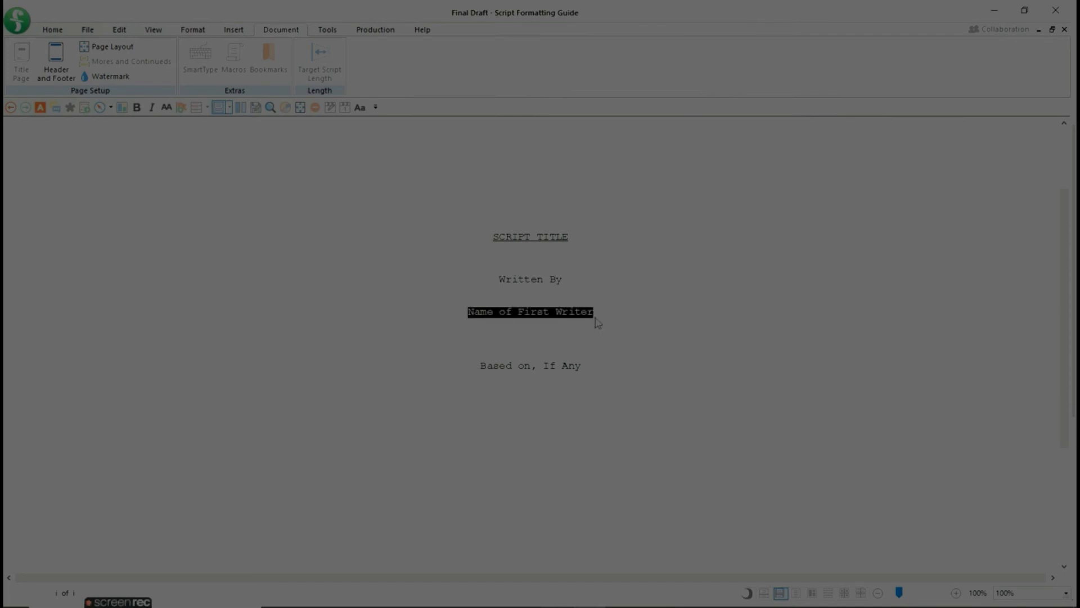
type("Sara Vitale")
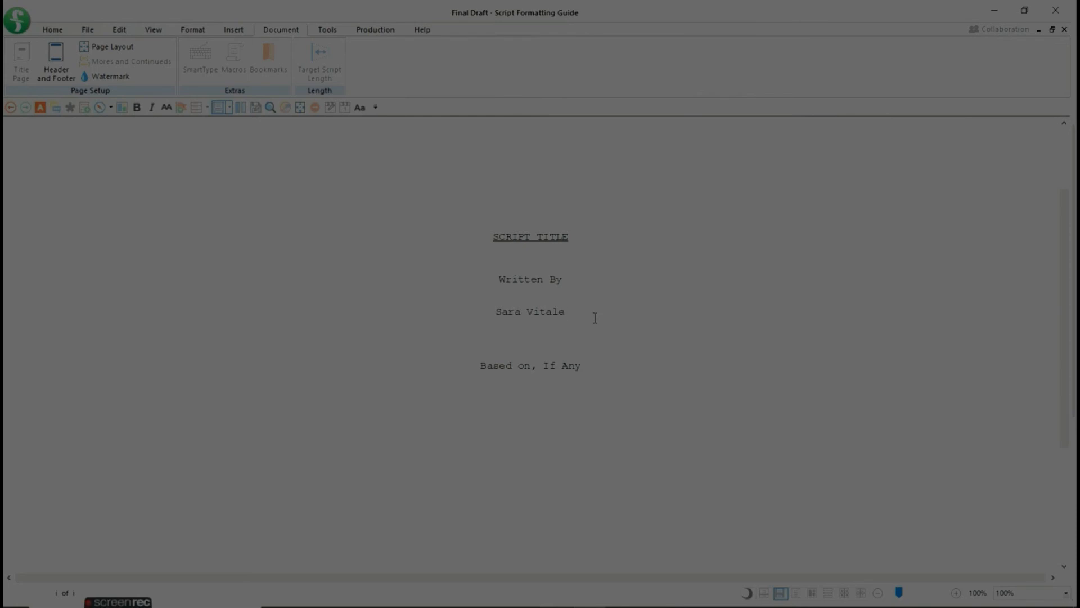
type(" & ")
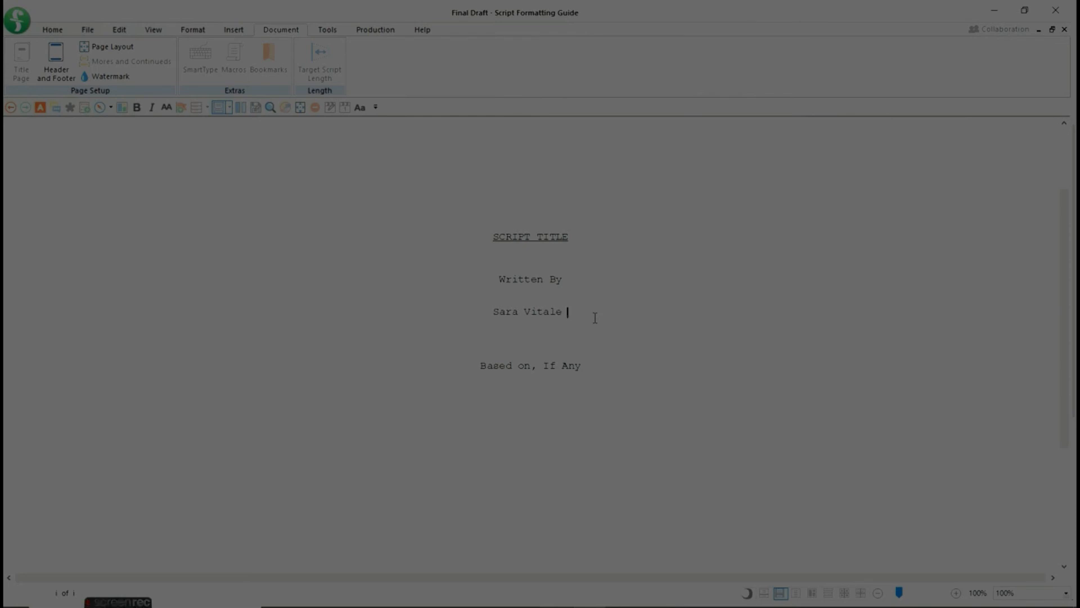
type("E")
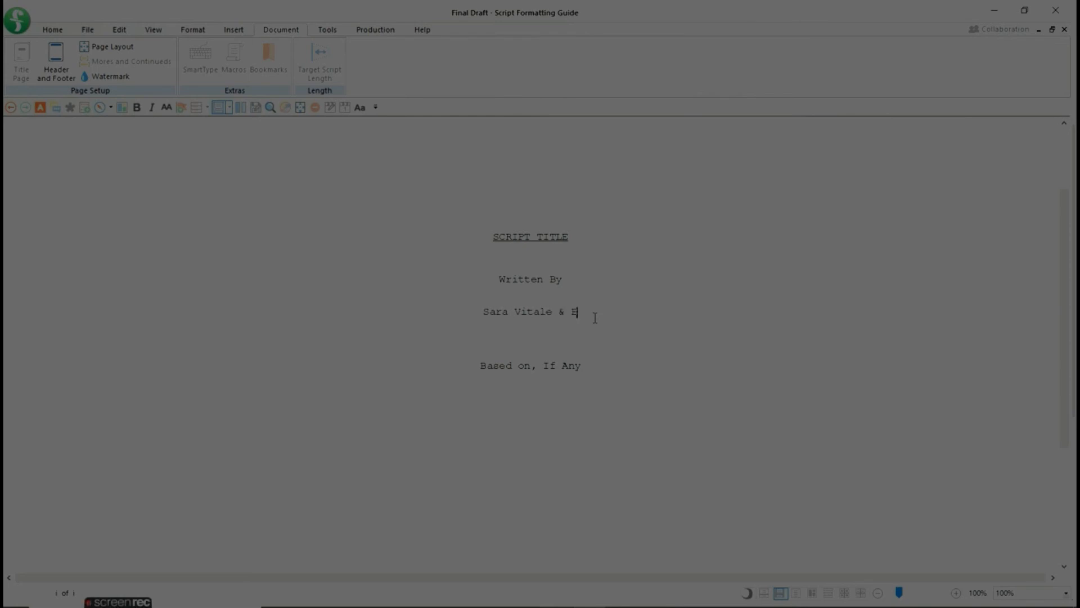
type("llen Klein Pillsbury")
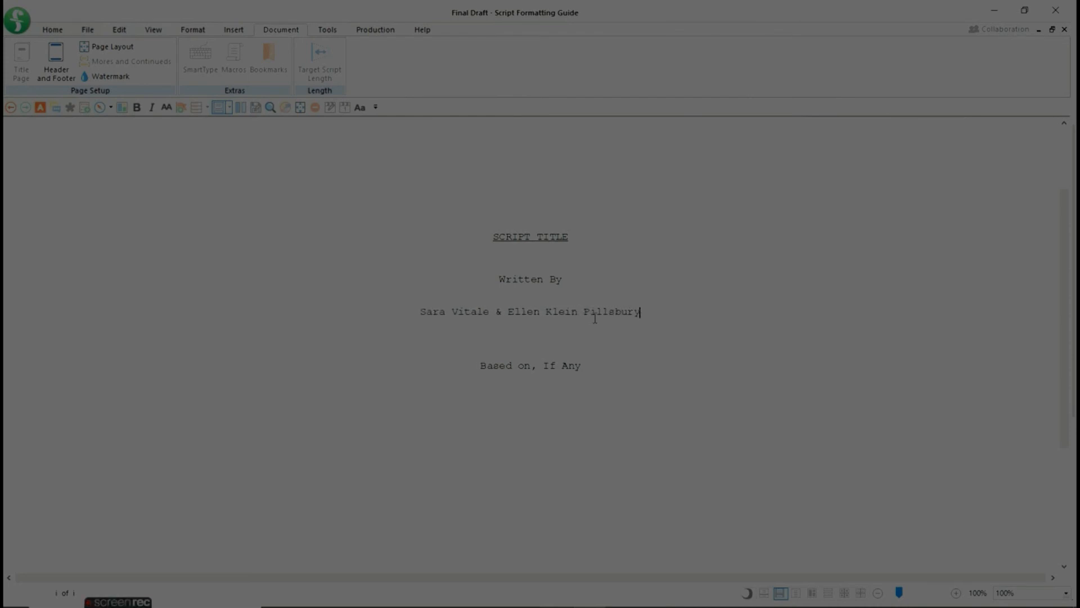
double_click(497, 311)
Step: Join the writers' names with 'and' and change the source line to 'Based on a True Story'
type("and")
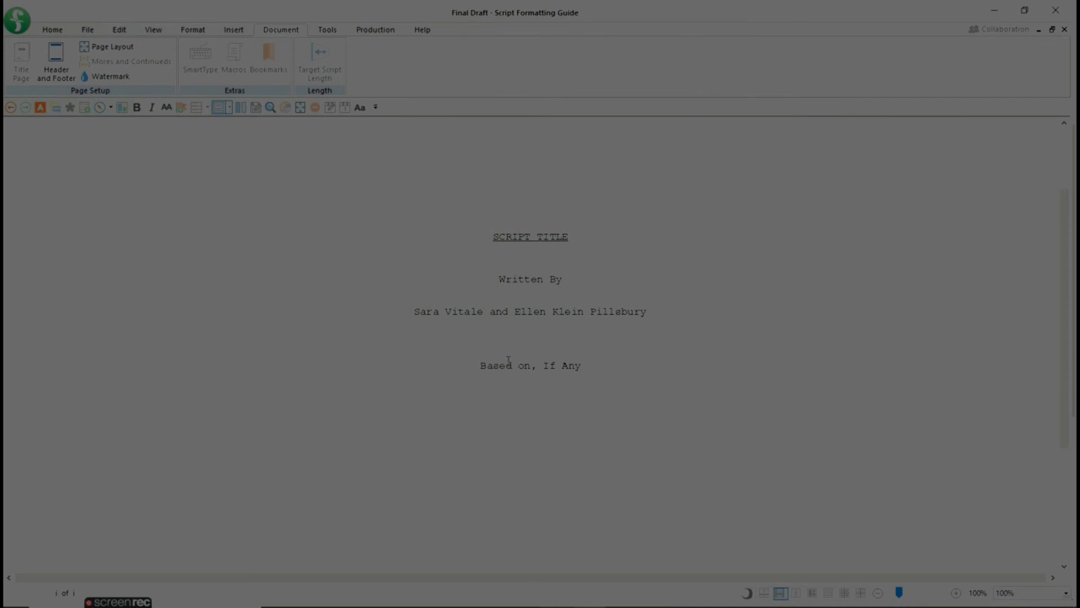
triple_click(509, 362)
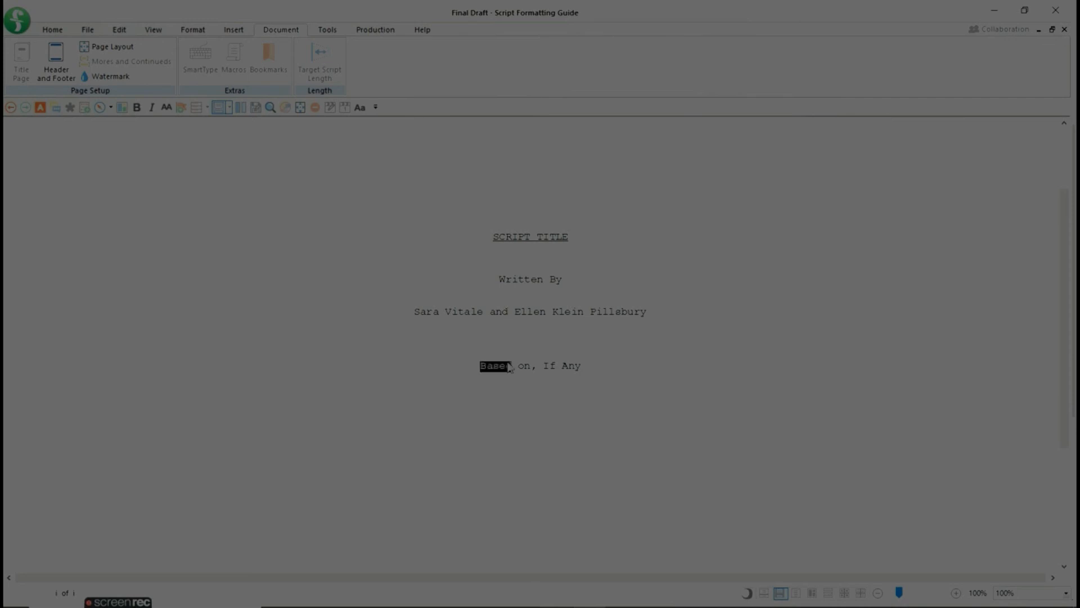
left_click(545, 367)
left_click_drag(545, 368, 582, 367)
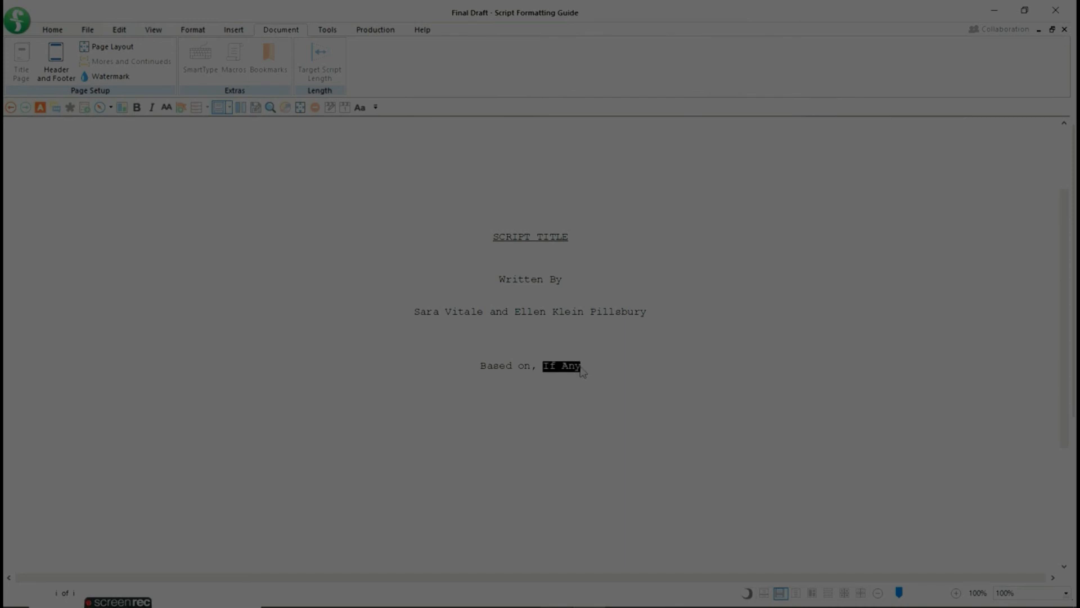
key("BackSpace")
key("BackSpace")
key("BackSpace")
type("a ")
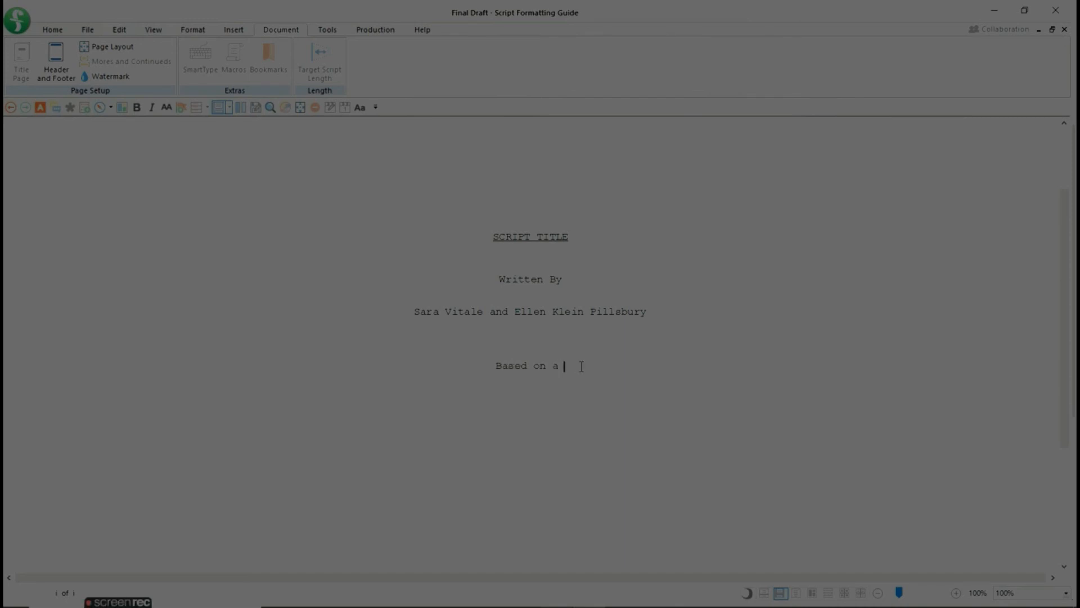
type("True Story")
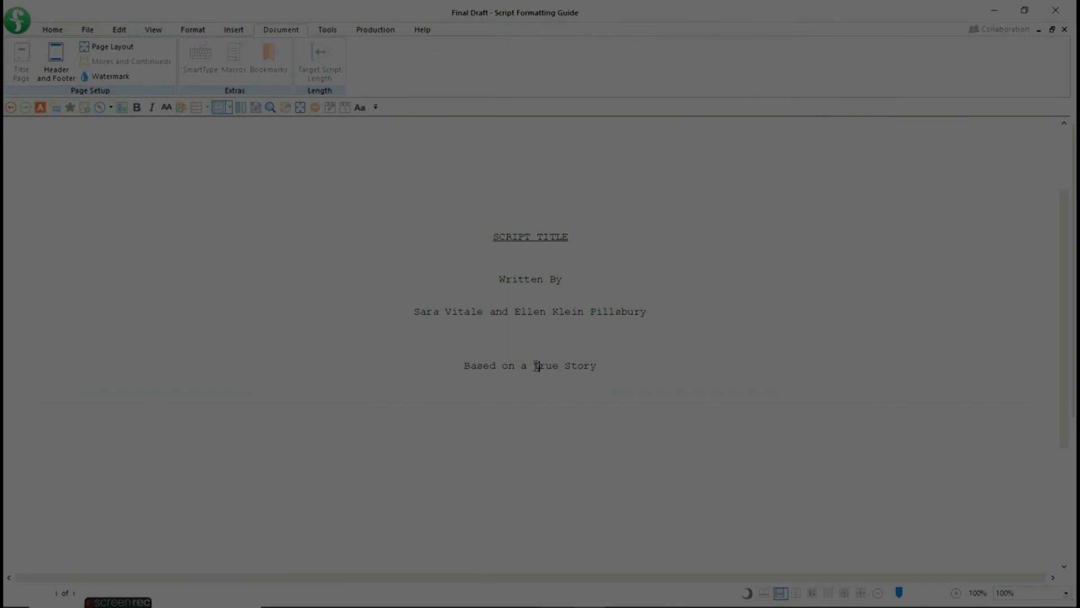
Step: Reword the source line to 'Based on the book by Enter Author Name'
double_click(523, 366)
left_click_drag(536, 366, 598, 366)
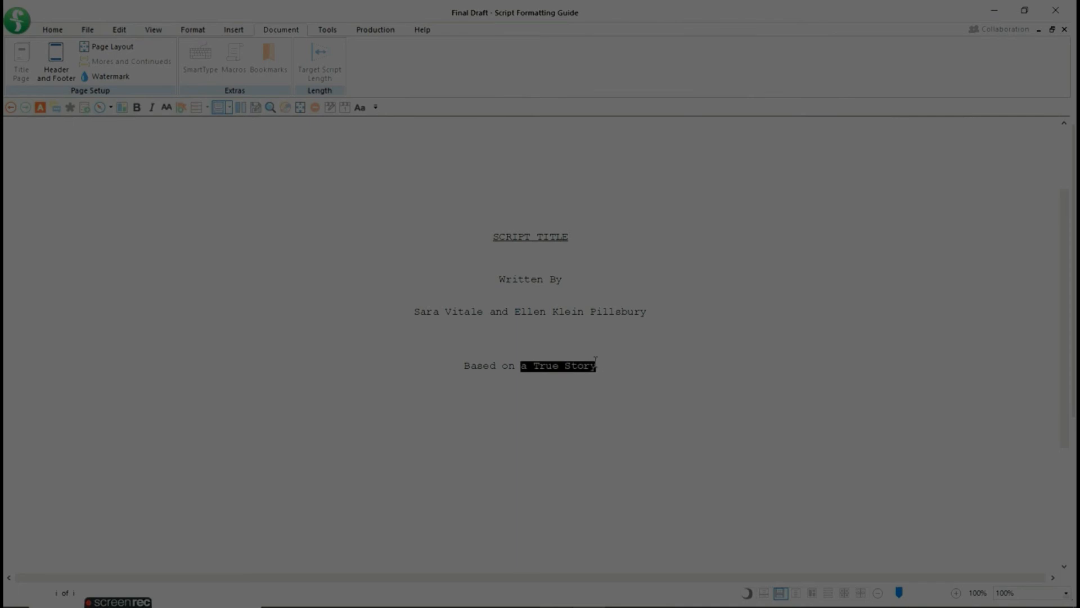
type("the t")
type("ook by ")
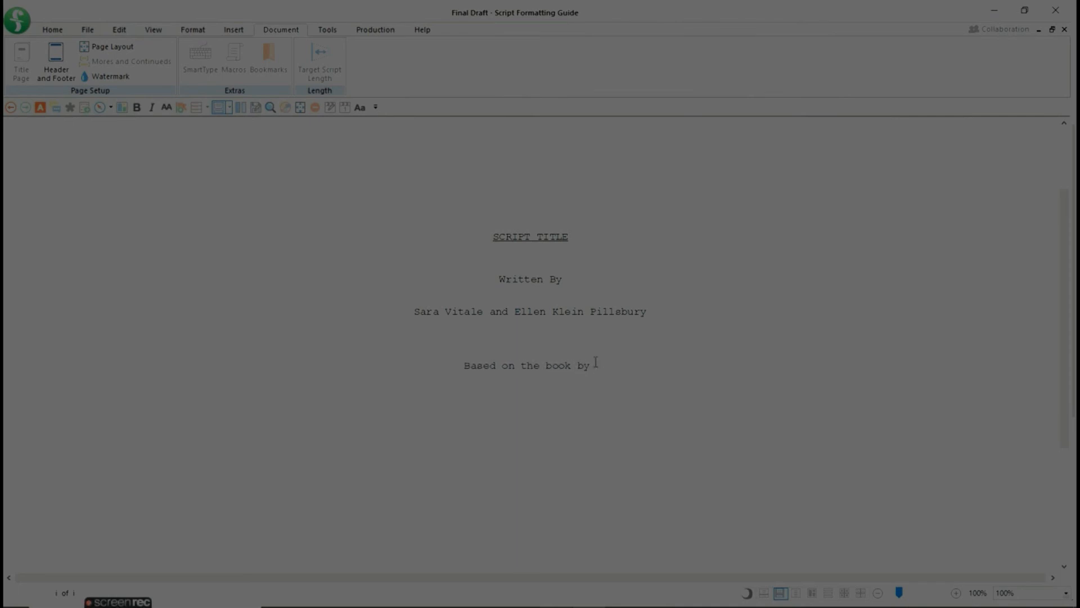
type("Enter Author Name")
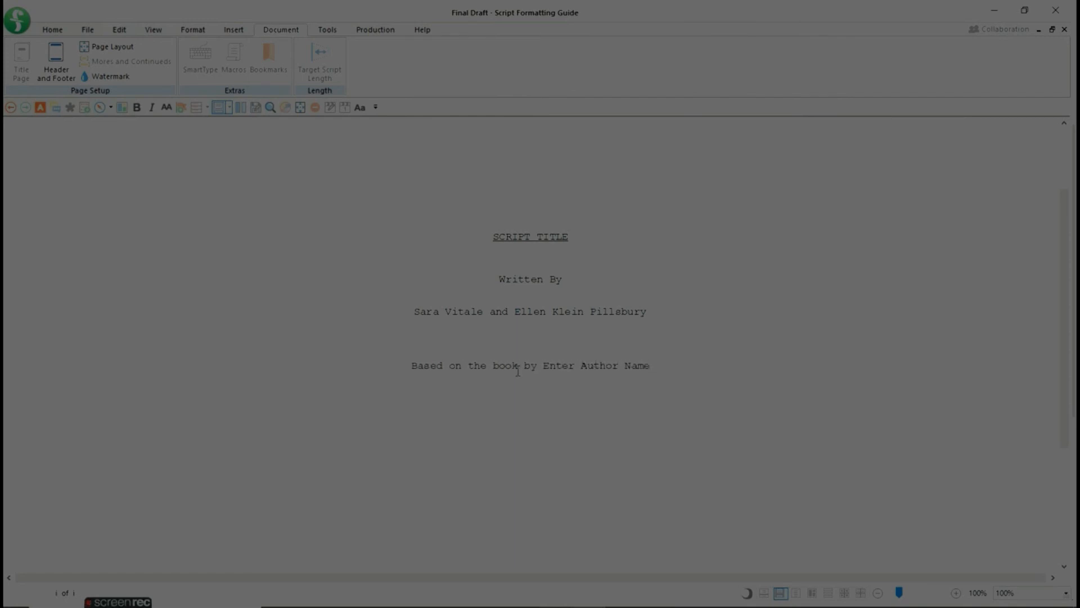
Step: Delete the whole Based on line from the title page
left_click_drag(405, 361, 648, 373)
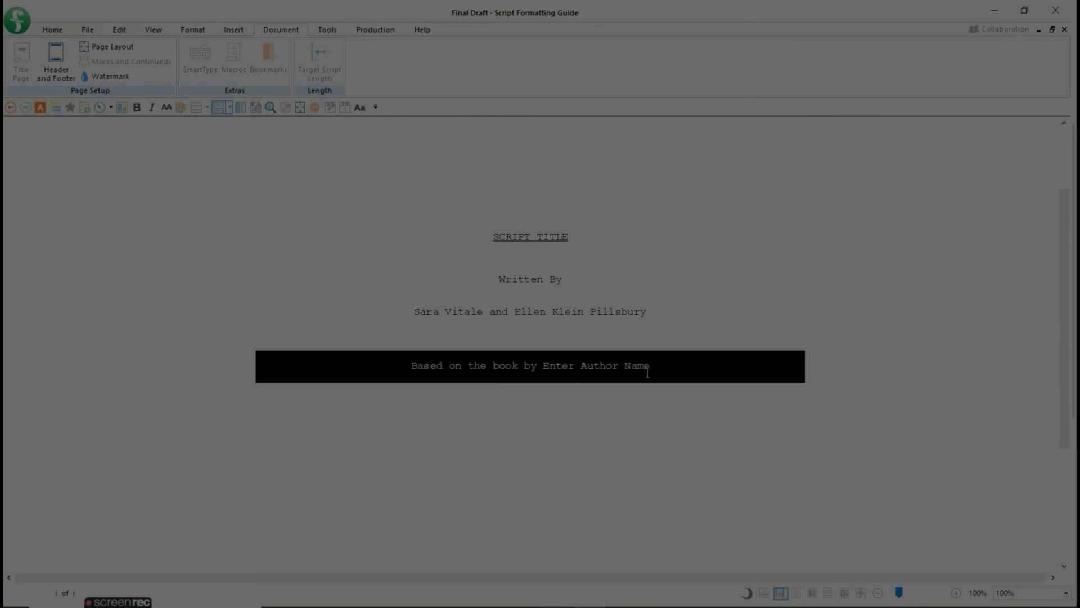
key("Delete")
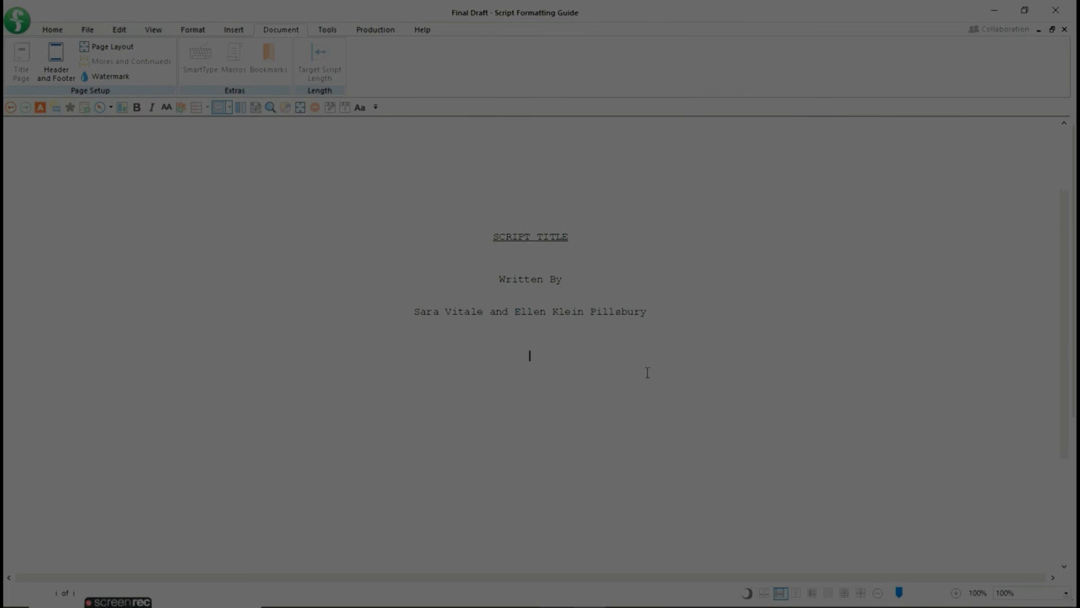
double_click(543, 246)
left_click(536, 236)
Step: Replace SCRIPT TITLE with 'SCREENPLAY FORMATTING GUIDE', without a trailing space
triple_click(536, 236)
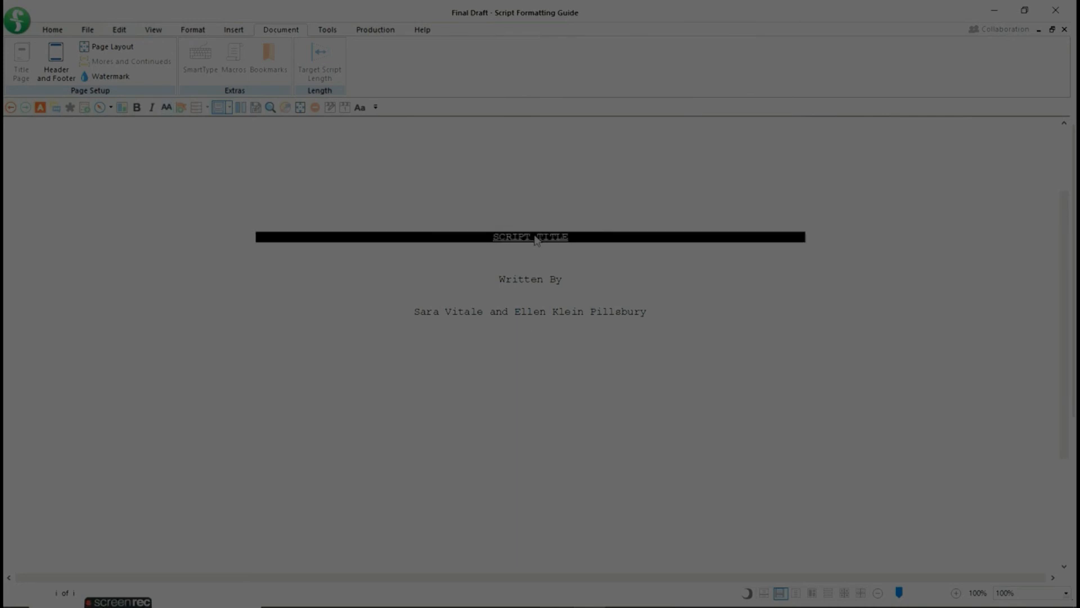
type("SCR")
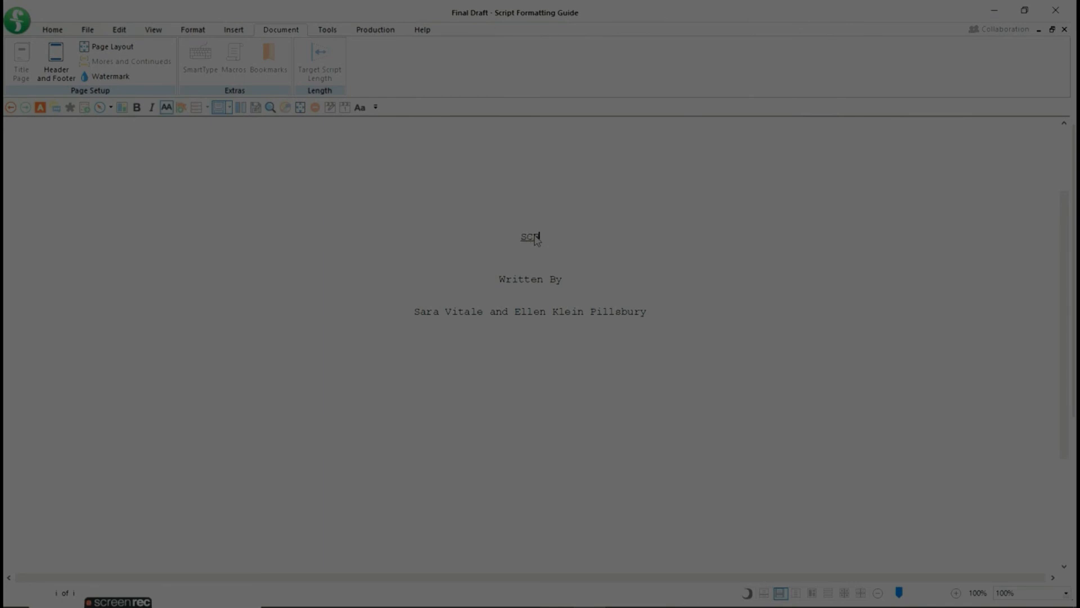
type("EENPLAY FORMATTIN")
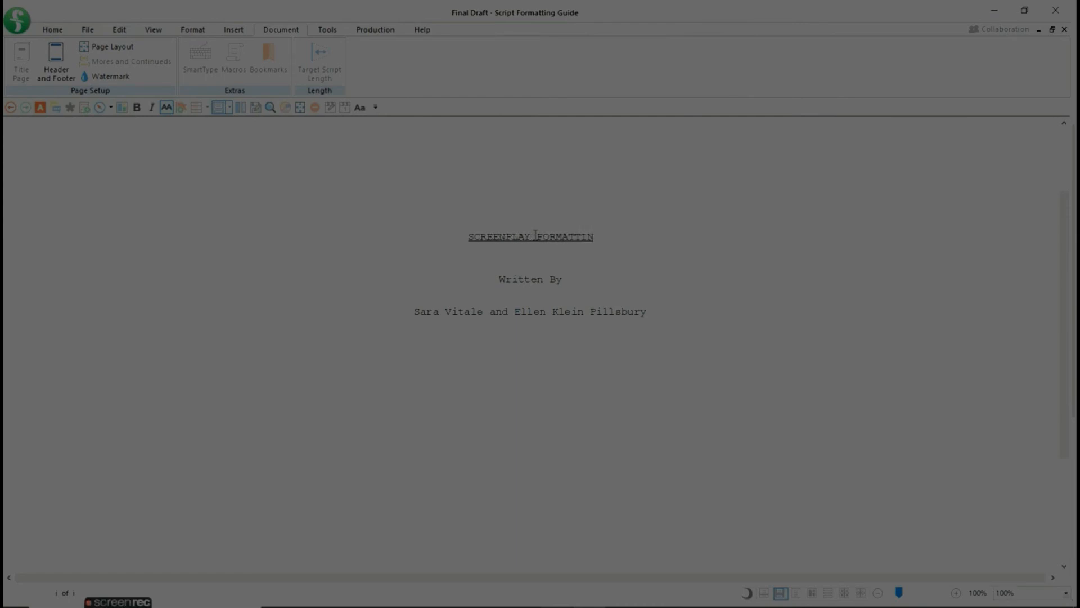
type("G GUIDE")
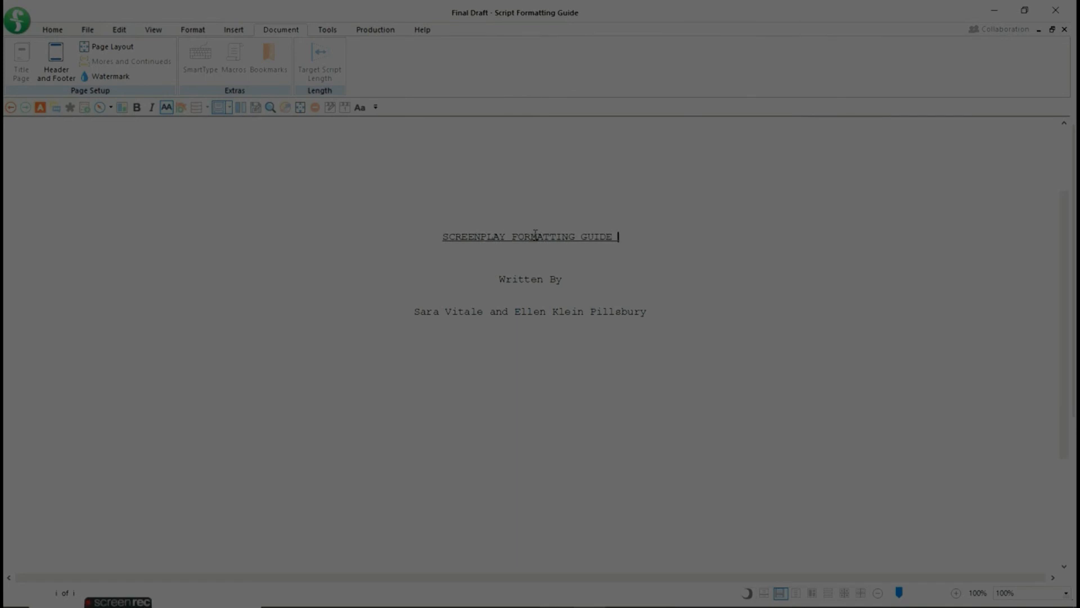
key("BackSpace")
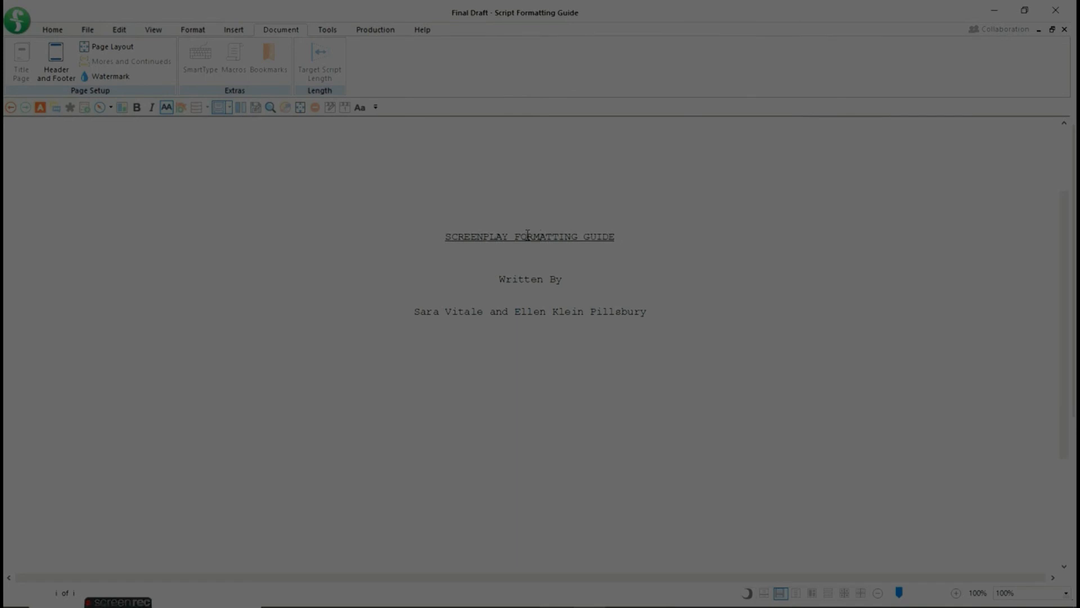
triple_click(528, 238)
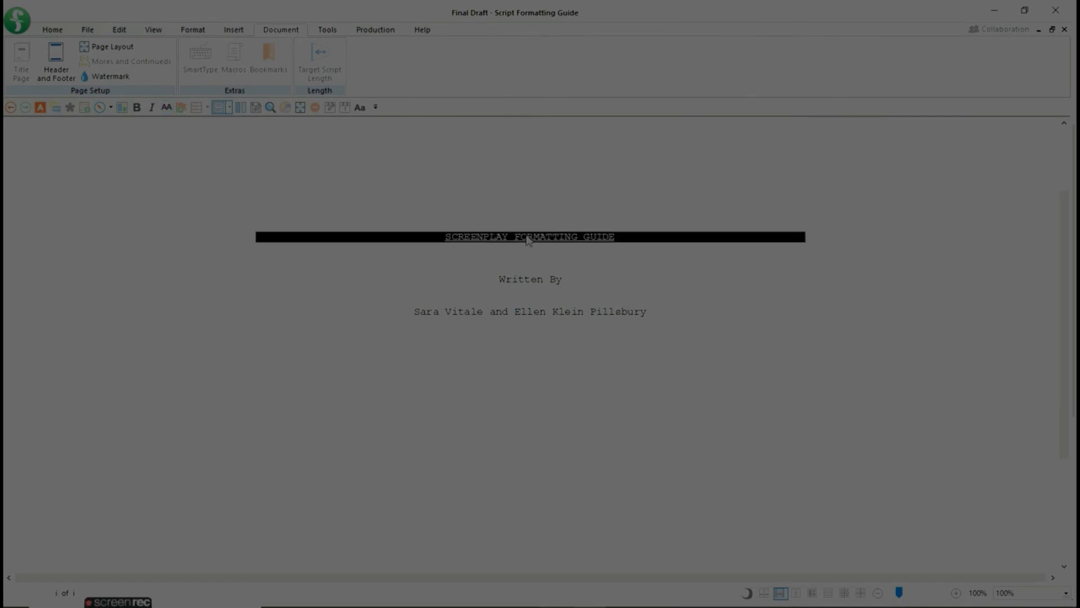
Step: Set the title font to Impact at size 16, with All uppercase turned off
left_click(360, 108)
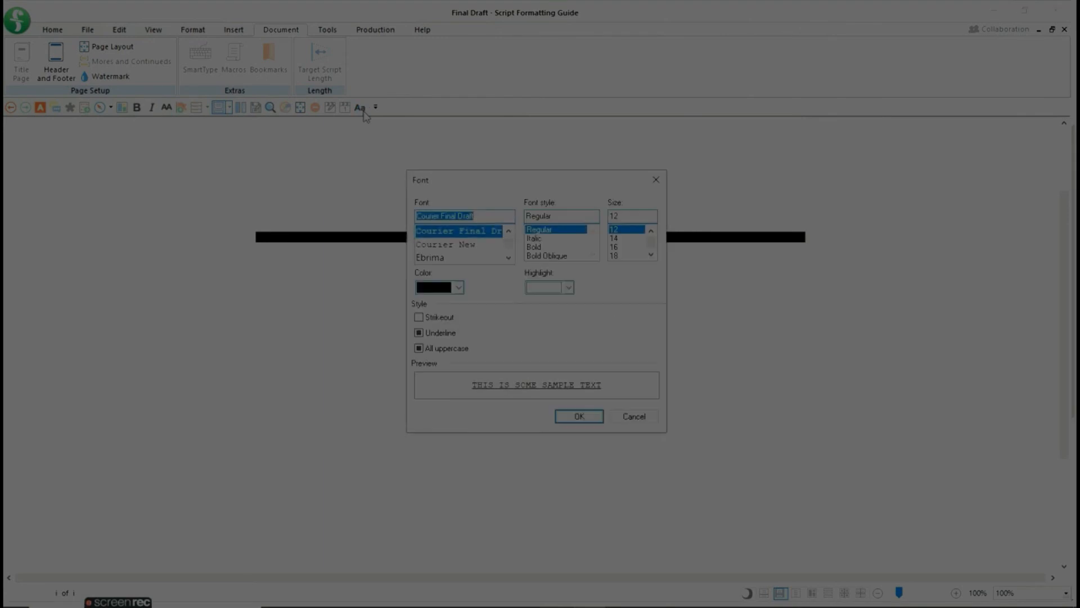
left_click(509, 257)
left_click(509, 258)
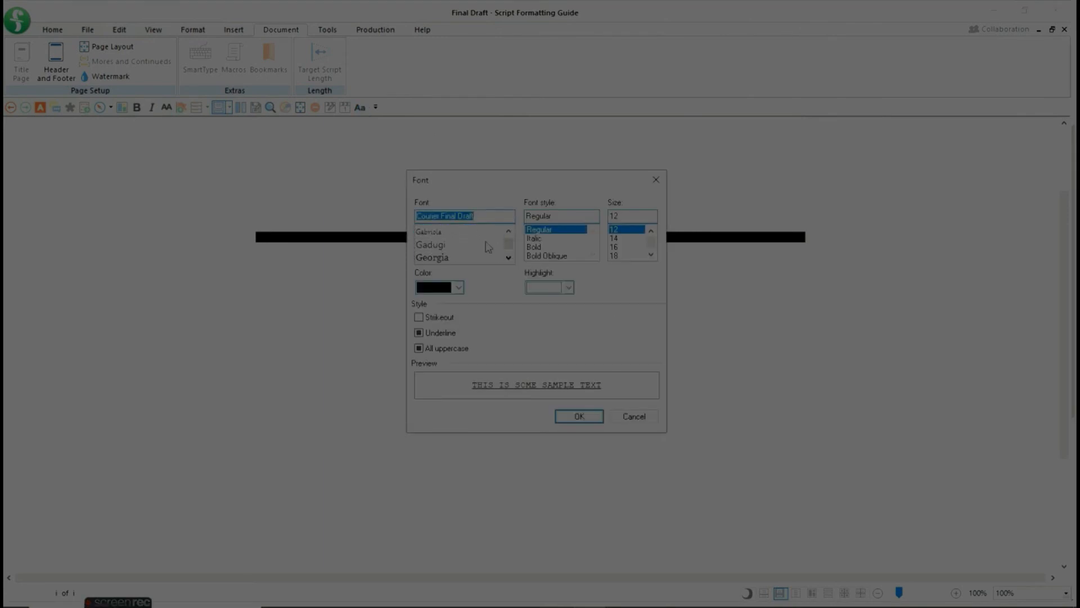
left_click(509, 257)
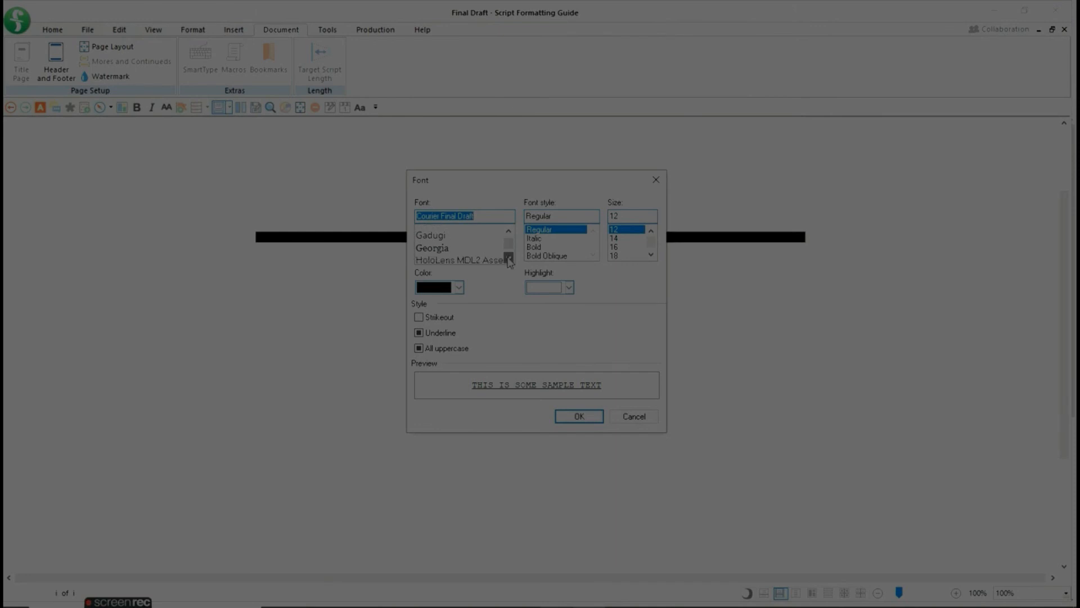
left_click(509, 258)
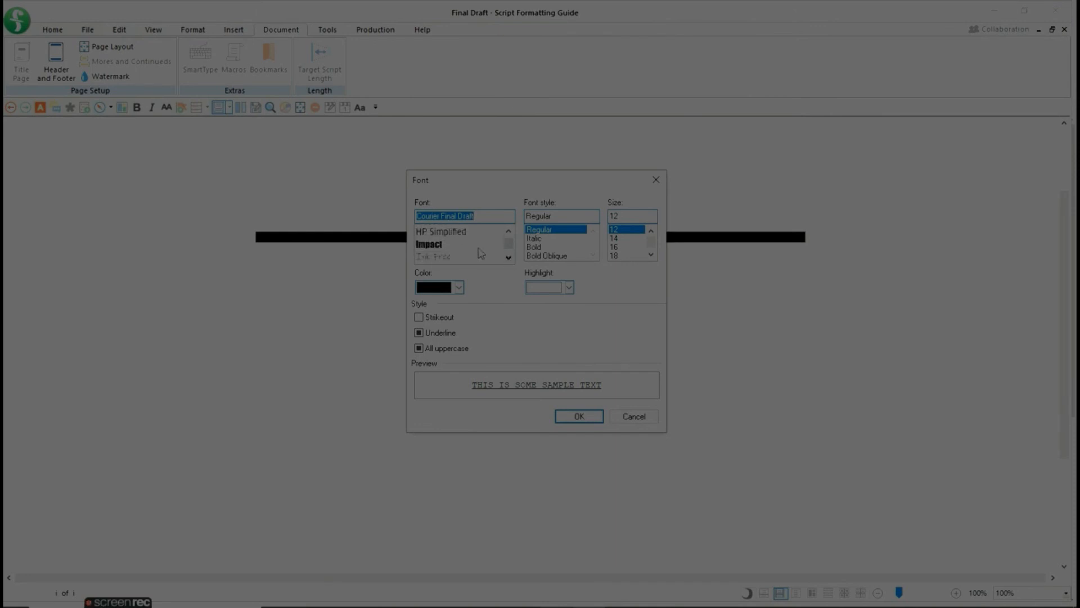
left_click(450, 245)
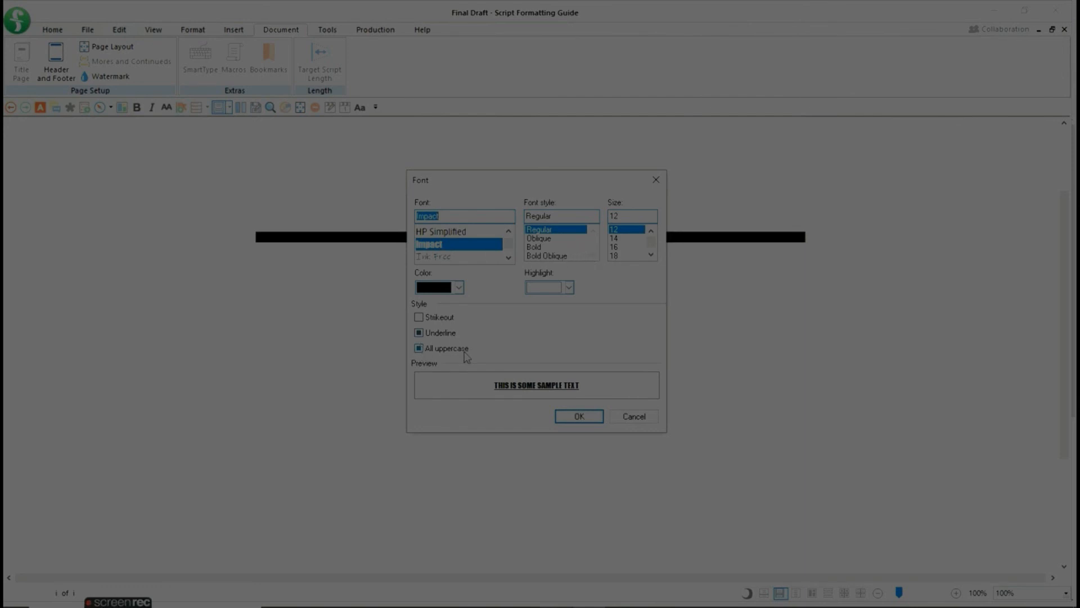
left_click(440, 349)
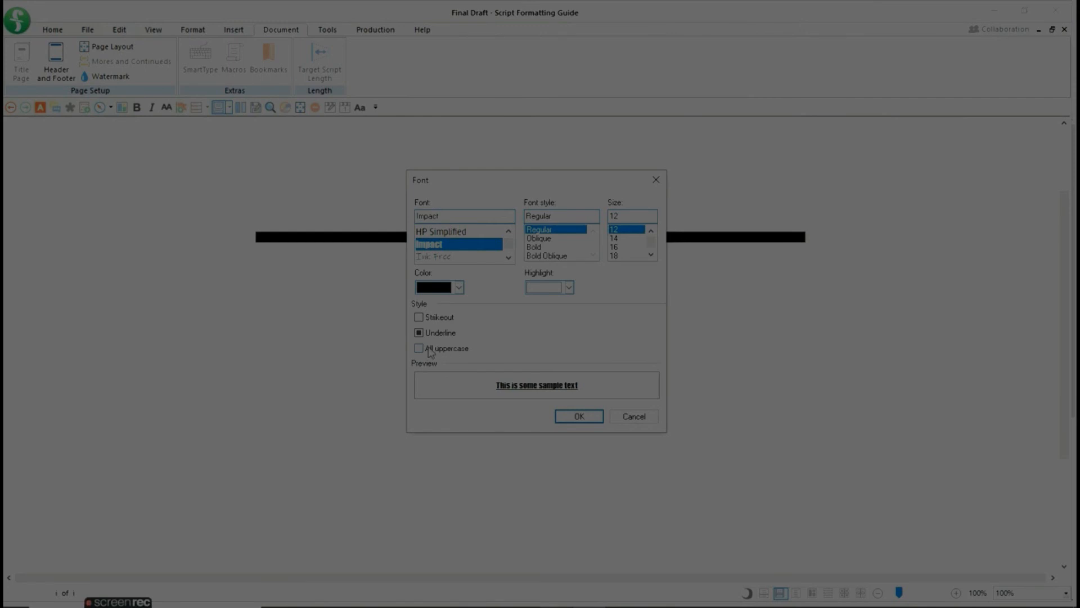
left_click(426, 349)
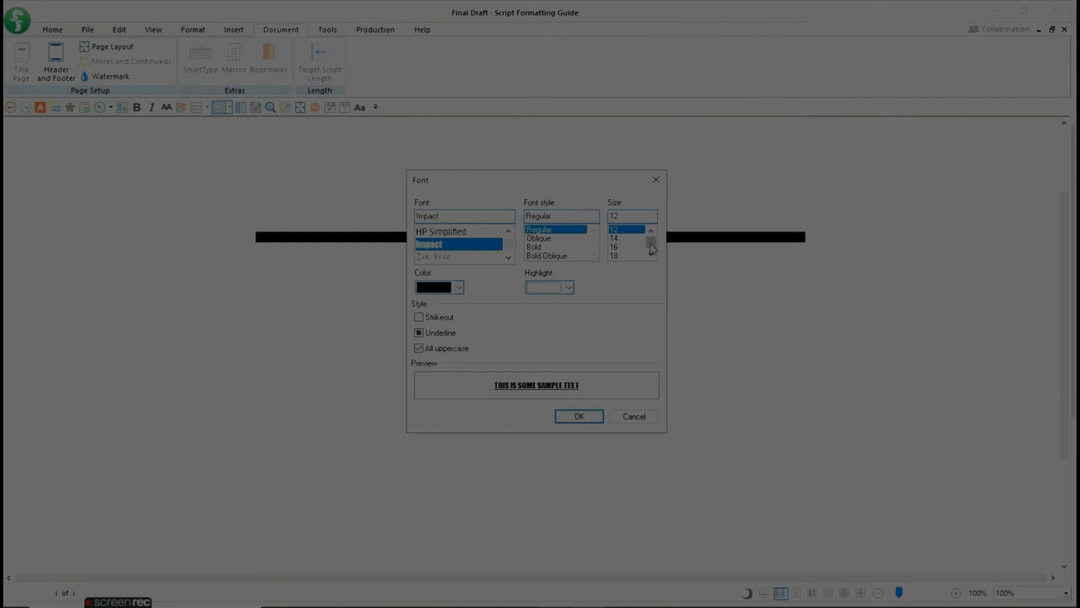
left_click(432, 348)
left_click(418, 350)
left_click(621, 247)
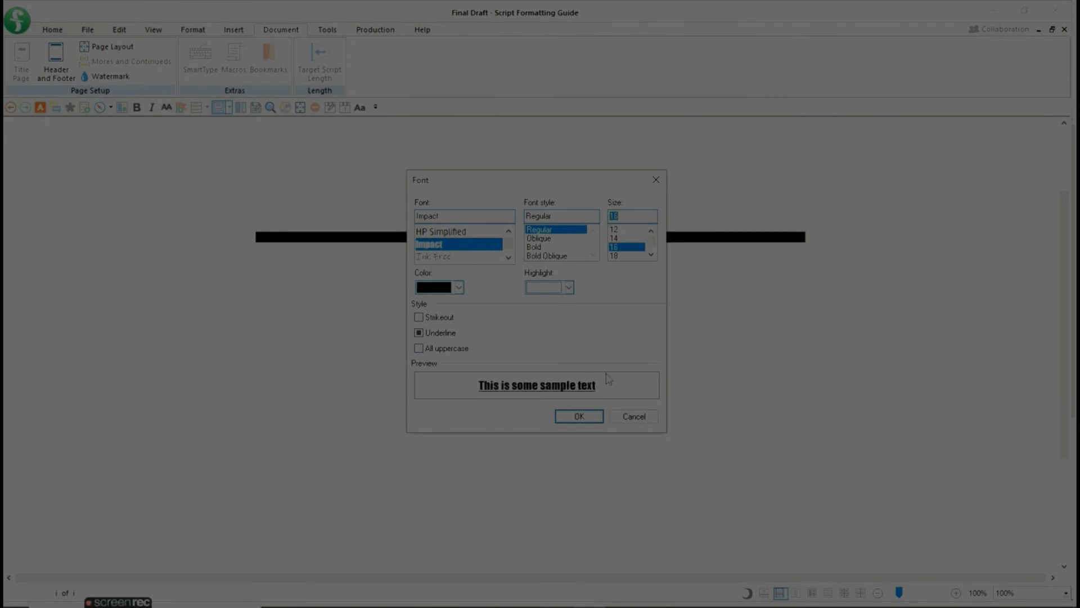
left_click(588, 419)
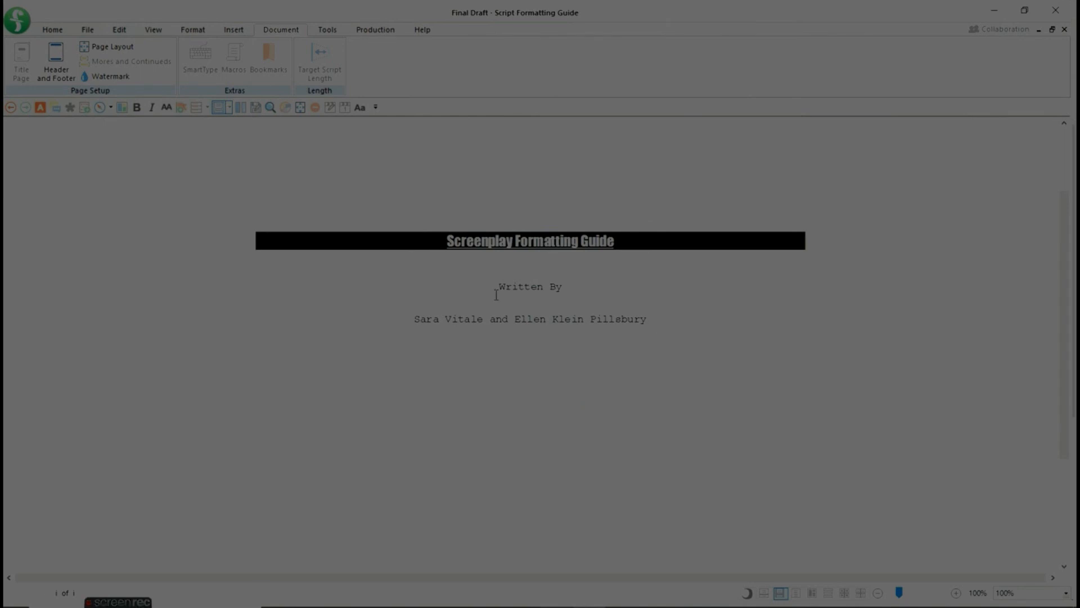
Step: Highlight the blank lines between the title, Written By and the names to check spacing
left_click(465, 272)
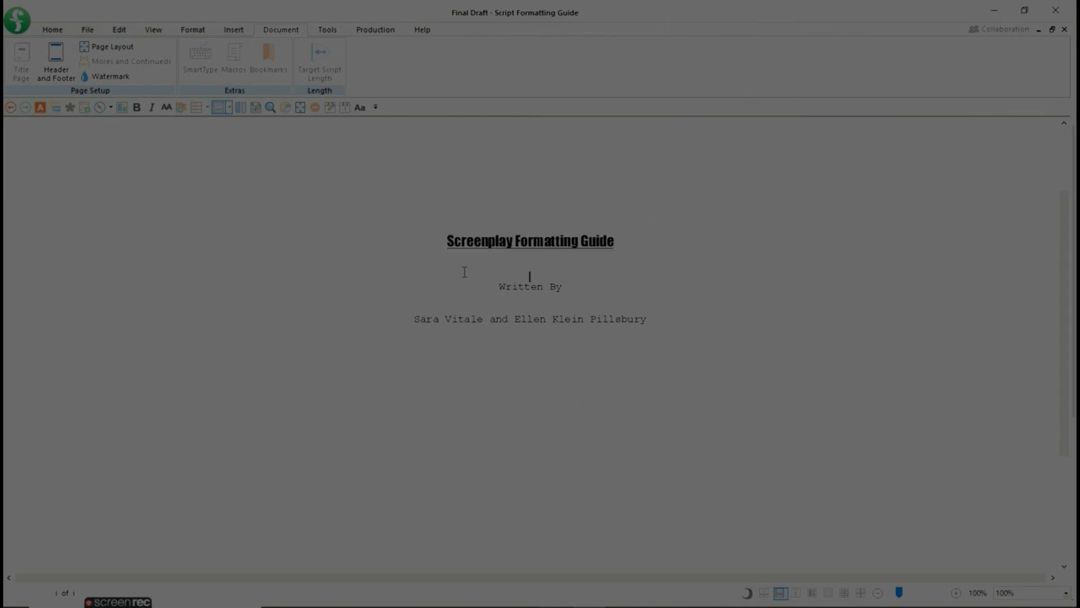
left_click_drag(448, 242, 597, 242)
double_click(590, 268)
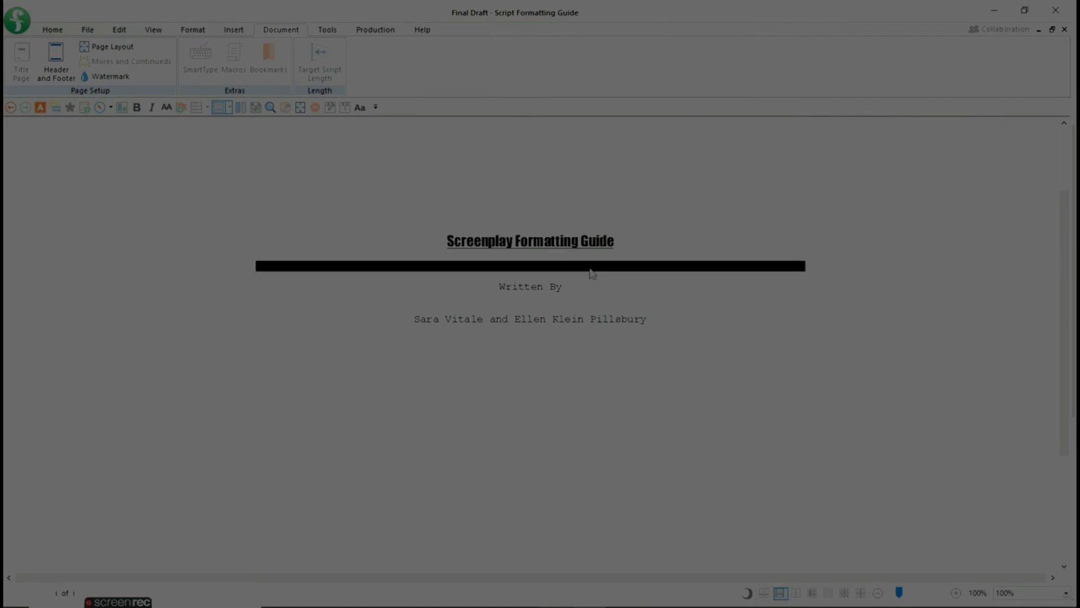
double_click(546, 282)
double_click(543, 300)
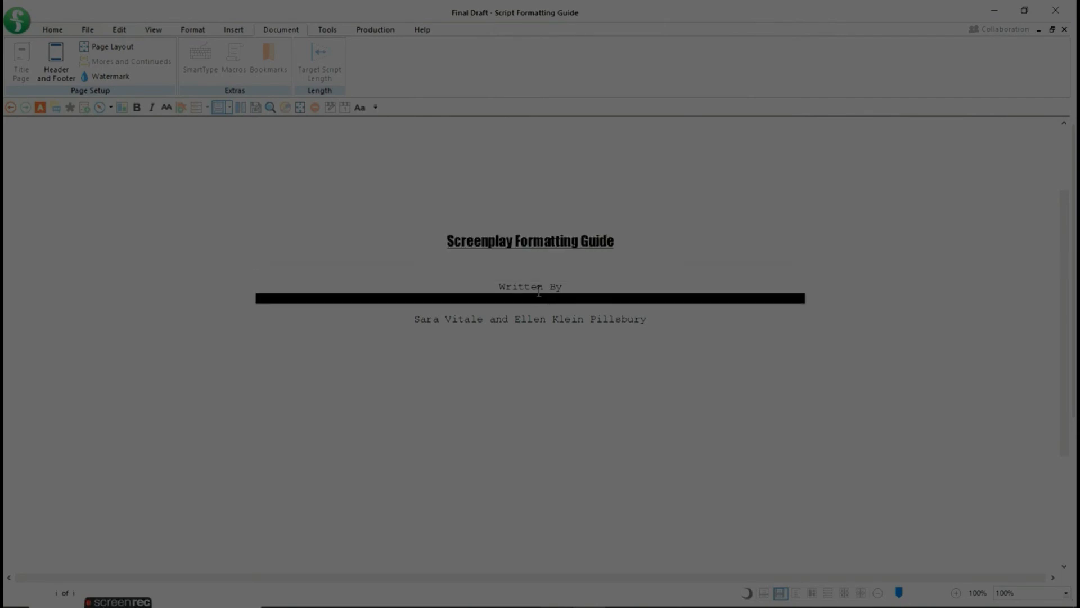
left_click(539, 291)
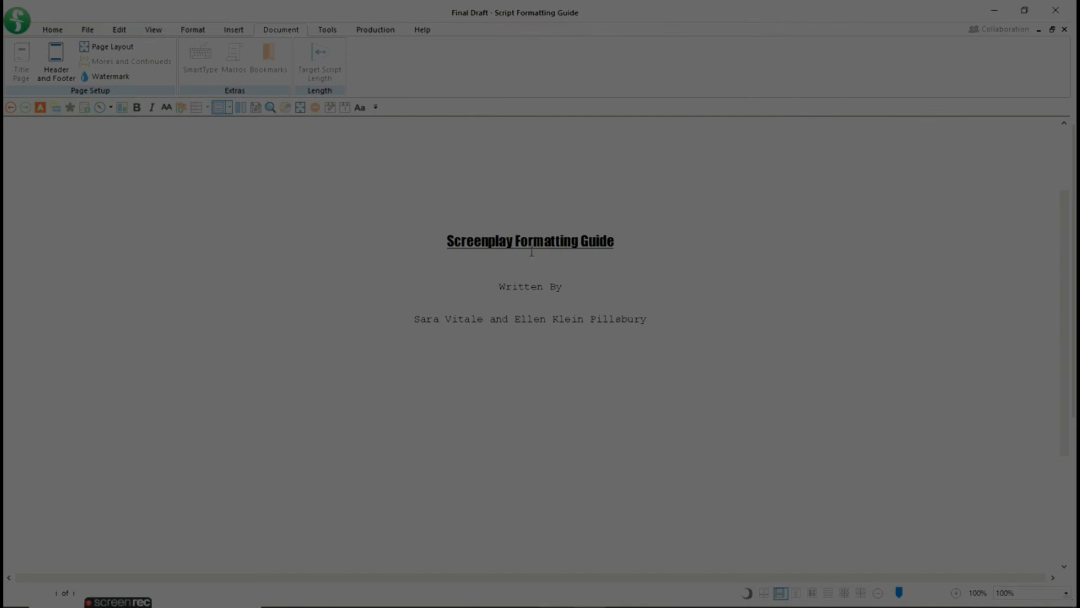
left_click_drag(529, 254, 500, 279)
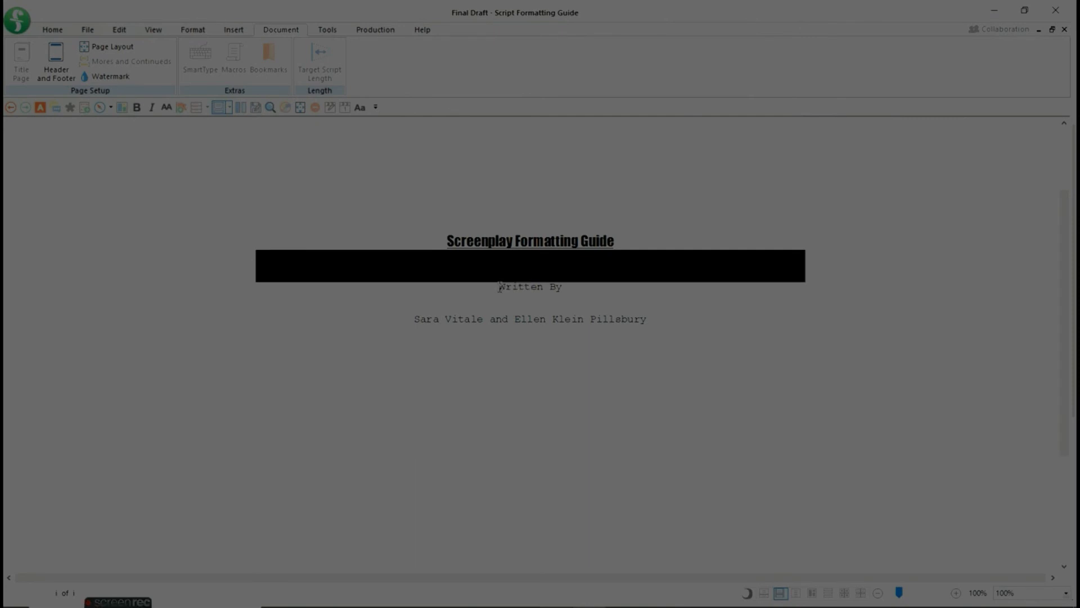
left_click(497, 301)
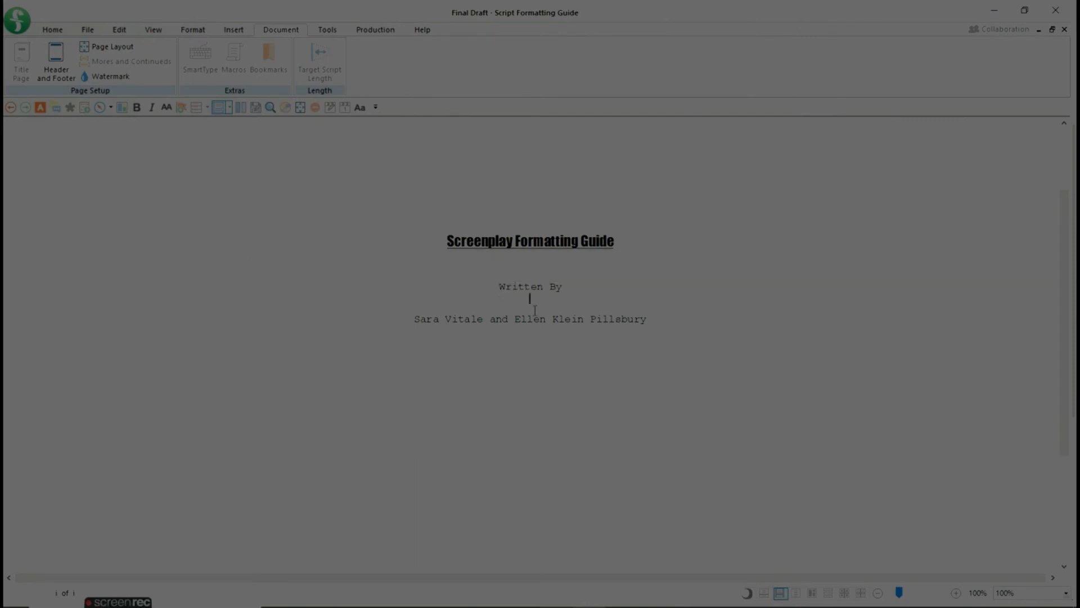
left_click_drag(567, 290, 568, 306)
Step: Scroll down to the contact block and select the Email address line
left_click(570, 327)
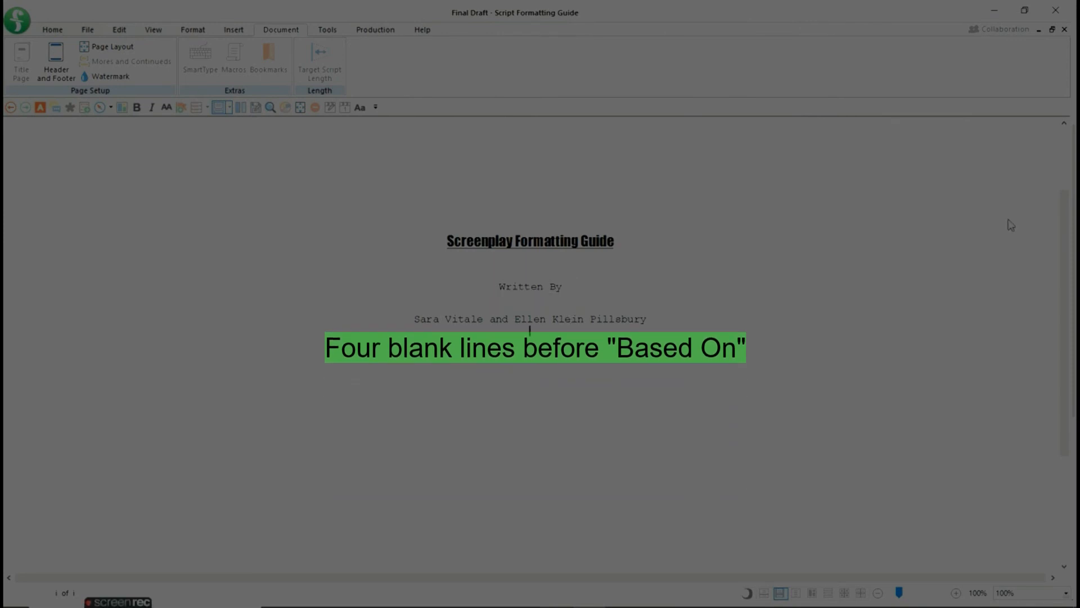
scroll(848, 330, "down", 5)
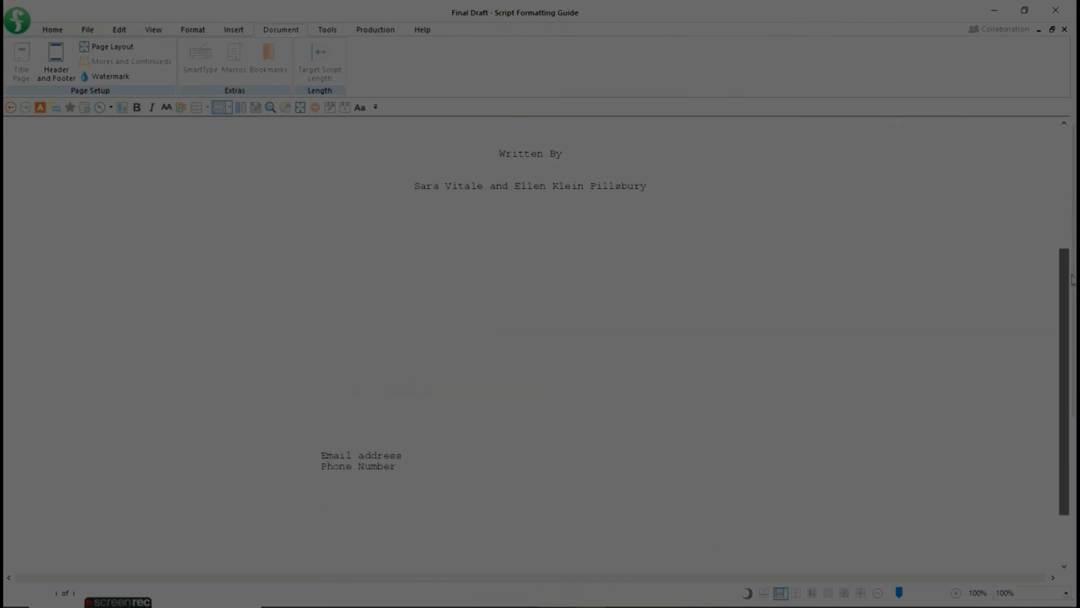
left_click_drag(318, 421, 402, 432)
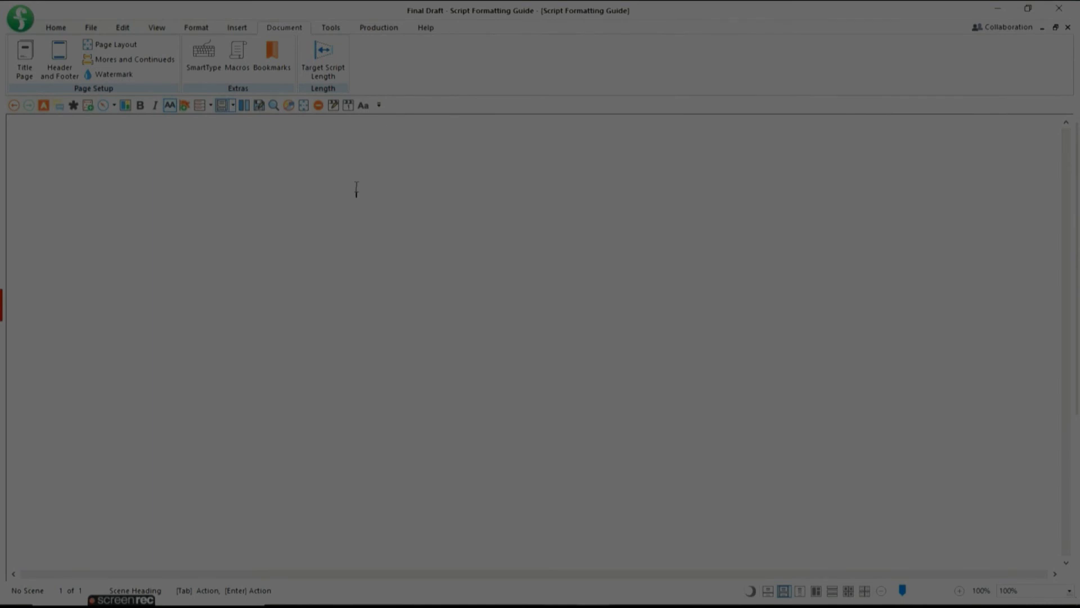
Step: Type the heading 'INT. COFFEE SHOP -' and try DAY, NIGHT, then CONTINUOUS as the time of day
type("IN")
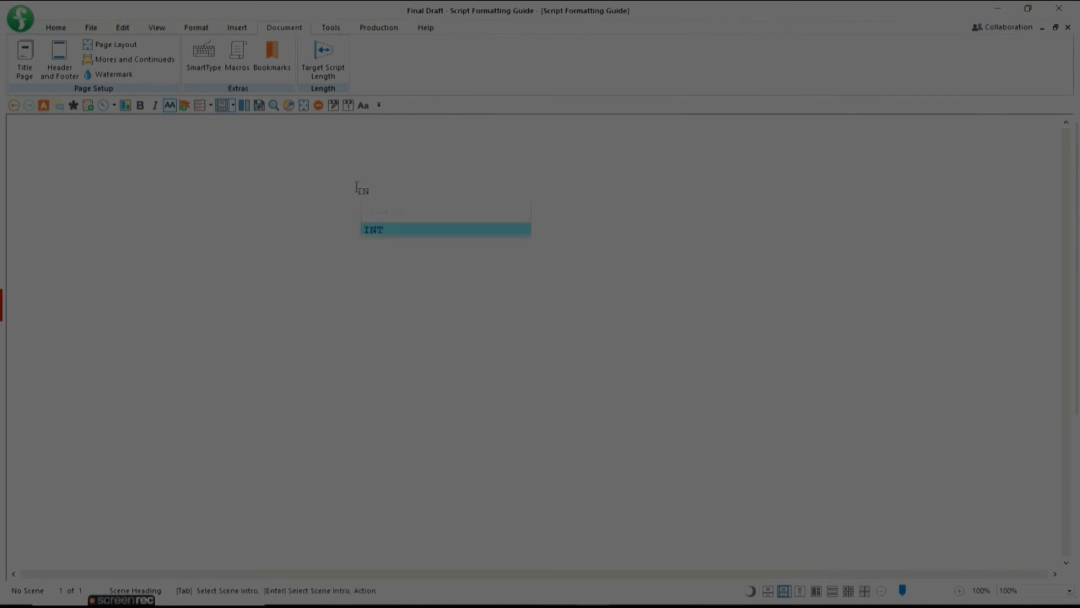
type("T. COFF")
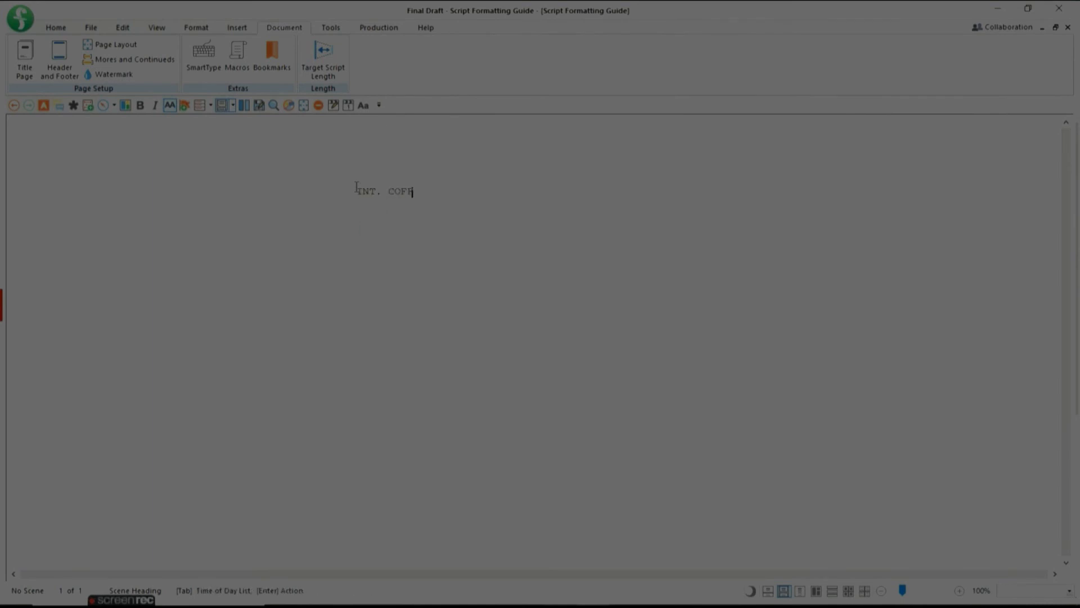
type("EE SHOP")
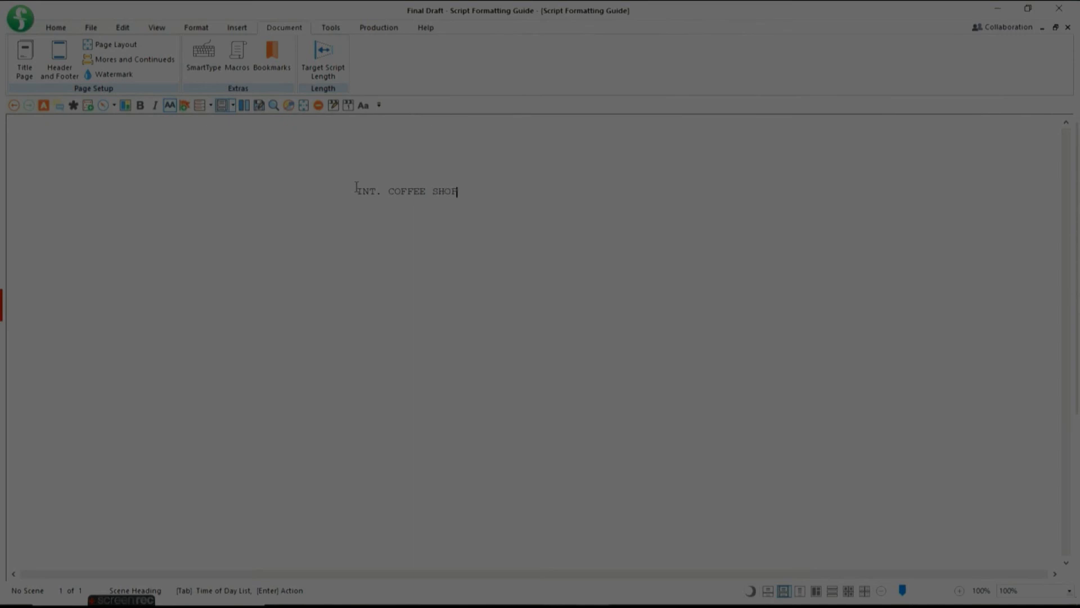
type(" -")
type("DAY")
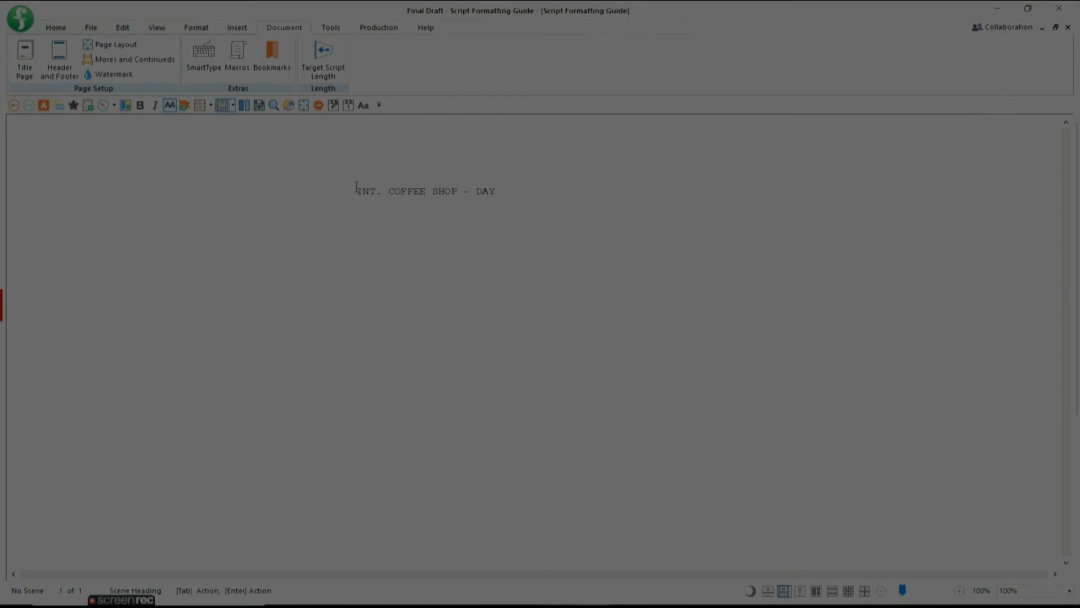
key("BackSpace")
key("BackSpace")
key("BackSpace")
type("NIGHT")
key("BackSpace")
key("BackSpace")
key("BackSpace")
key("BackSpace")
key("BackSpace")
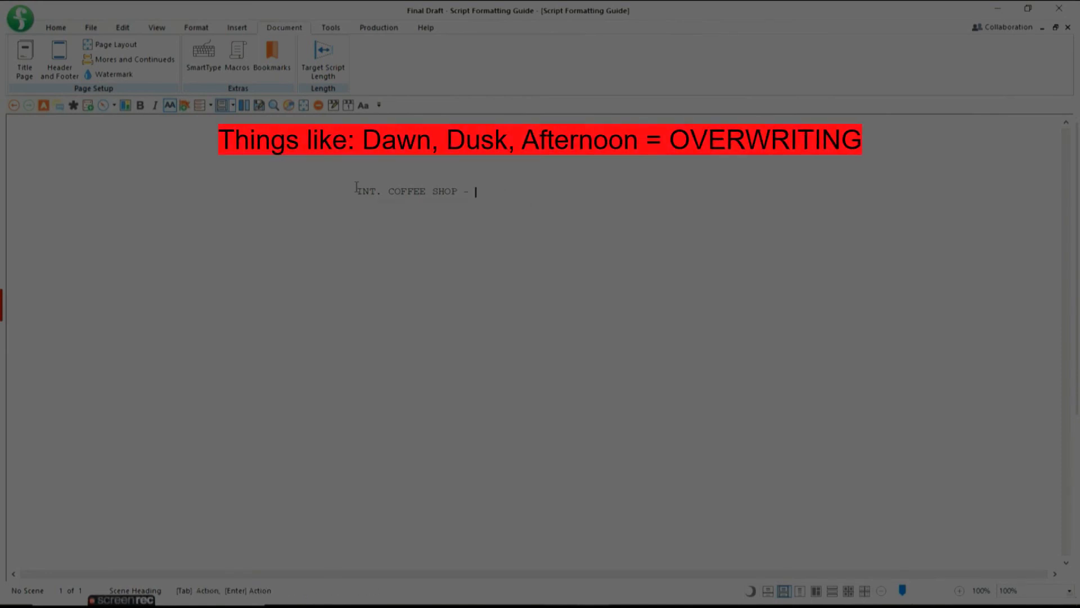
type("CONTIN")
key("Return")
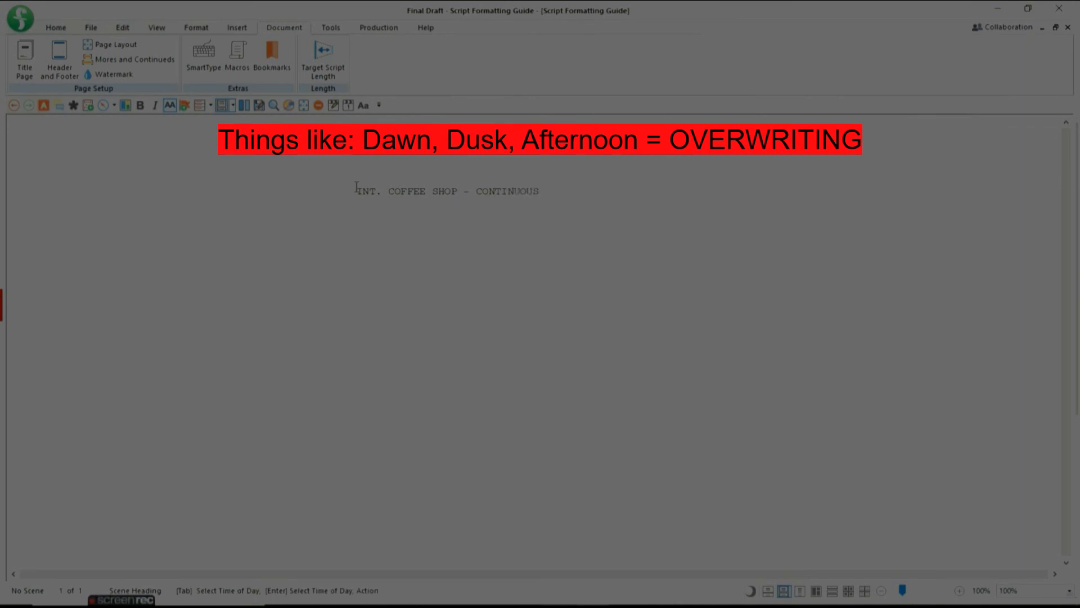
Step: Try SIMULTANEOUSLY, then settle on DAY as the time of day and start a new line
key("BackSpace")
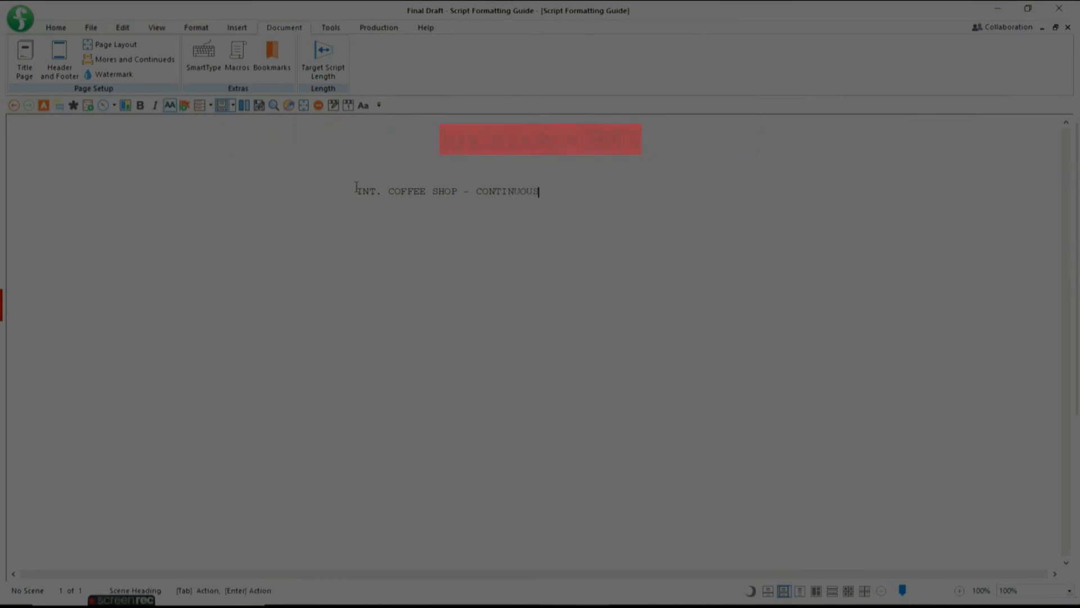
key("BackSpace")
key("BackSpace")
key("BackSpace")
key("BackSpace")
key("BackSpace")
key("BackSpace")
key("BackSpace")
key("BackSpace")
key("BackSpace")
key("BackSpace")
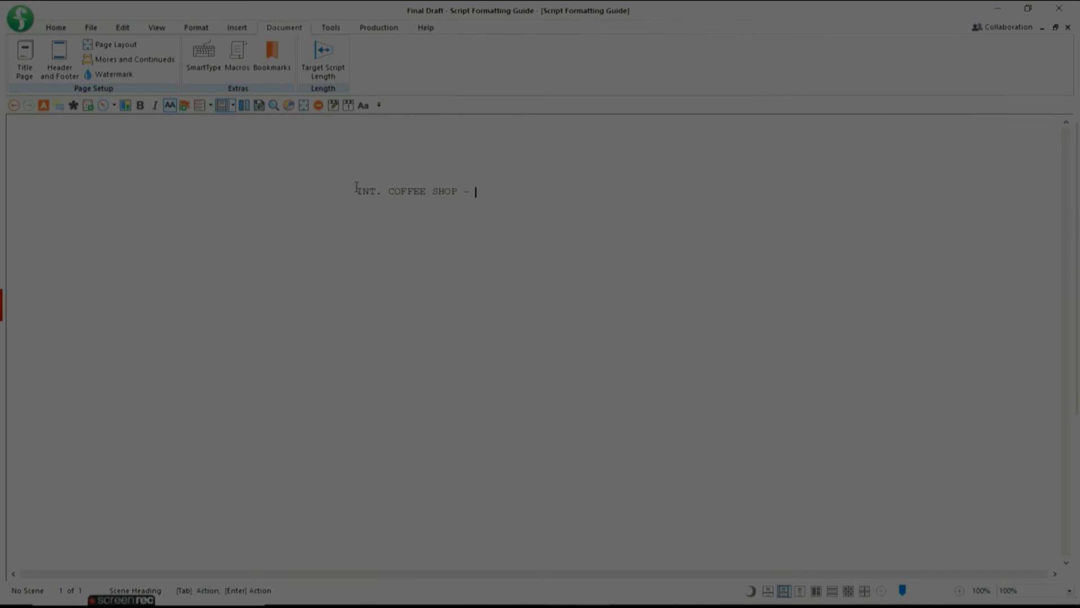
type("SIMUL")
key("Return")
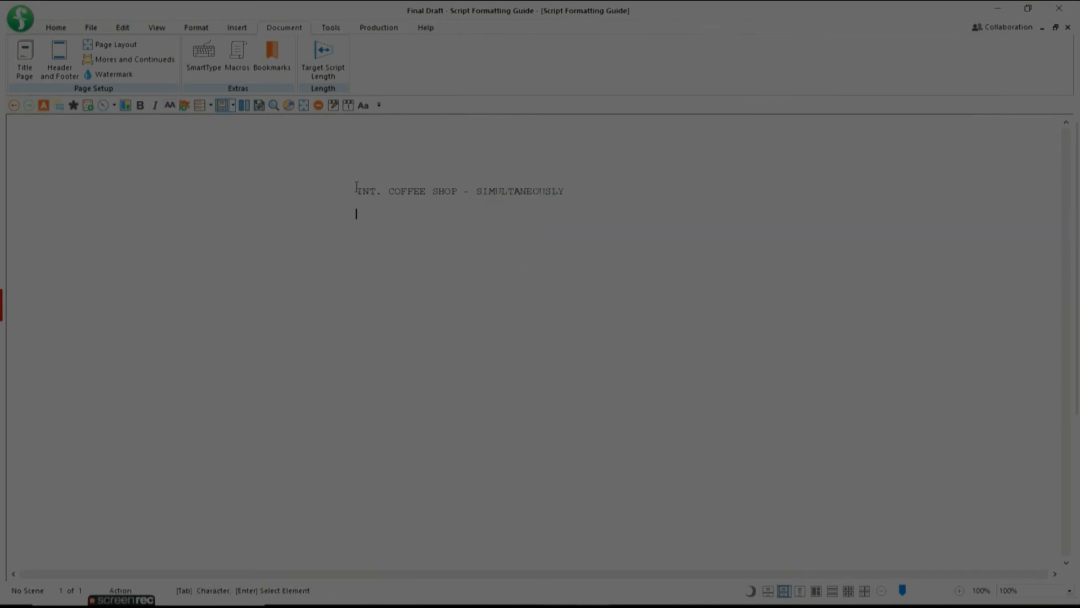
key("BackSpace")
key("BackSpace")
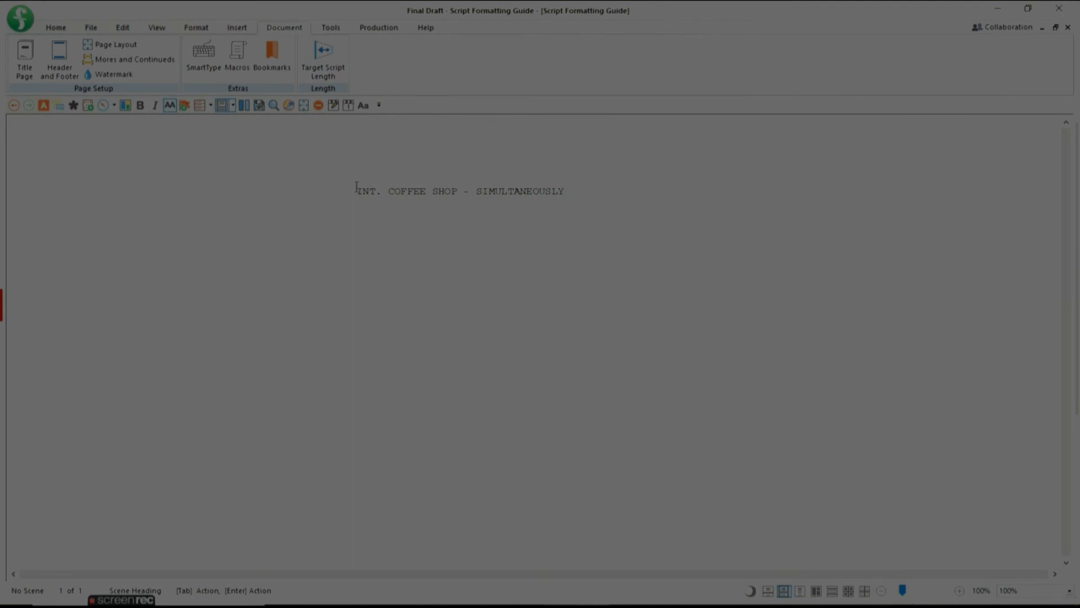
key("BackSpace")
key("BackSpace")
key("BackSpace")
key("BackSpace")
key("BackSpace")
key("BackSpace")
key("BackSpace")
key("BackSpace")
key("BackSpace")
key("BackSpace")
key("BackSpace")
key("BackSpace")
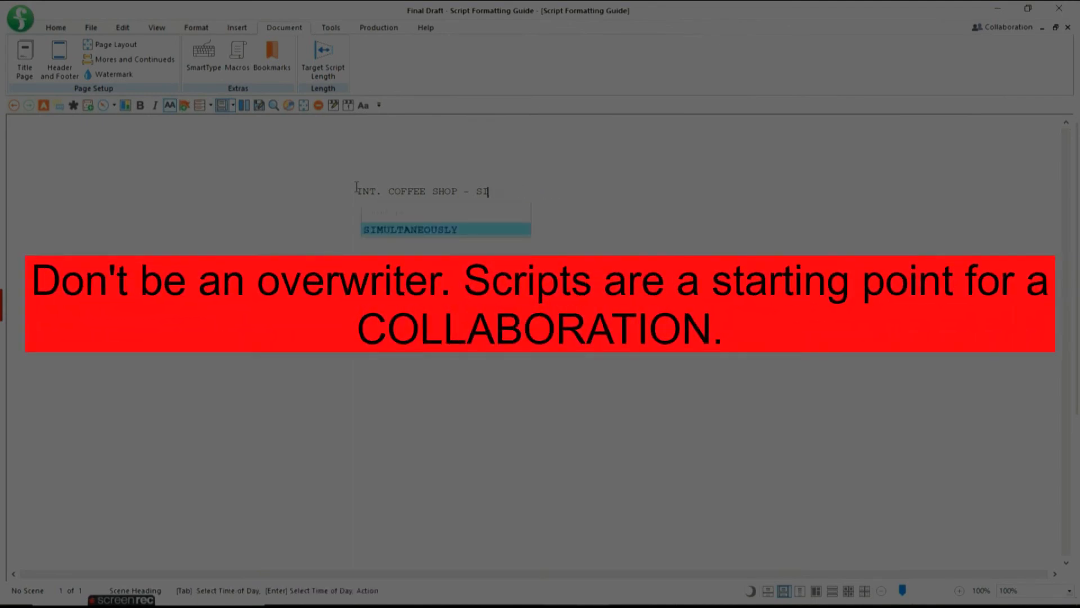
key("BackSpace")
type("DAY")
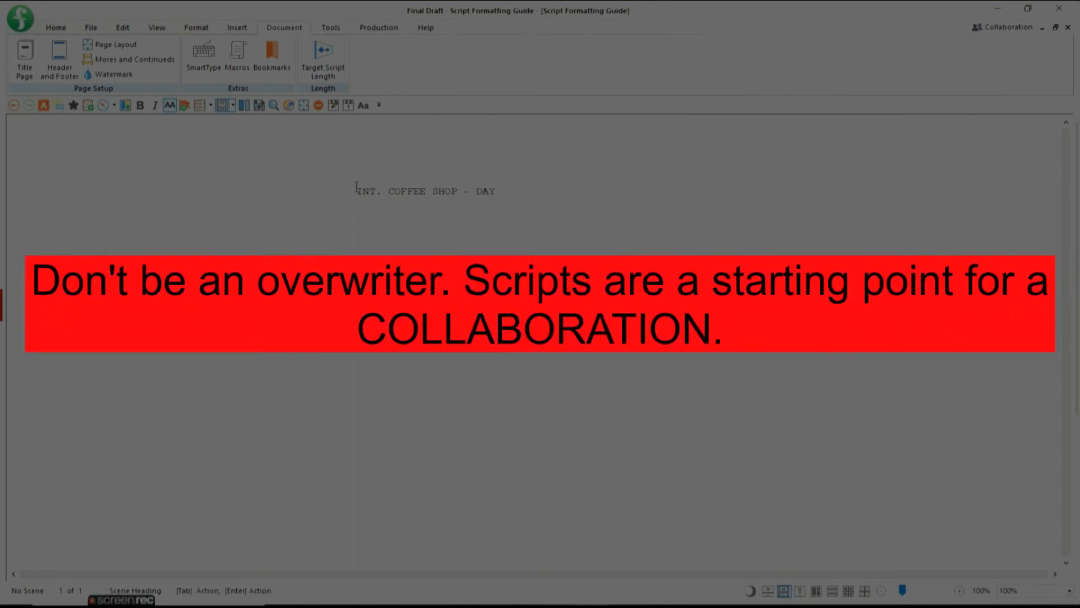
key("Return")
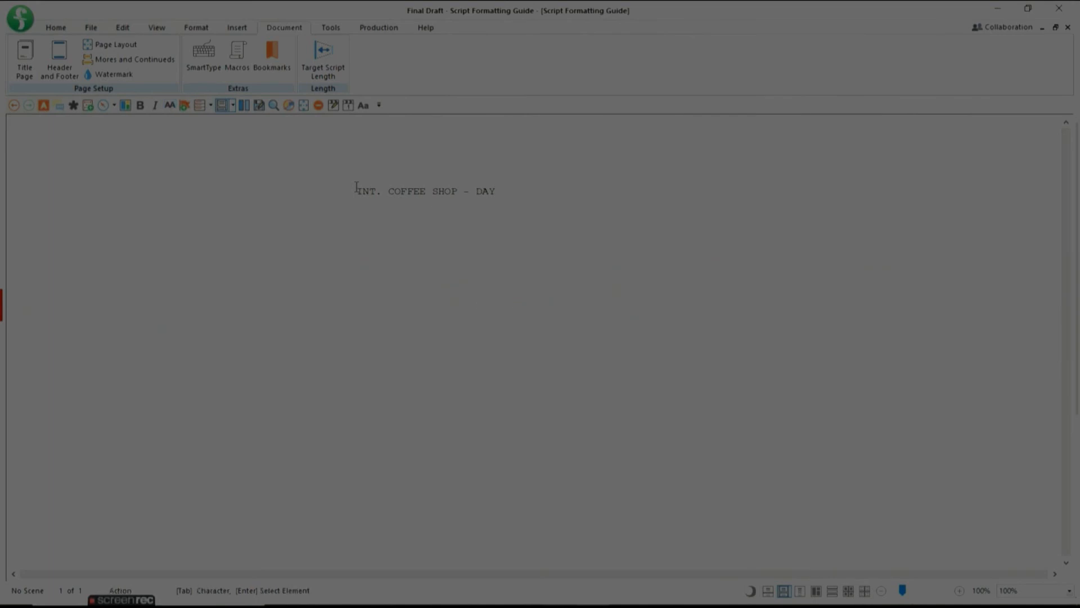
Step: Add the heading EXT. COFFEE SHOP - DAY using the SmartType suggestions
type("Ext.")
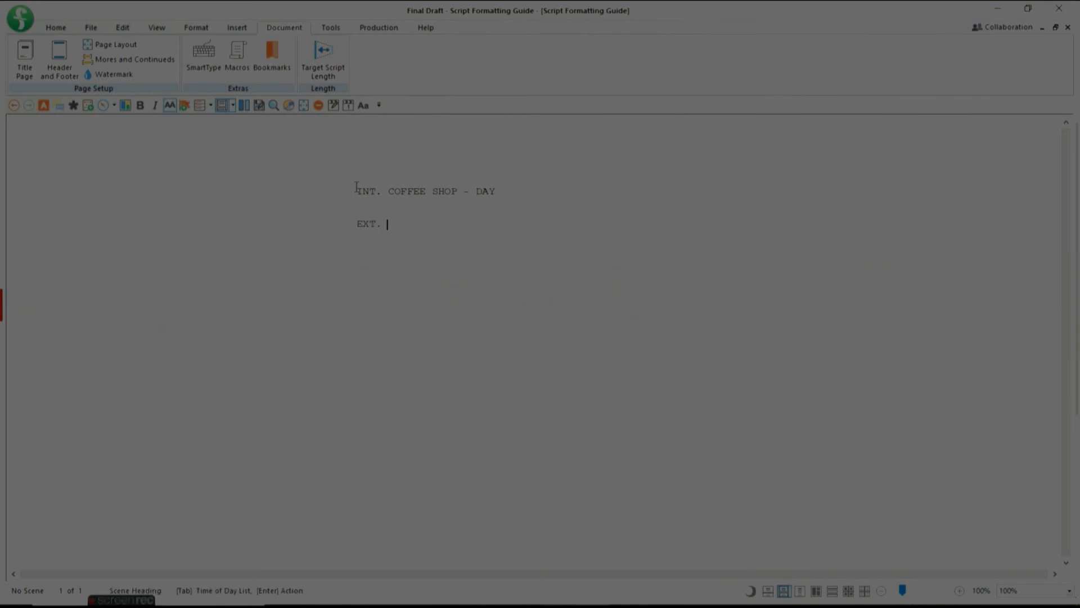
type("COF")
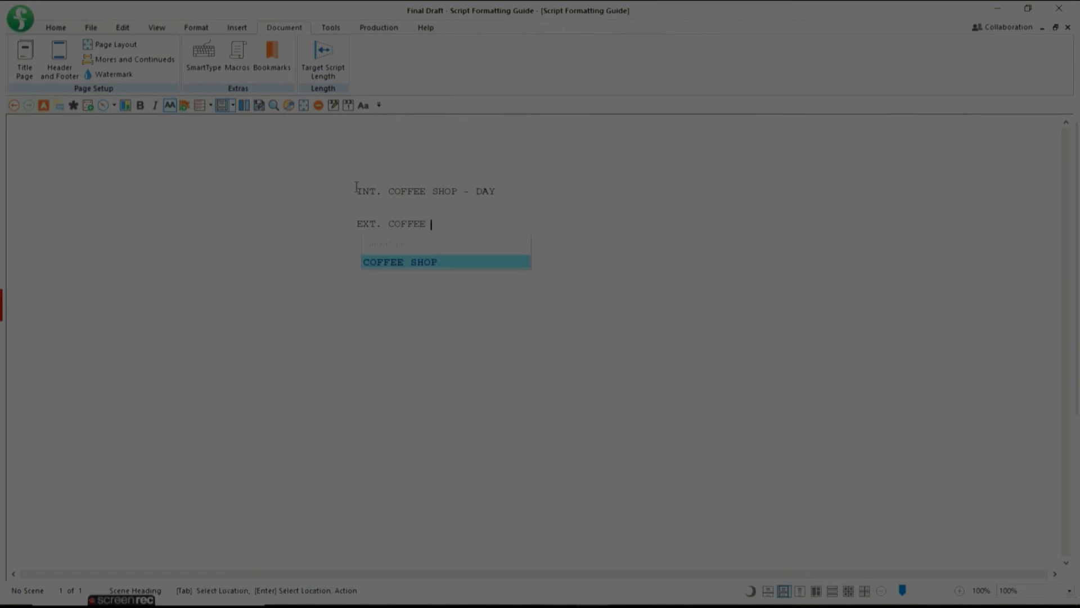
type("FEE")
key("Return")
type("- ")
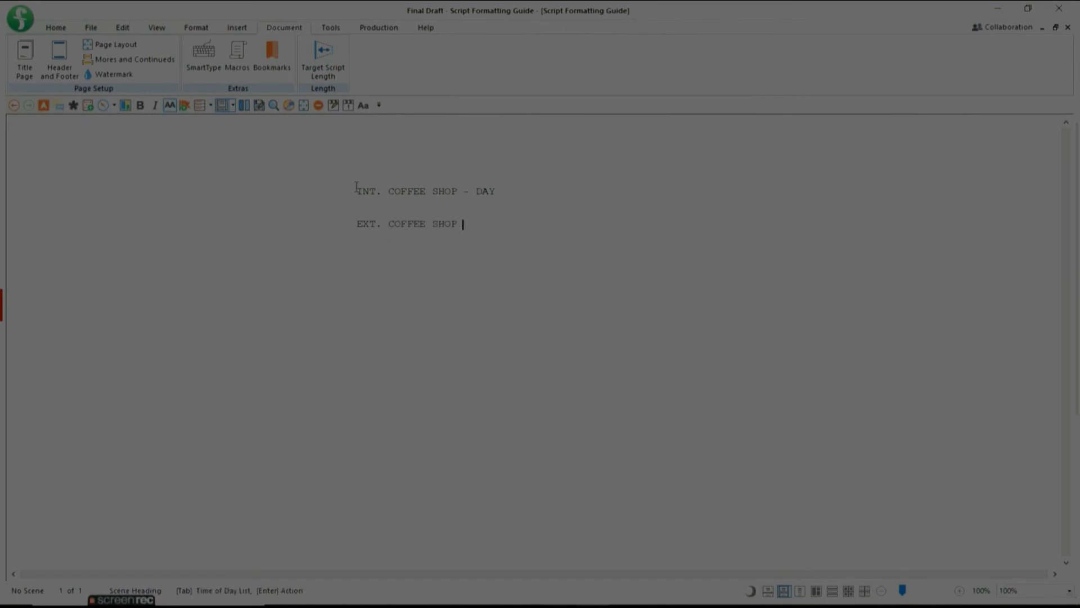
type("DAY")
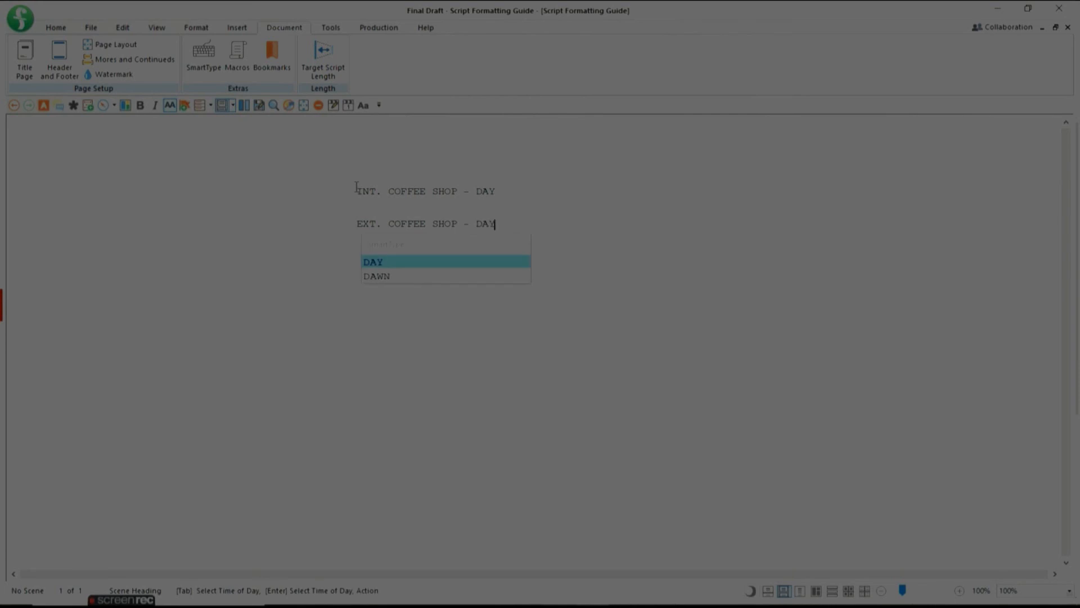
key("Return")
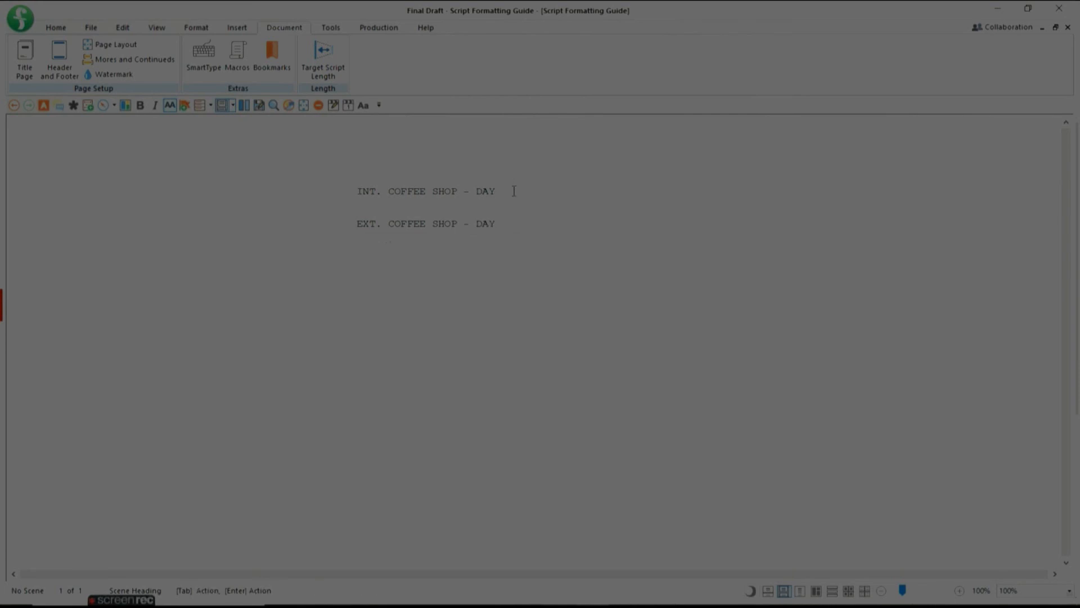
Step: Insert the heading INT. COFFEE SHOP - BATHROOM - DAY after the first heading
key("Return")
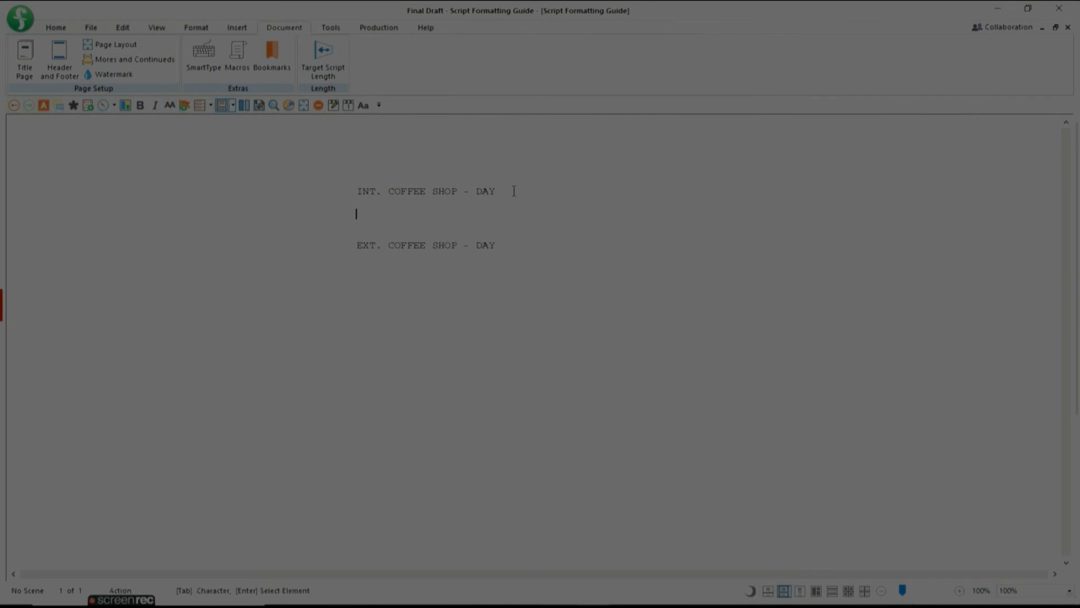
type("Int. COF")
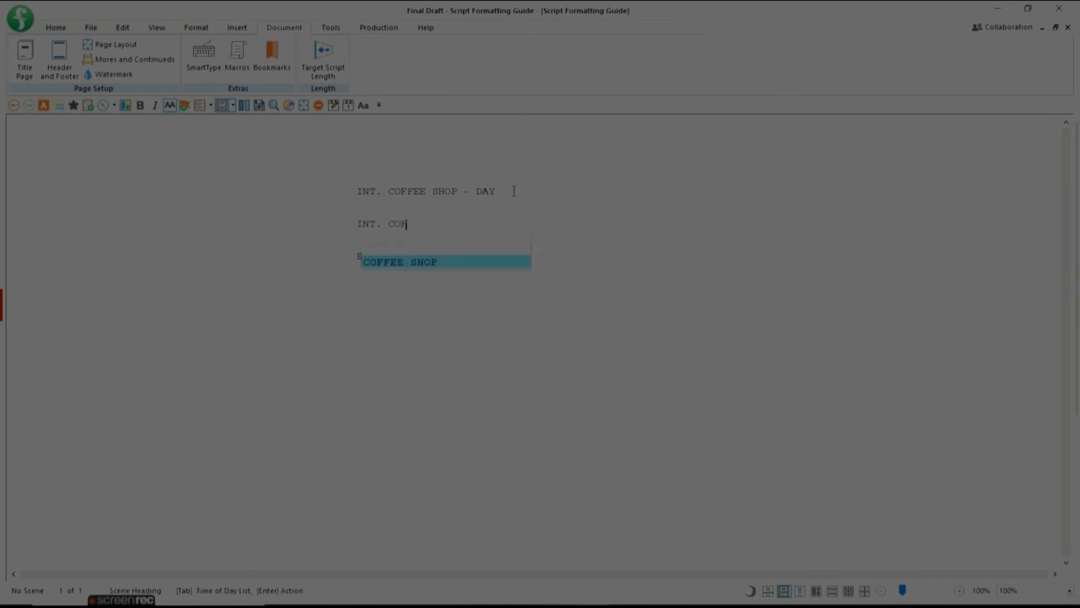
type("FEE SHOP ")
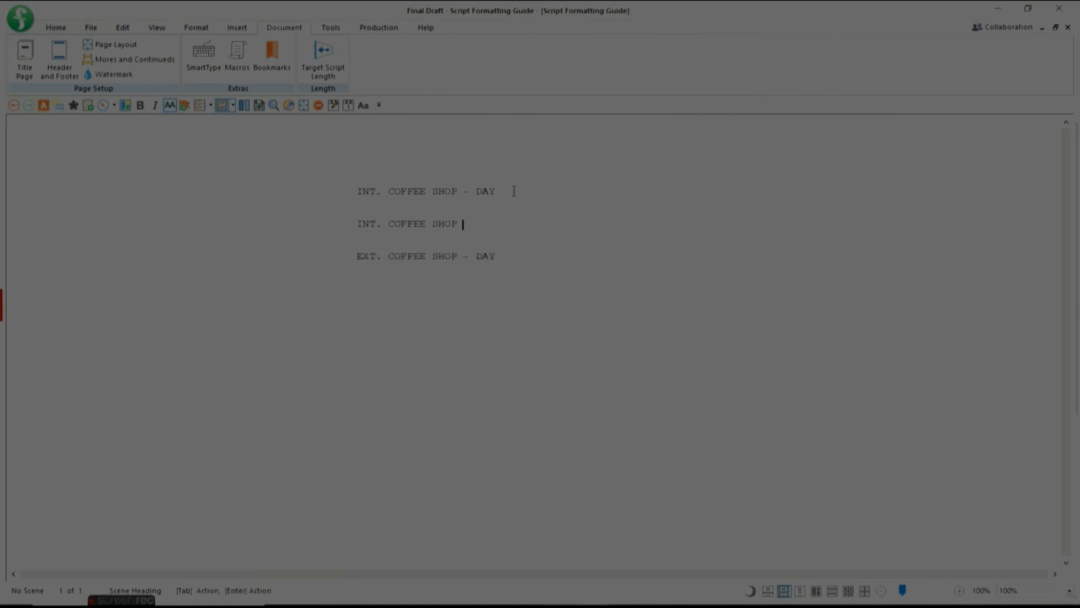
type("- BATHROOM -")
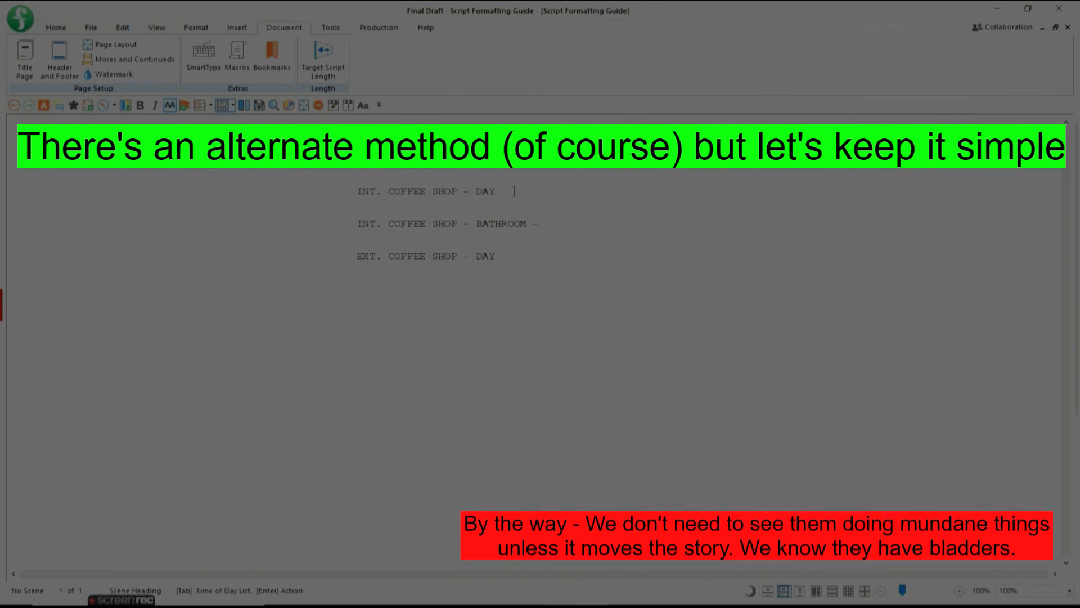
type("DA")
key("Return")
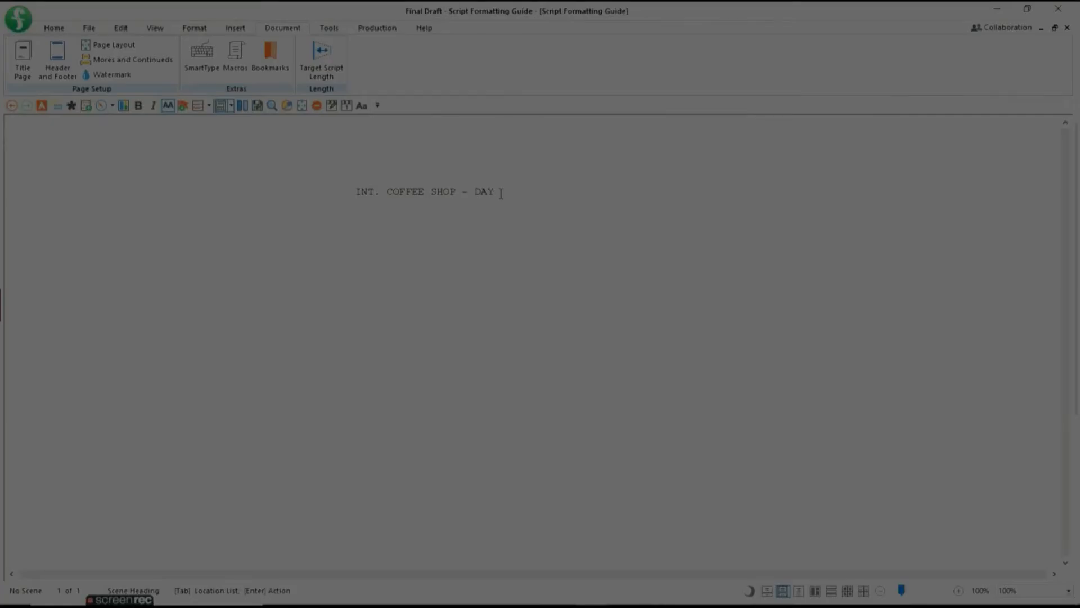
Step: Type the action line 'Your first action line describes the location.' and move its overflow into a new paragraph
key("Return")
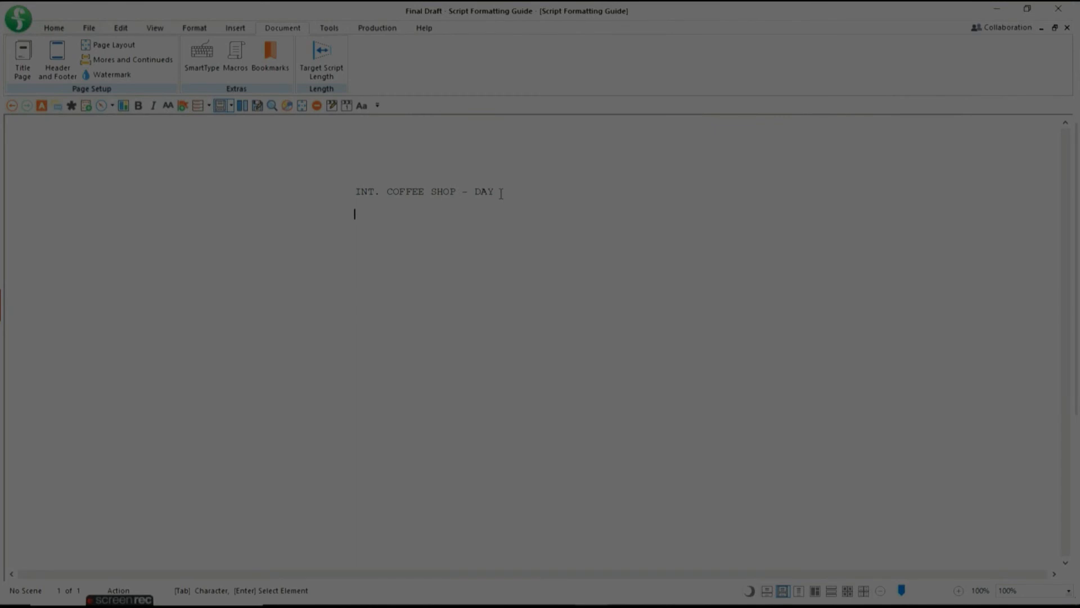
type("Your first a")
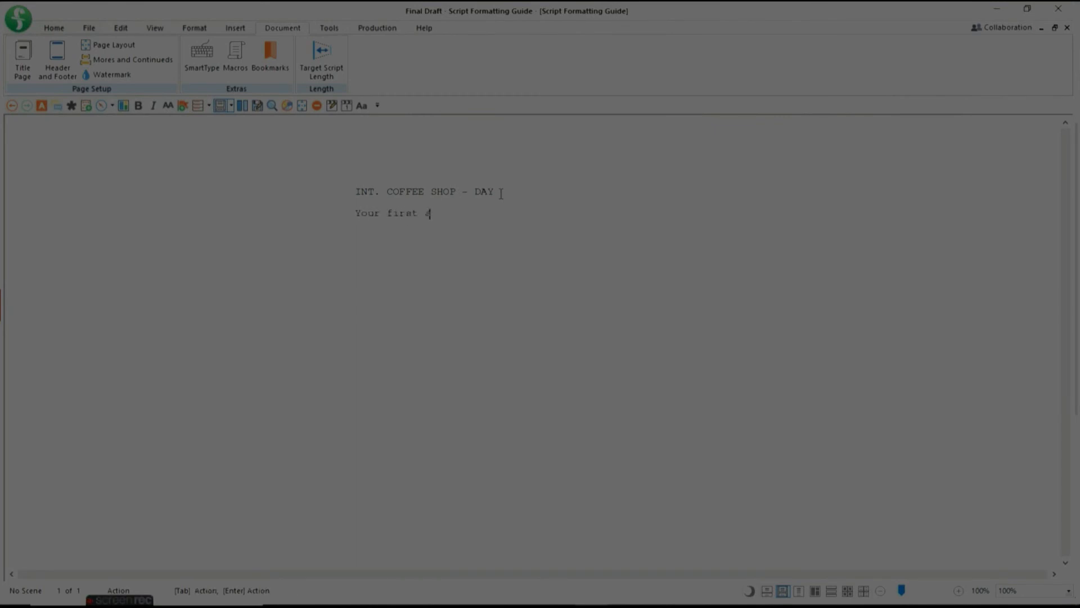
type("ction line describes the location.")
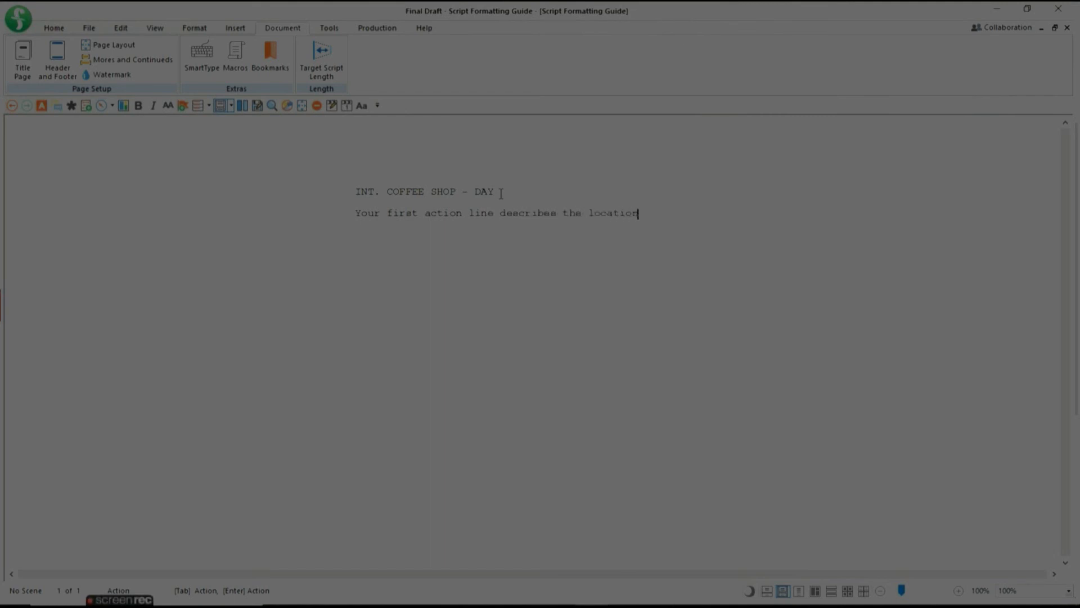
type("c")
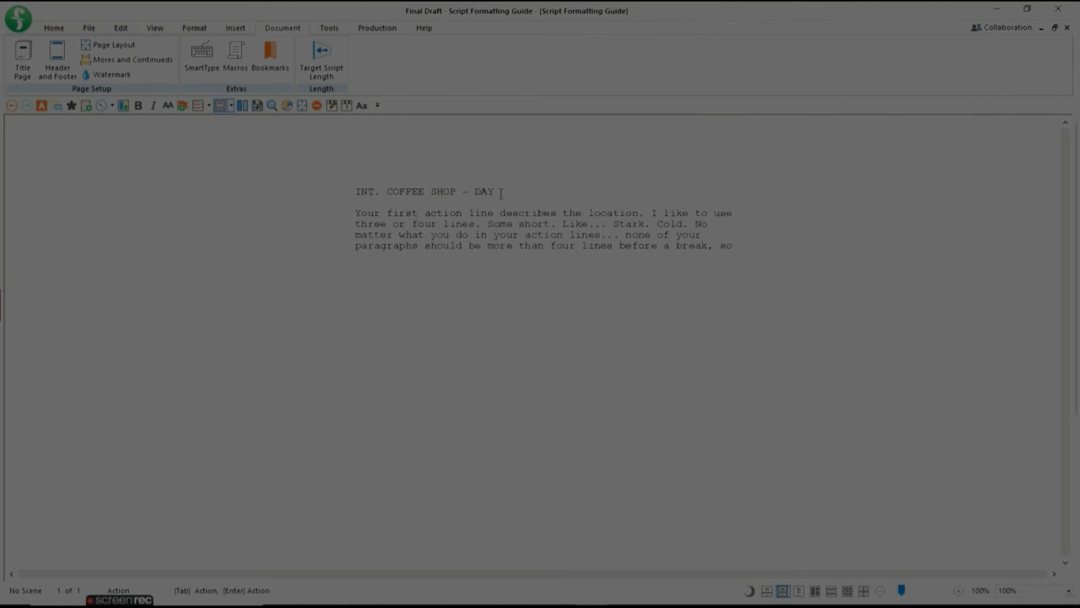
type(", in thi")
type("s")
type(" case...")
left_click_drag(708, 247, 711, 257)
key("ctrl+c")
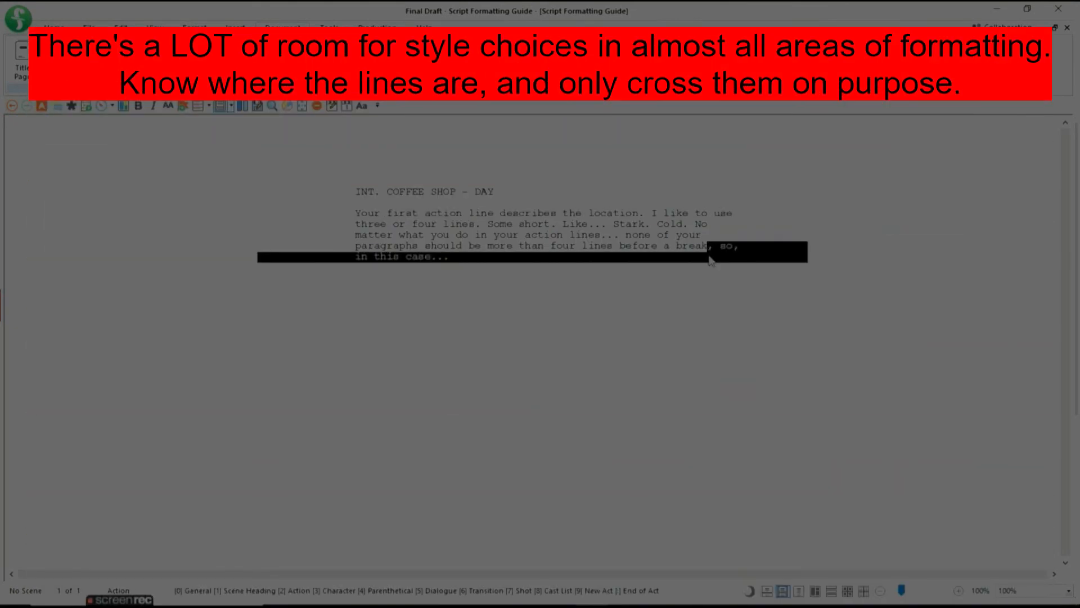
key("BackSpace")
key("Return")
key("ctrl+v")
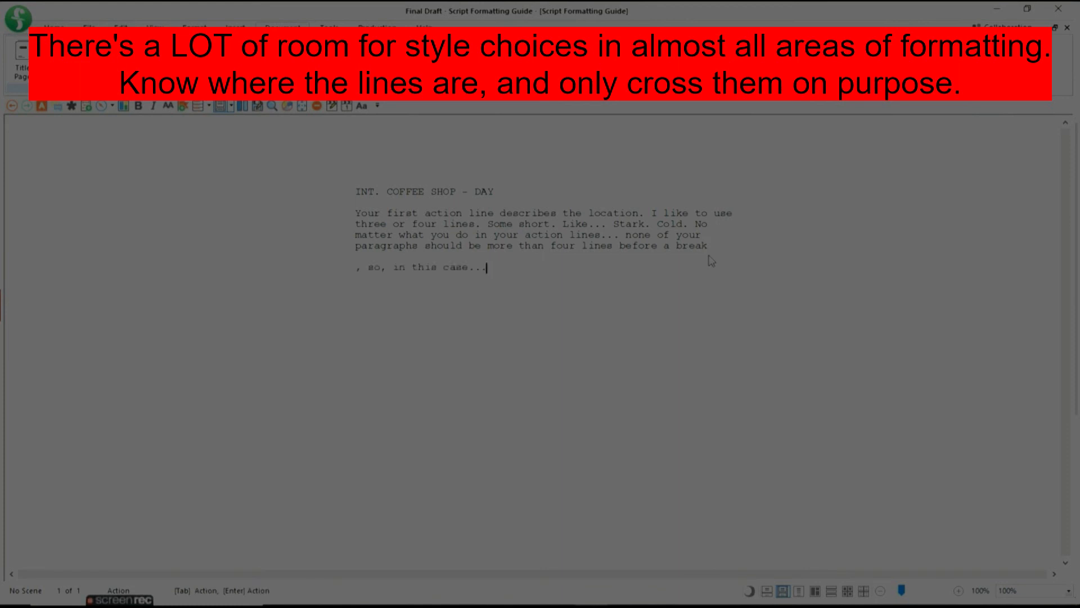
Step: Start the second paragraph with 'So, in this case' and add 'Start a new chunk after the fourth line'
left_click(710, 246)
left_click(374, 266)
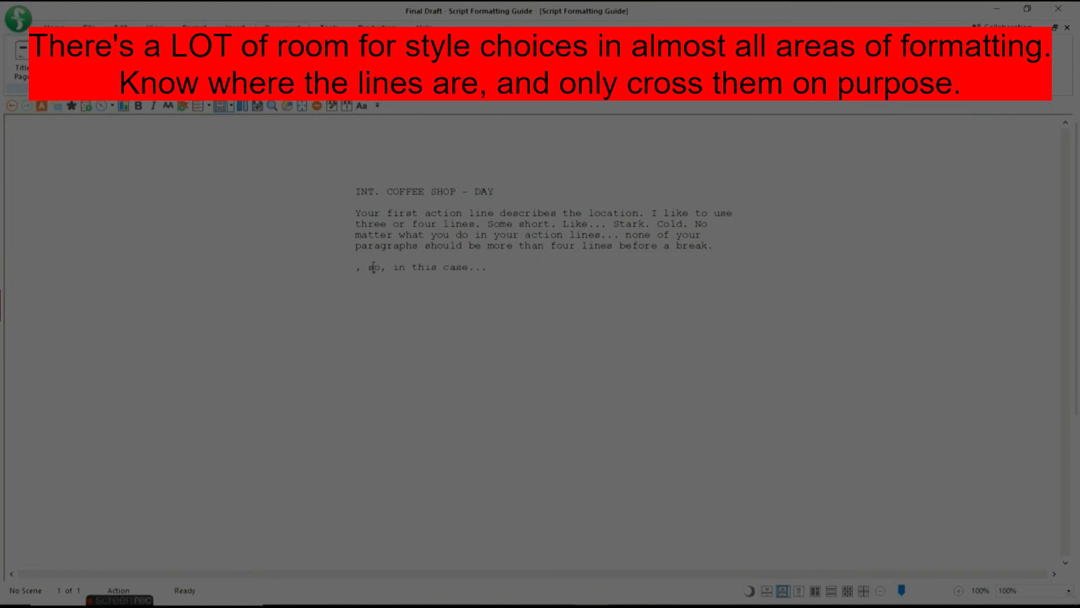
key("BackSpace")
key("BackSpace")
key("BackSpace")
type("S")
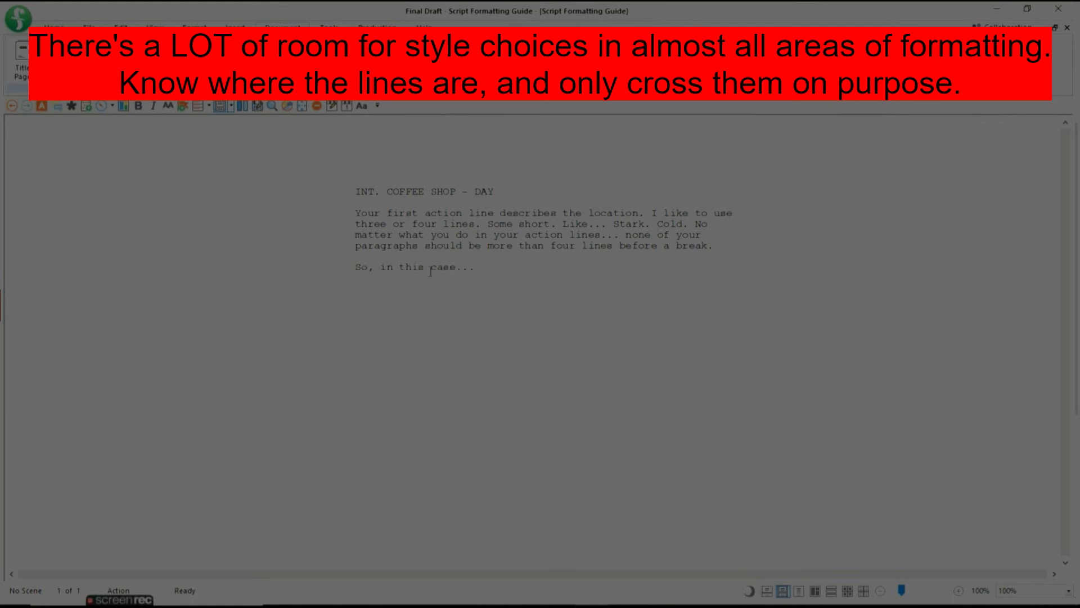
left_click(489, 267)
type("Start a new chunk after the fou")
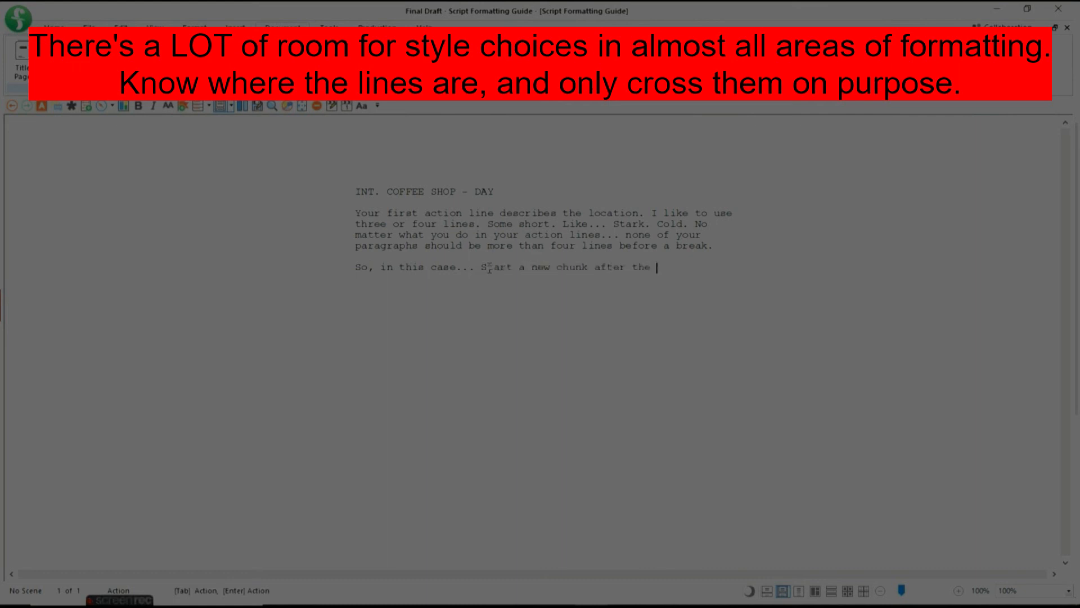
type("rth line")
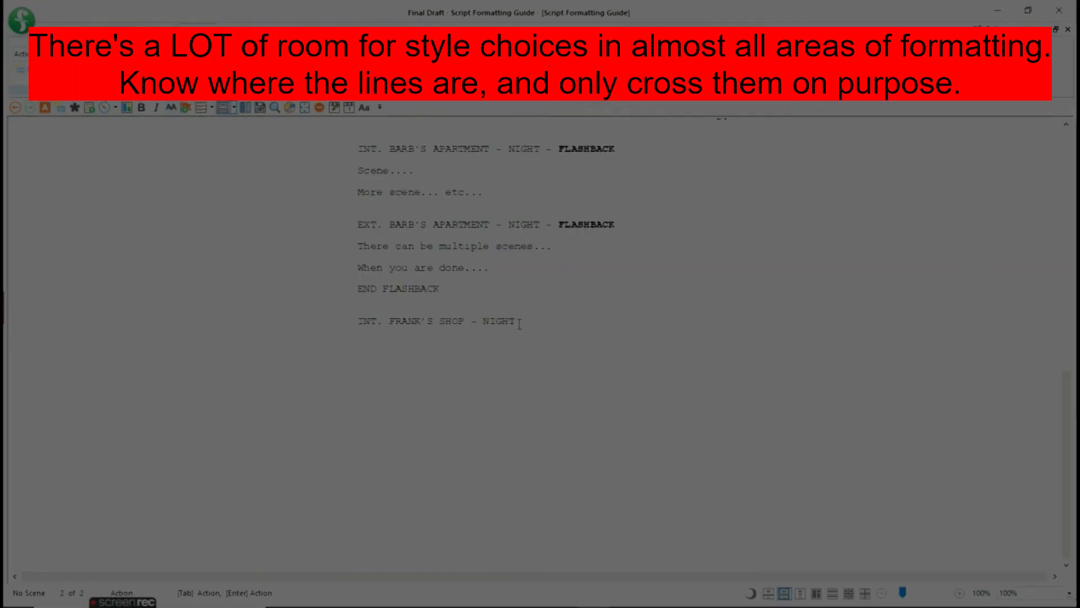
Step: Add an action-line tip under INT. FRANK'S SHOP - NIGHT, then replace it with 'The shop is dark.'
key("Return")
type("Always use an action l")
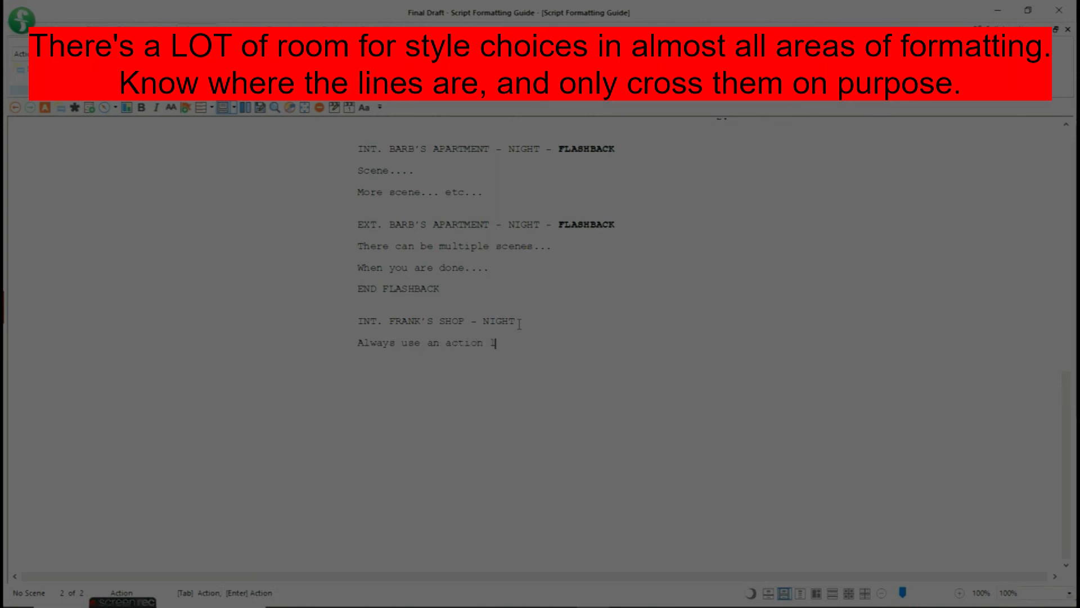
type("ine after a scene heading - ")
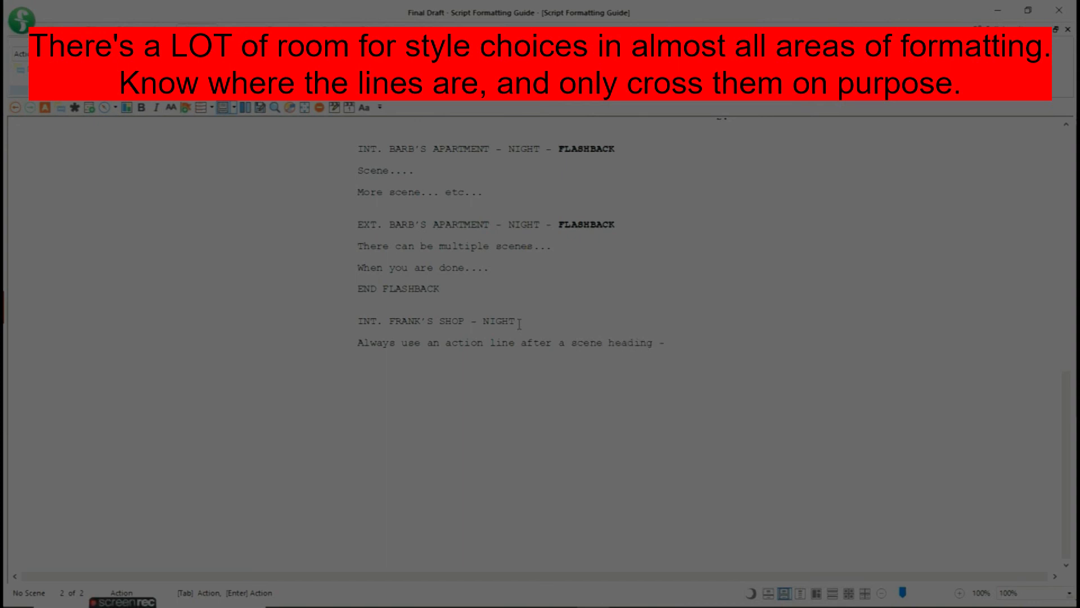
type("even if you've already")
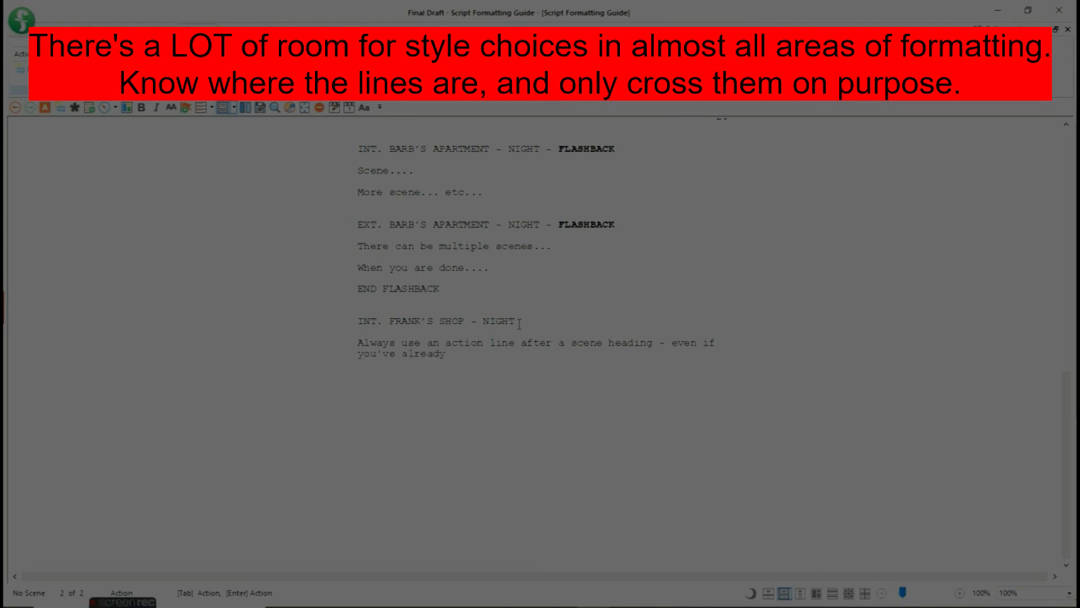
type(" described the ")
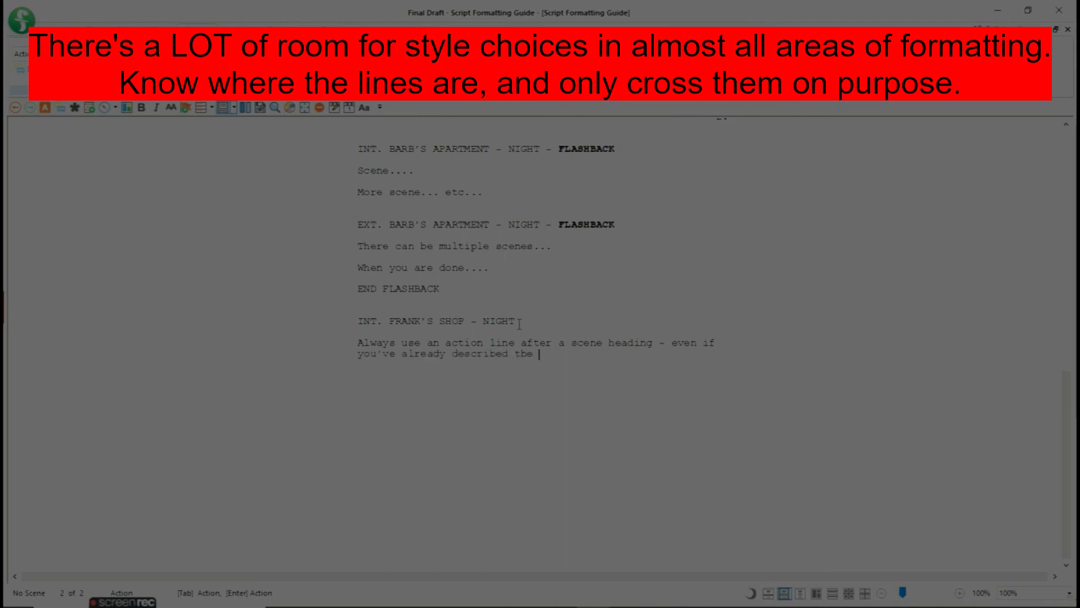
type("location. For example....")
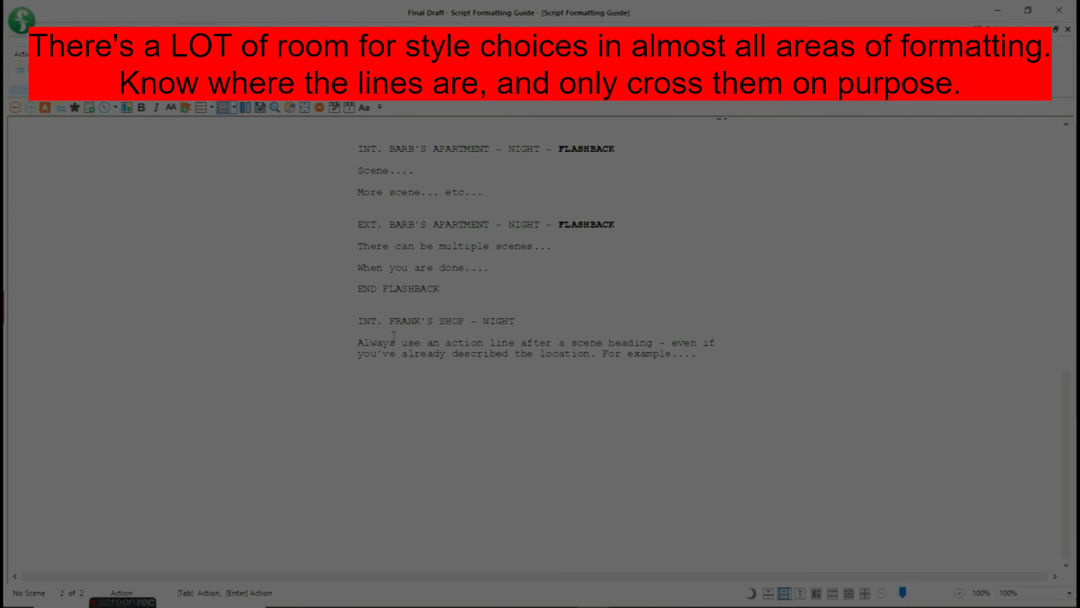
left_click_drag(356, 342, 720, 354)
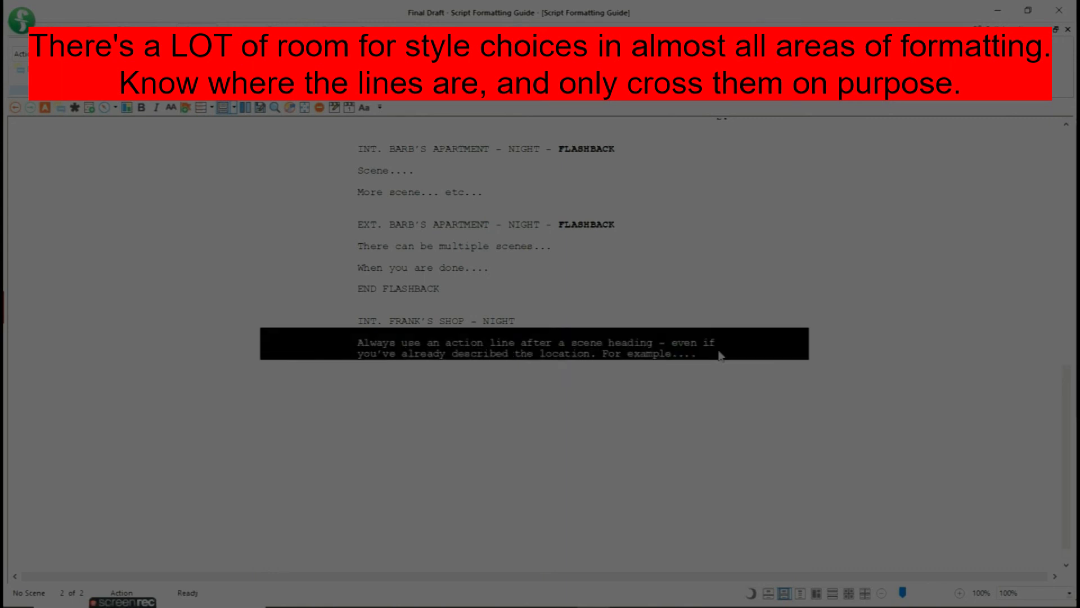
type("The shop is d")
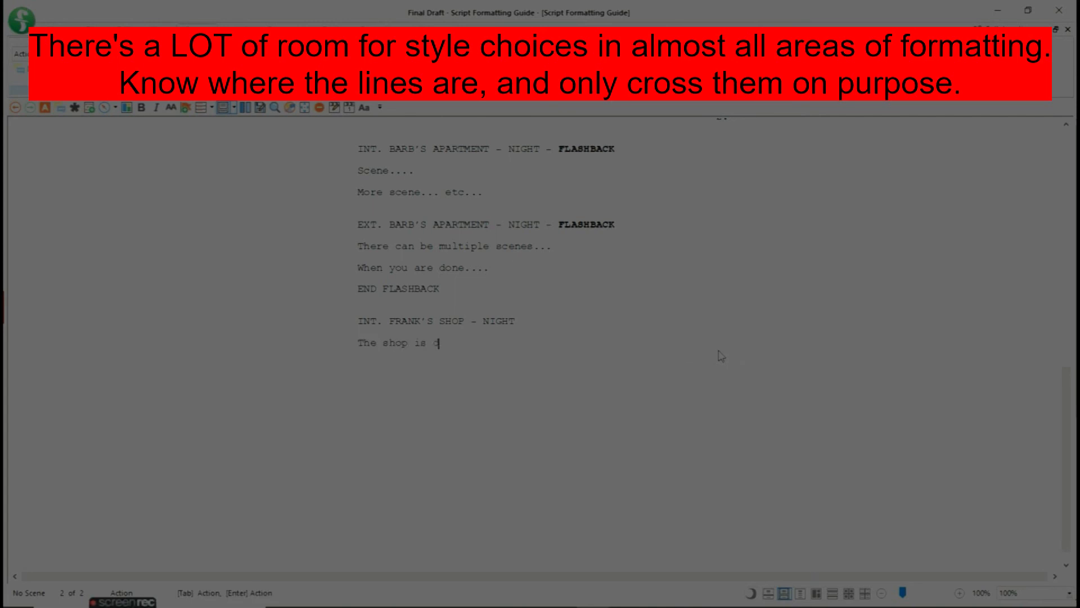
type("ark.")
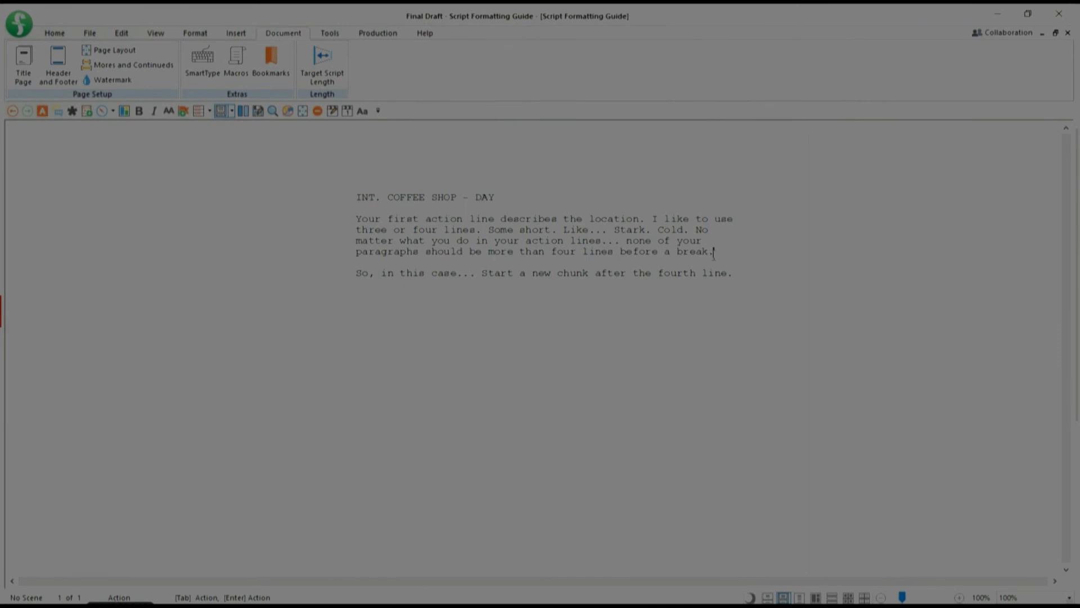
Step: Insert a 'Super: 1985' line after the first action paragraph and make it all capitals
key("Return")
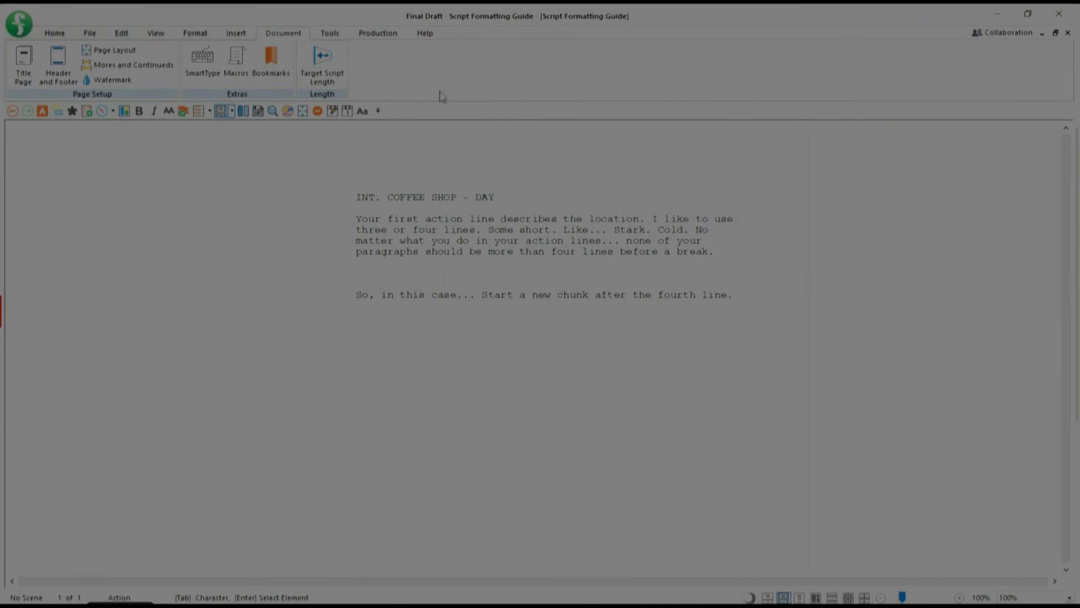
type("S")
key("BackSpace")
key("Return")
type("Super:")
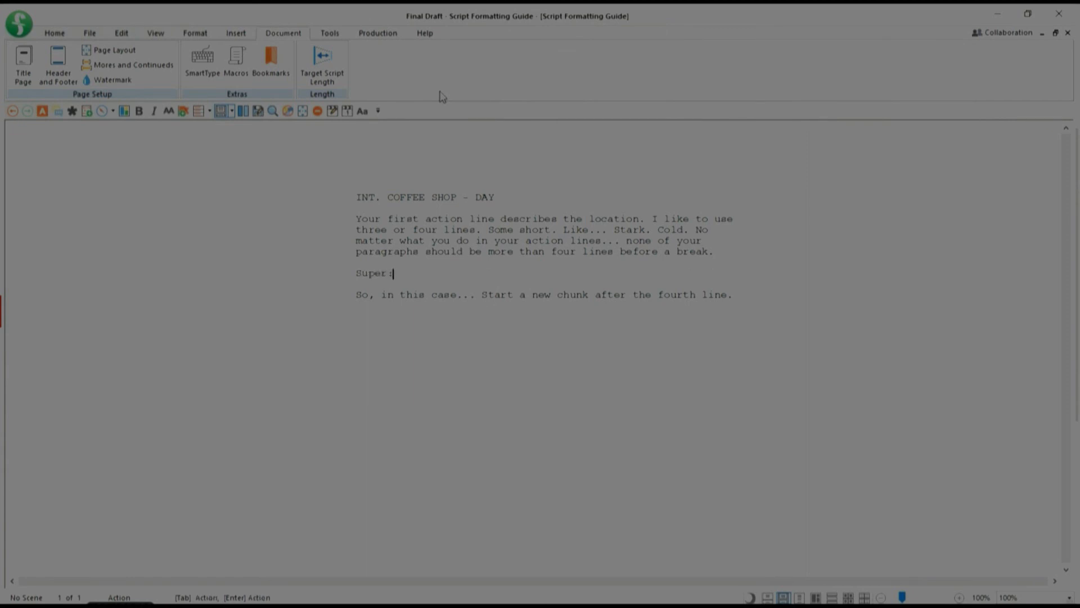
type(" 1985")
left_click_drag(358, 272, 426, 275)
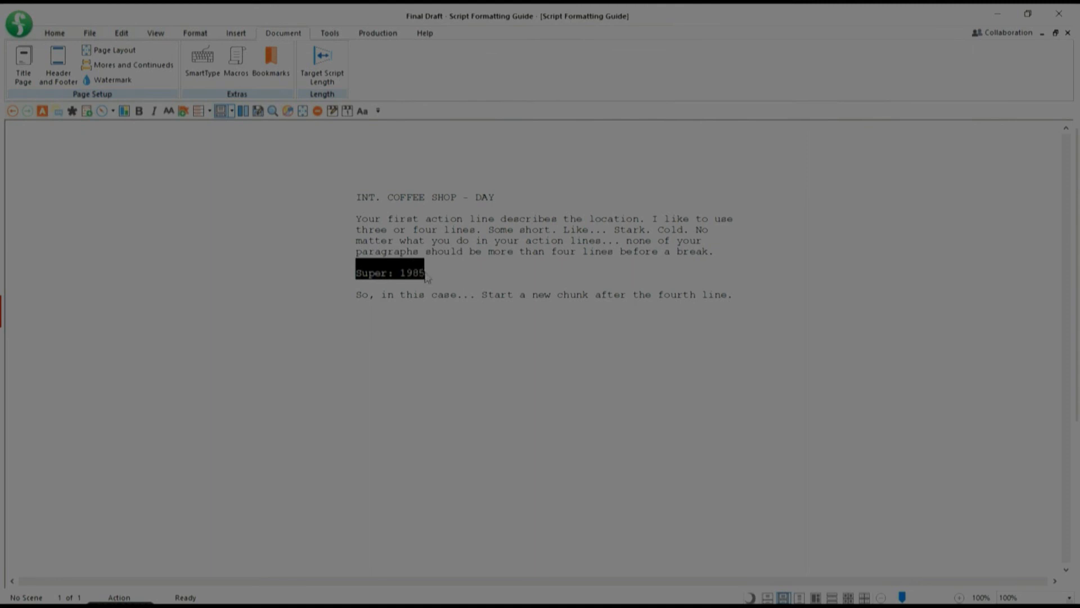
left_click(172, 113)
Step: Make the SUPER: 1985 line a Shot element, undoing it once and then reapplying Shot
left_click(195, 33)
left_click(88, 58)
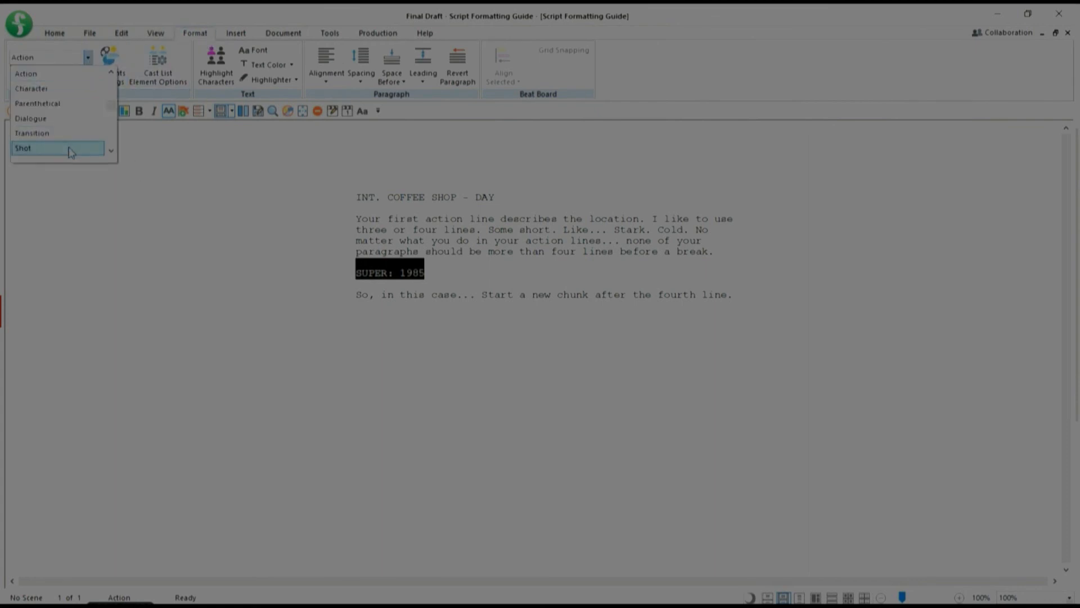
left_click(72, 149)
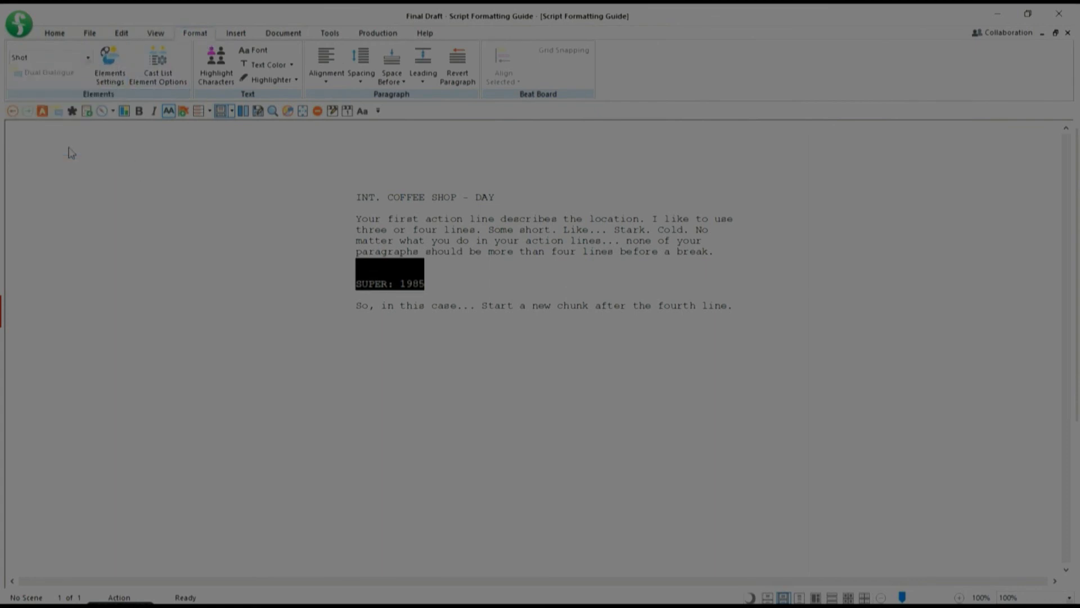
left_click(376, 282)
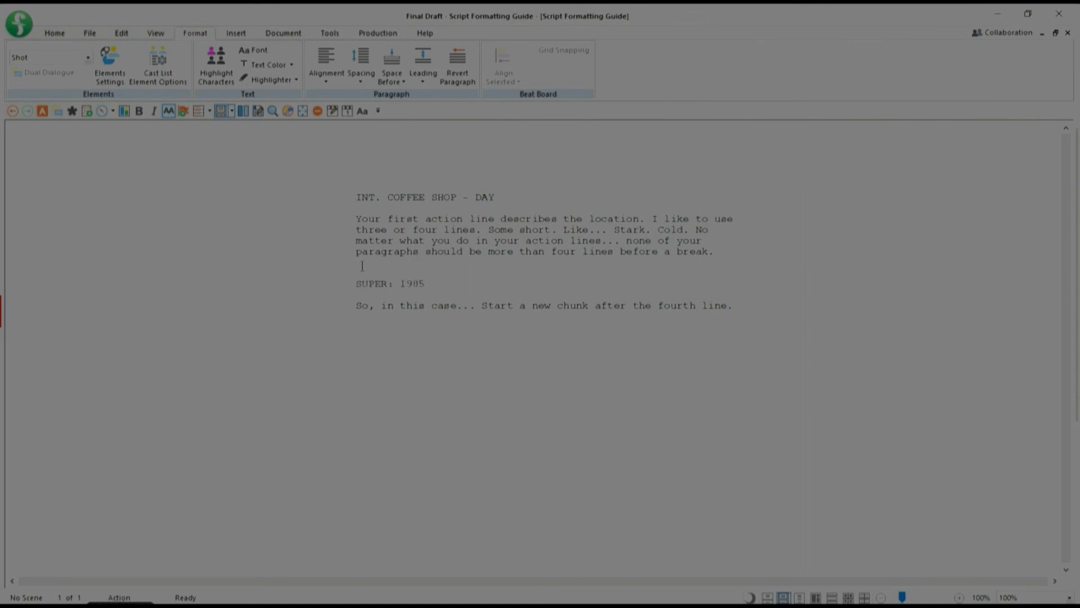
left_click(12, 110)
left_click(12, 111)
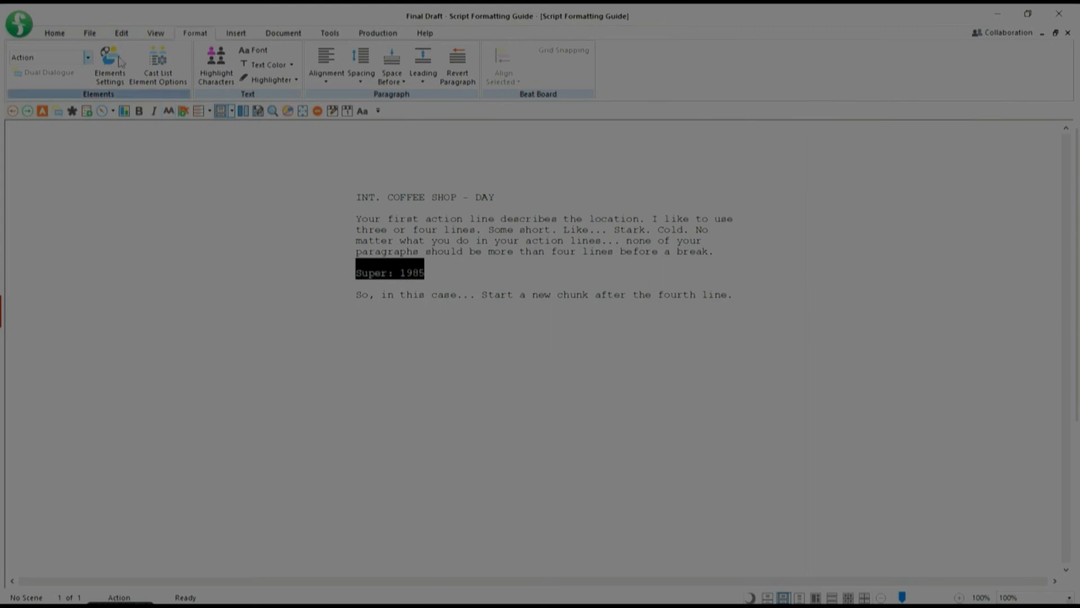
left_click(87, 61)
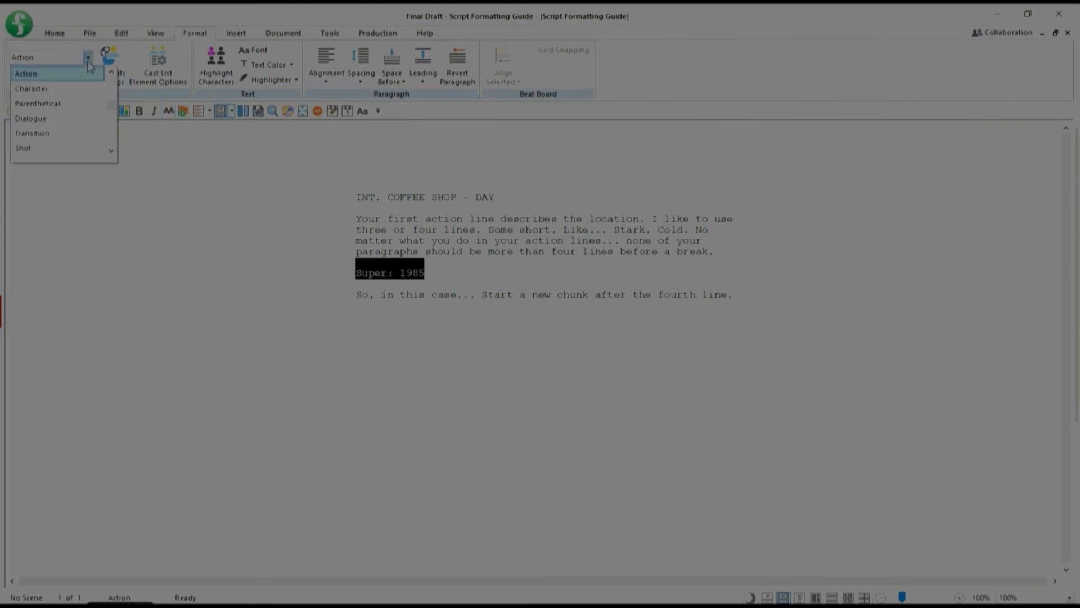
left_click(63, 148)
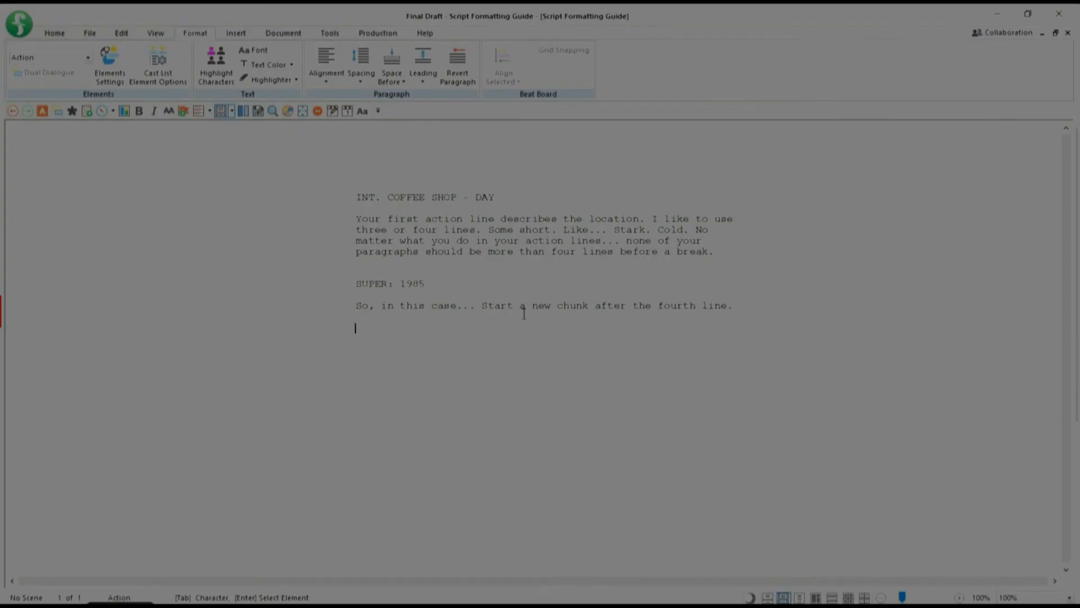
Step: Type Gertrude's waitress introduction and change her age from 58 to 'any age'
type("GERTH")
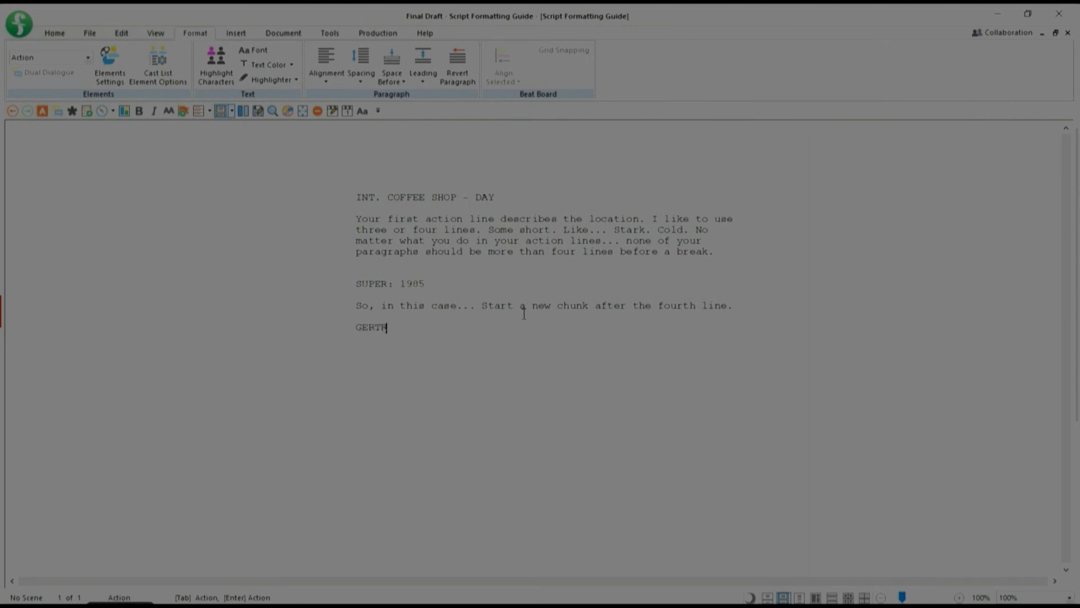
type("UDE (58, female, stout, domineering) washes down a table. She's a waitress....")
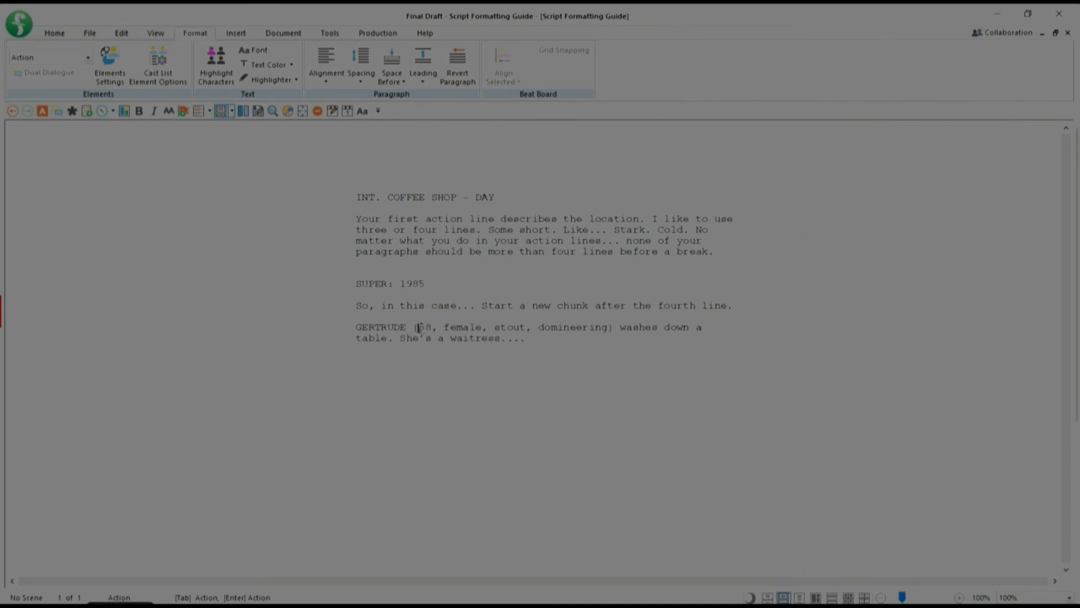
left_click_drag(418, 326, 433, 326)
type("50s")
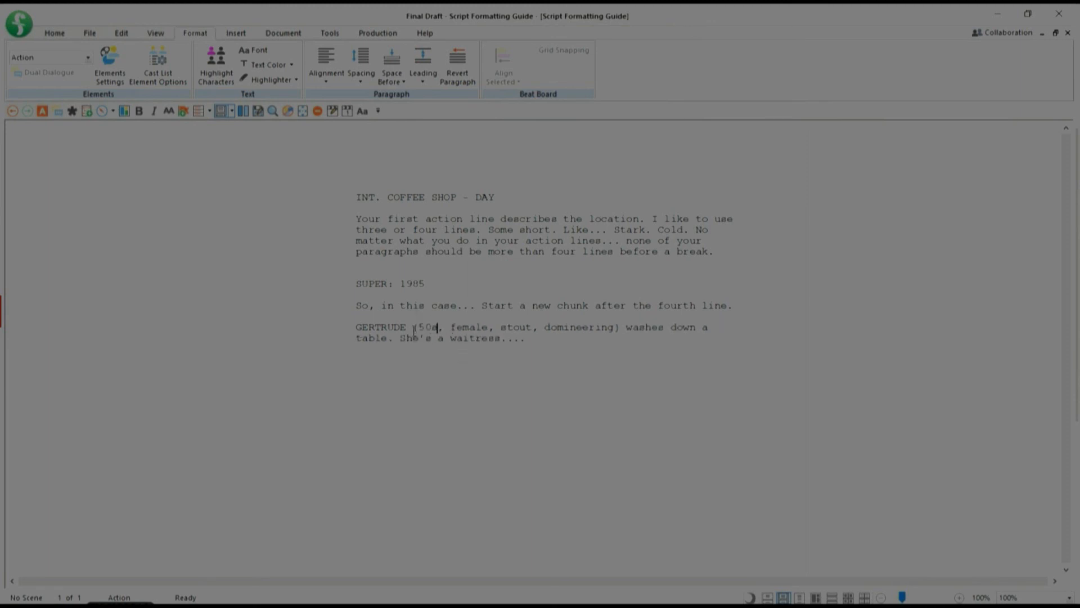
left_click_drag(419, 328, 437, 330)
type("any age")
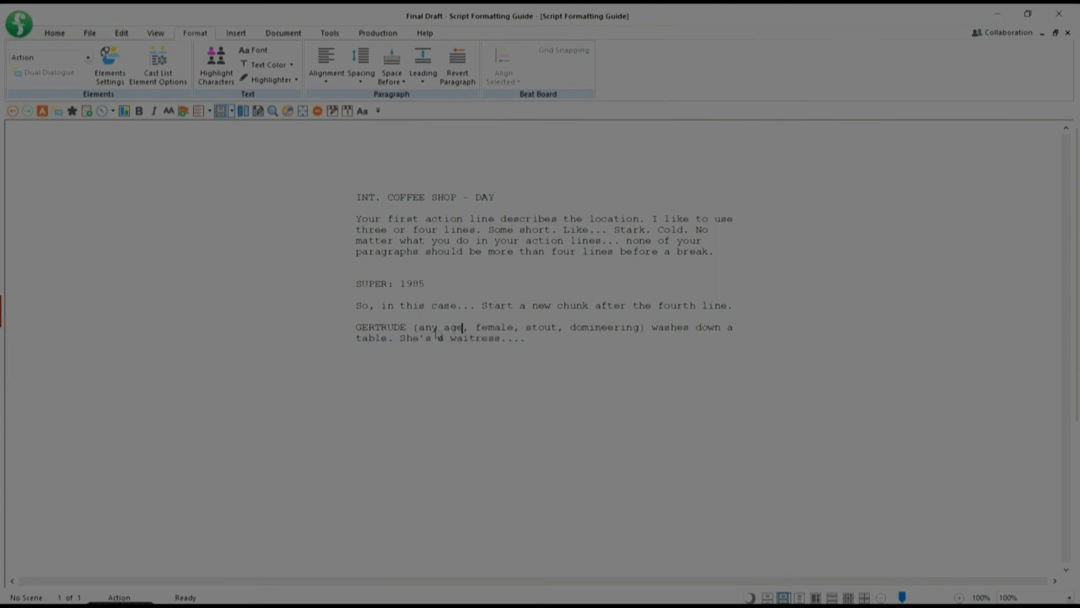
Step: Replace 'female' with 'any gender' and swap 'stout, domineering' for ', Caucasian'
left_click_drag(476, 327, 512, 328)
type("any ")
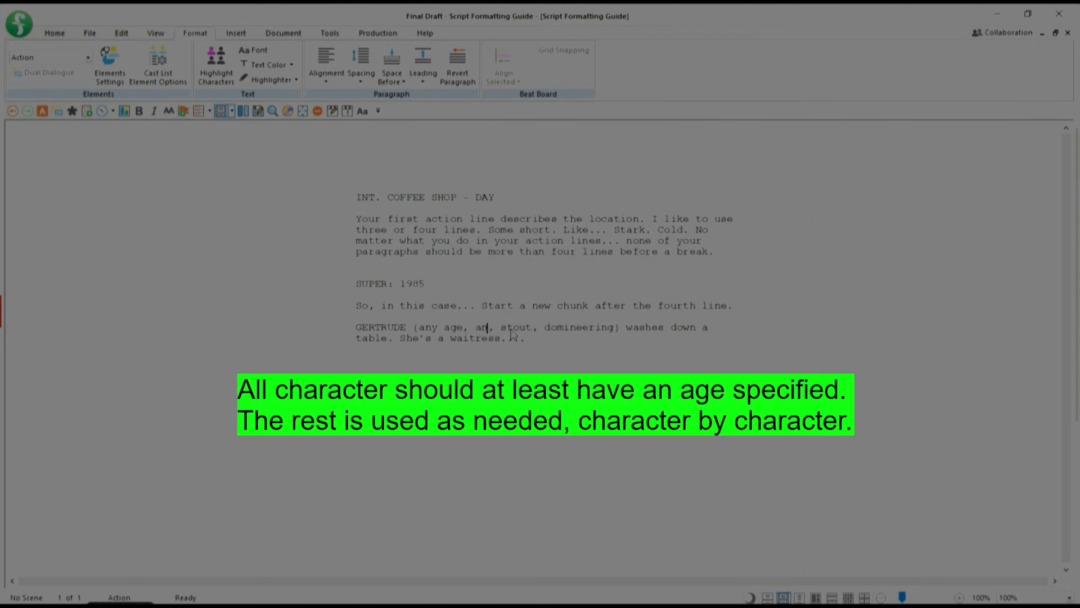
type("gender")
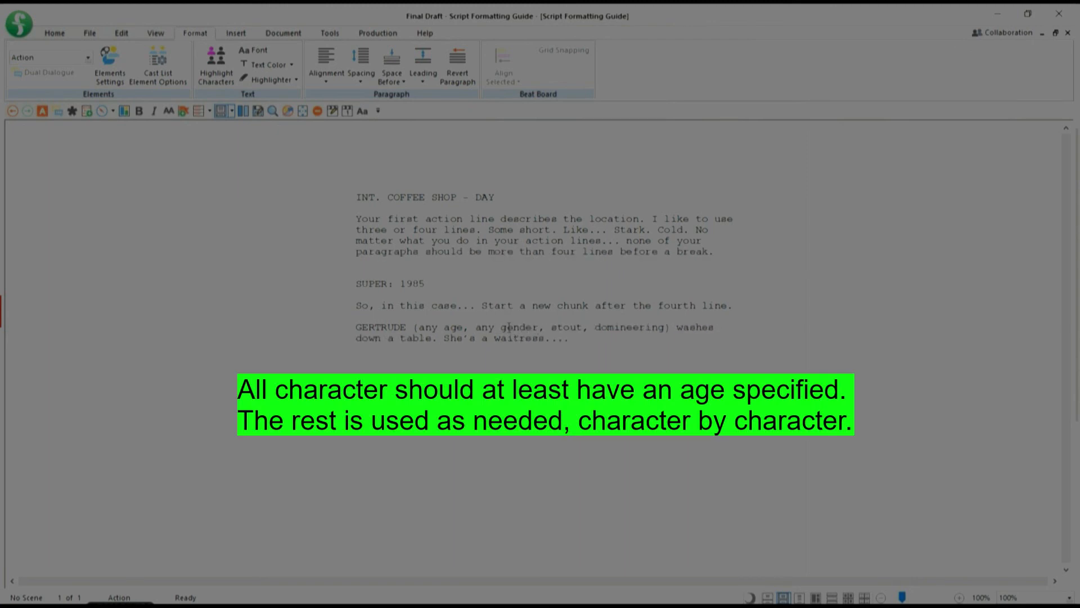
left_click(551, 326)
left_click_drag(552, 327, 665, 328)
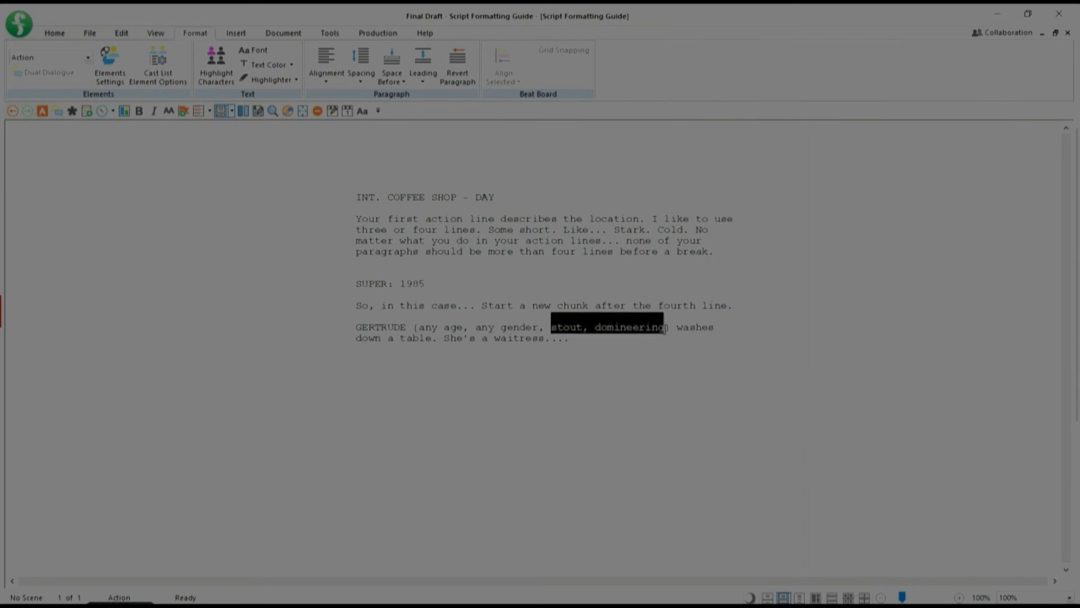
key("BackSpace")
key("BackSpace")
key("BackSpace")
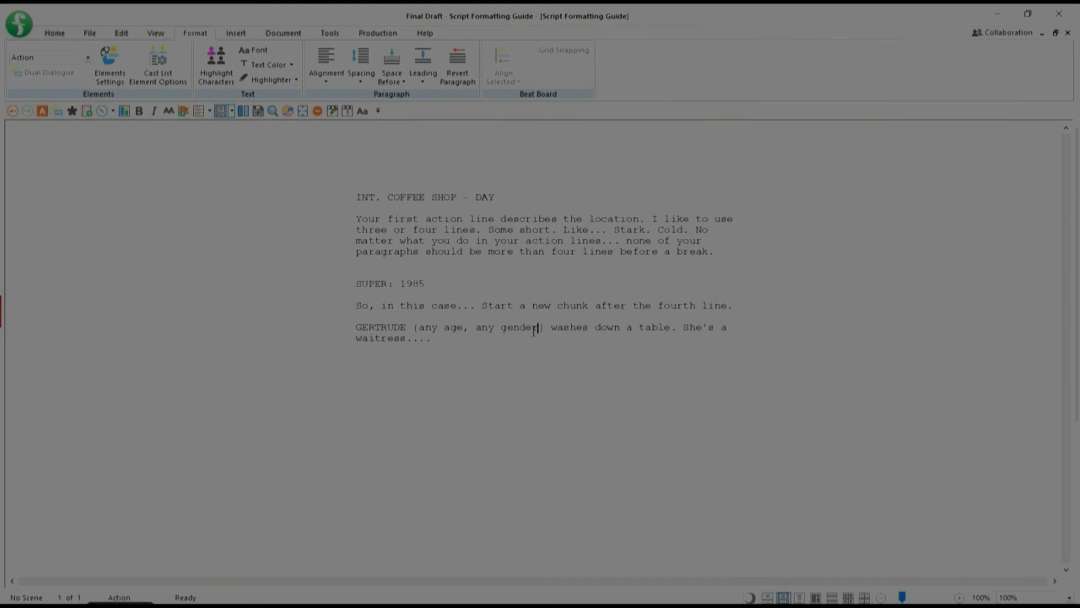
type(", Caucasian")
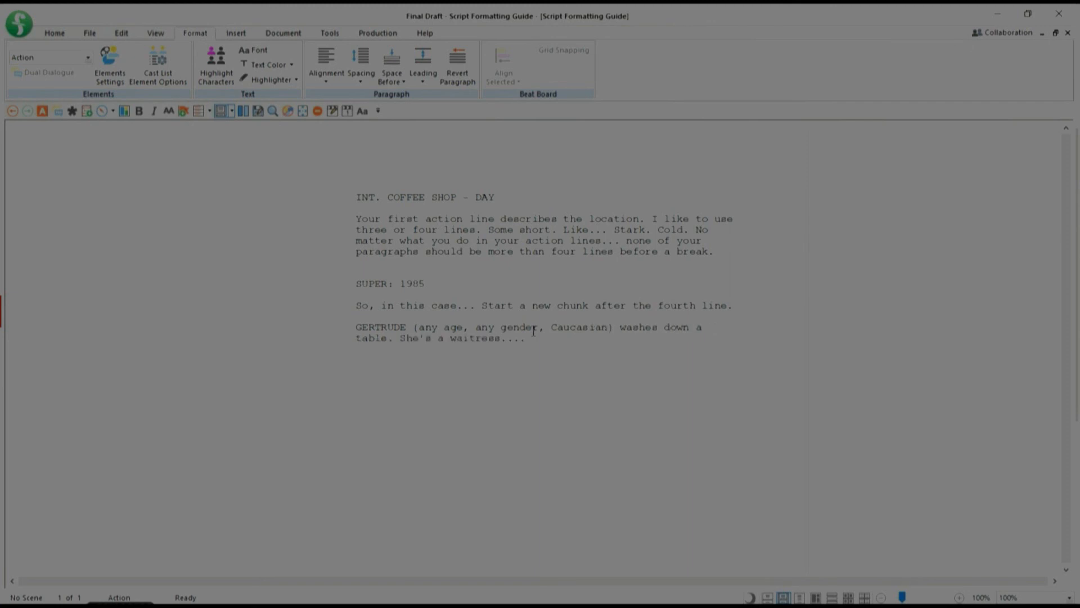
left_click(534, 339)
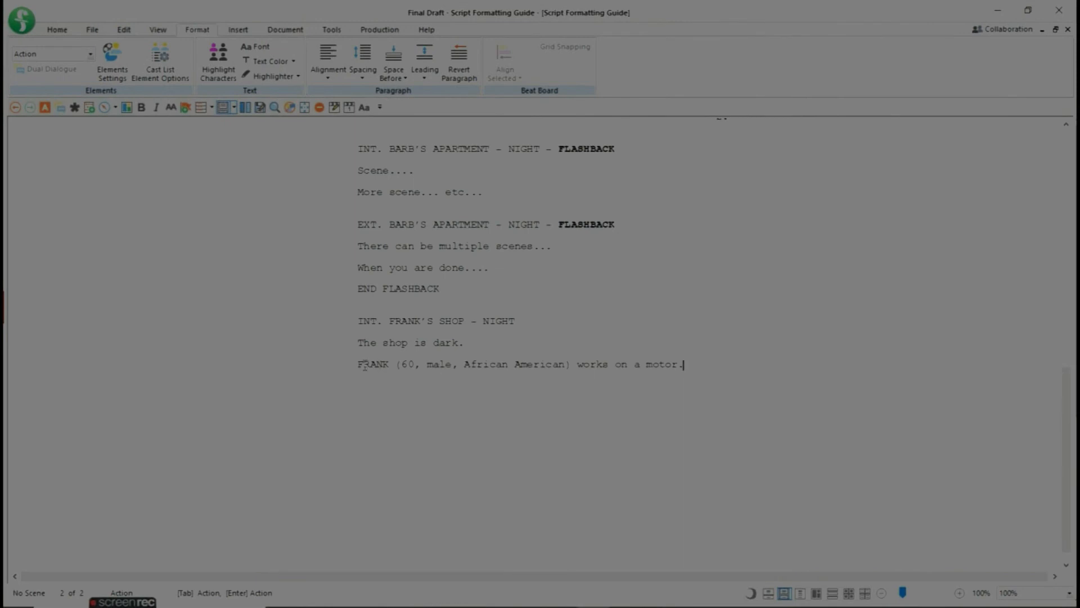
Step: Shorten Frank's action line to 'Frank works on a motor.' and start a new line below it
left_click_drag(357, 364, 571, 367)
type("Frank")
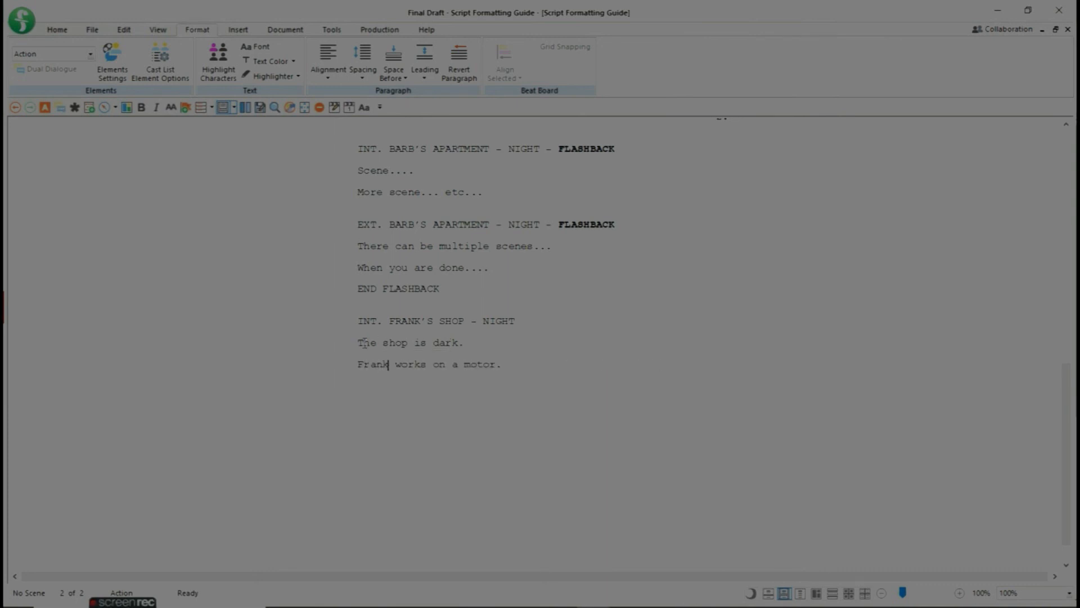
left_click_drag(359, 341, 492, 345)
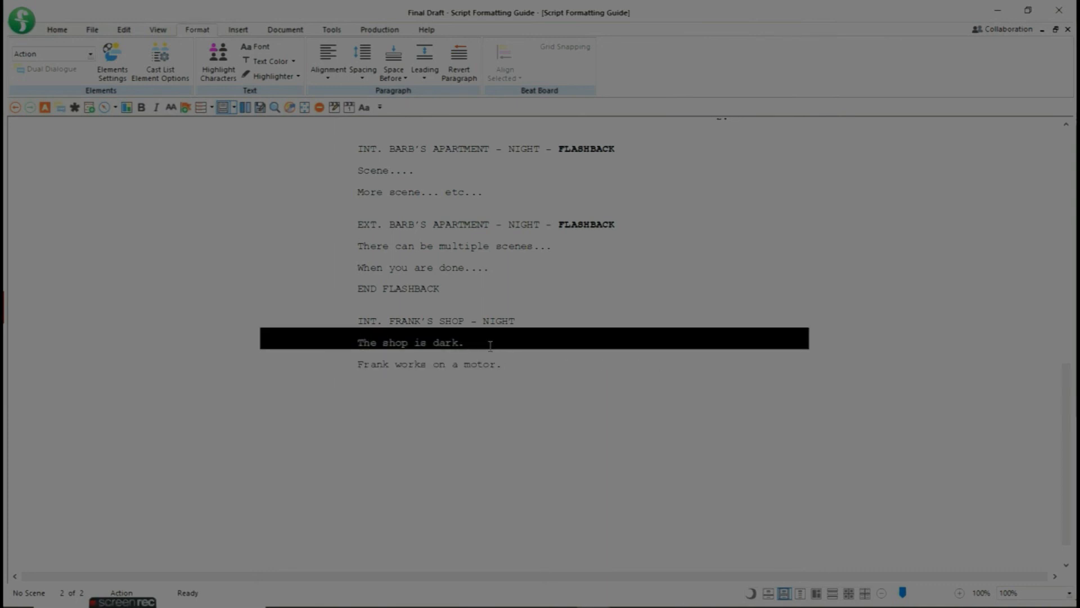
triple_click(475, 364)
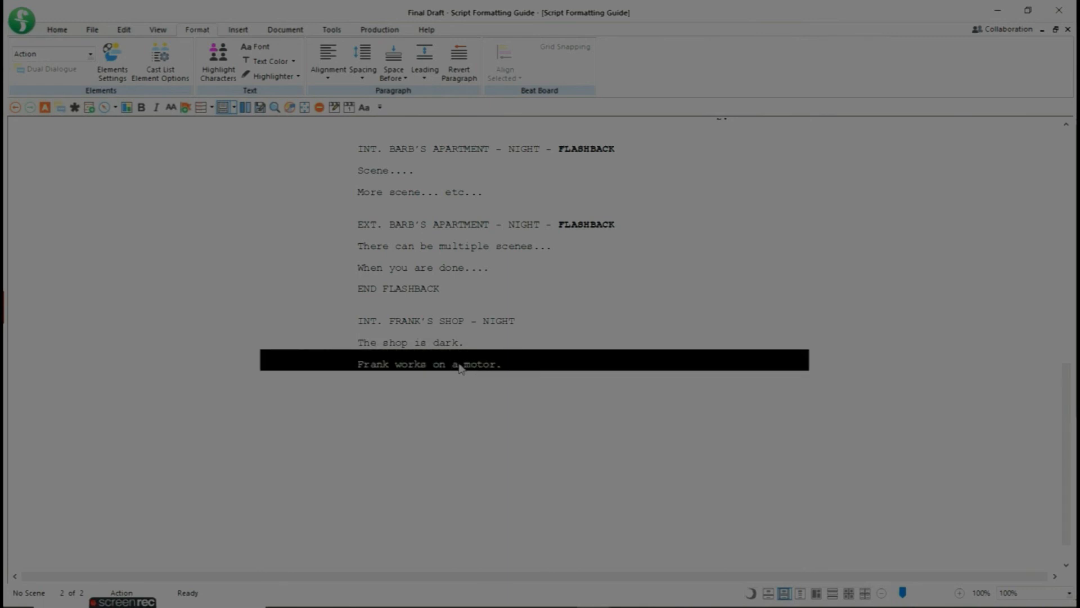
left_click(521, 364)
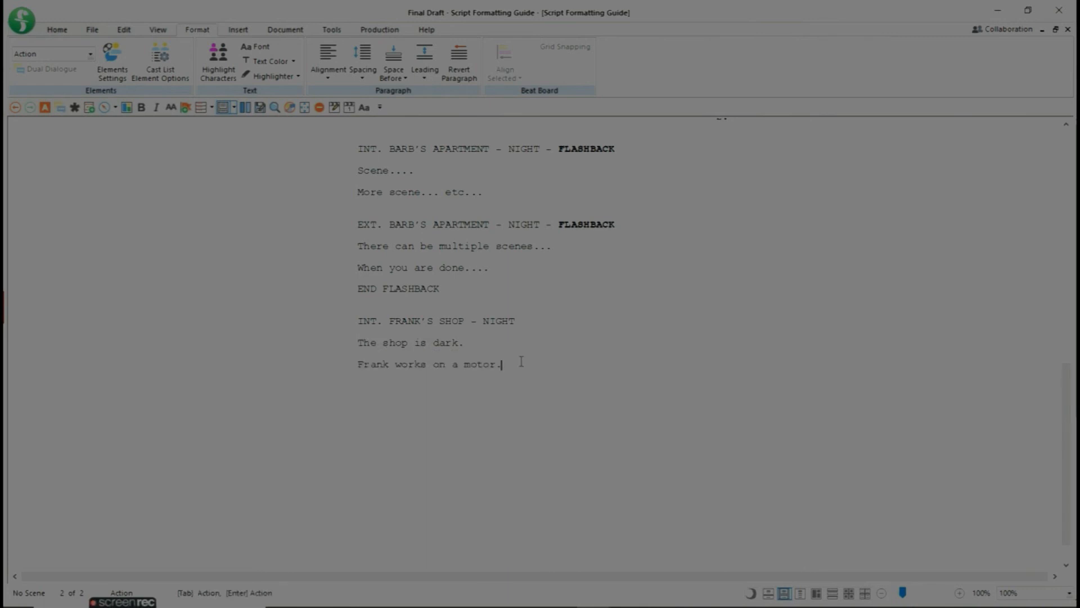
key("Return")
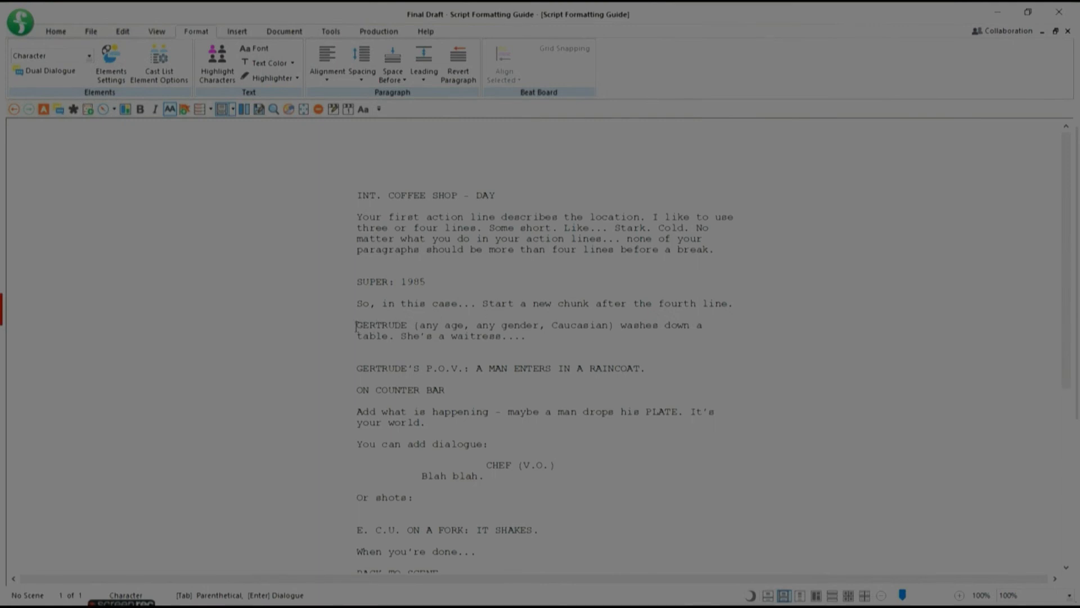
Step: Add a GERTRUDE character cue with the dialogue 'Maybe she does have lines...'
left_click_drag(356, 325, 410, 325)
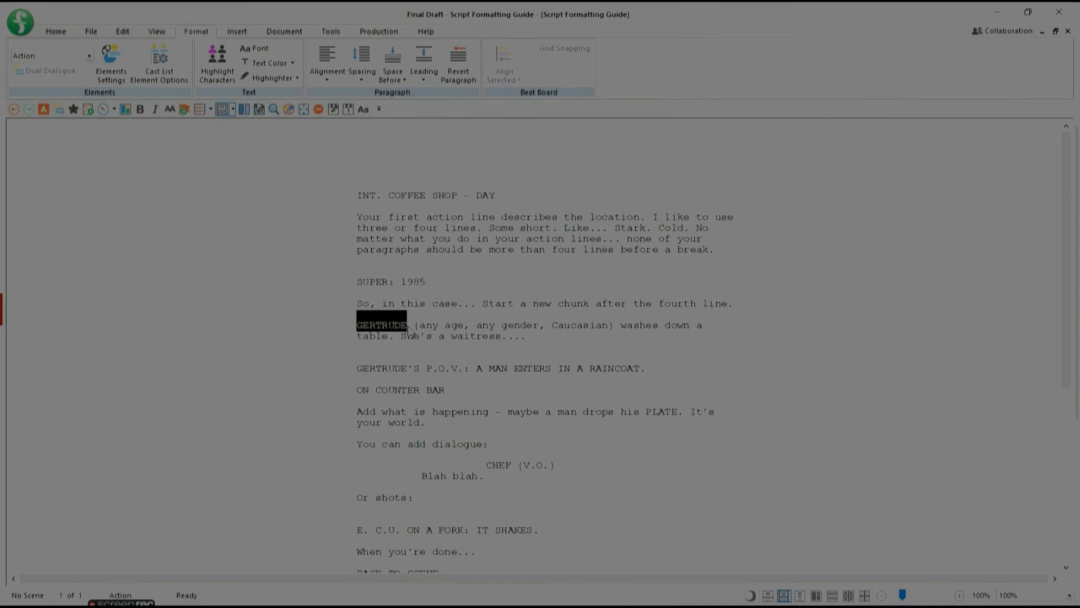
left_click(409, 329)
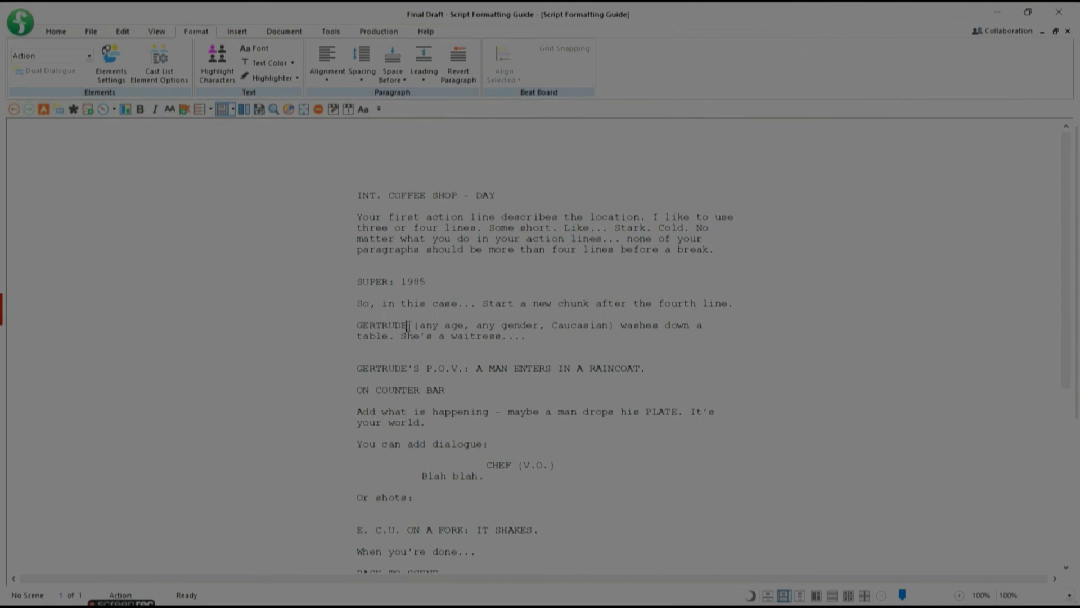
left_click(546, 335)
key("Return")
key("Tab")
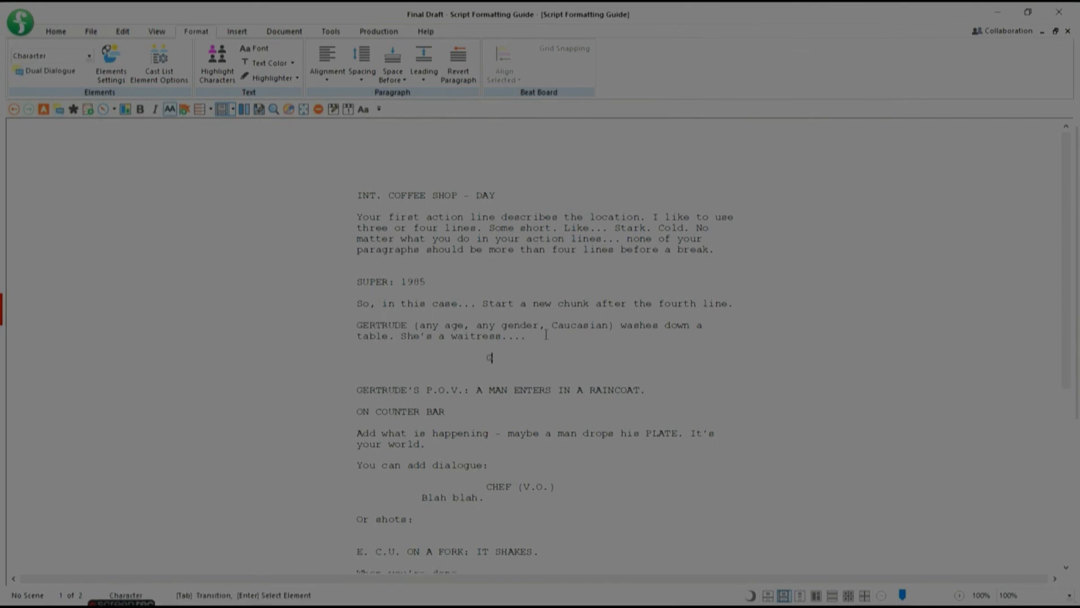
type("GERTRUDE")
key("Return")
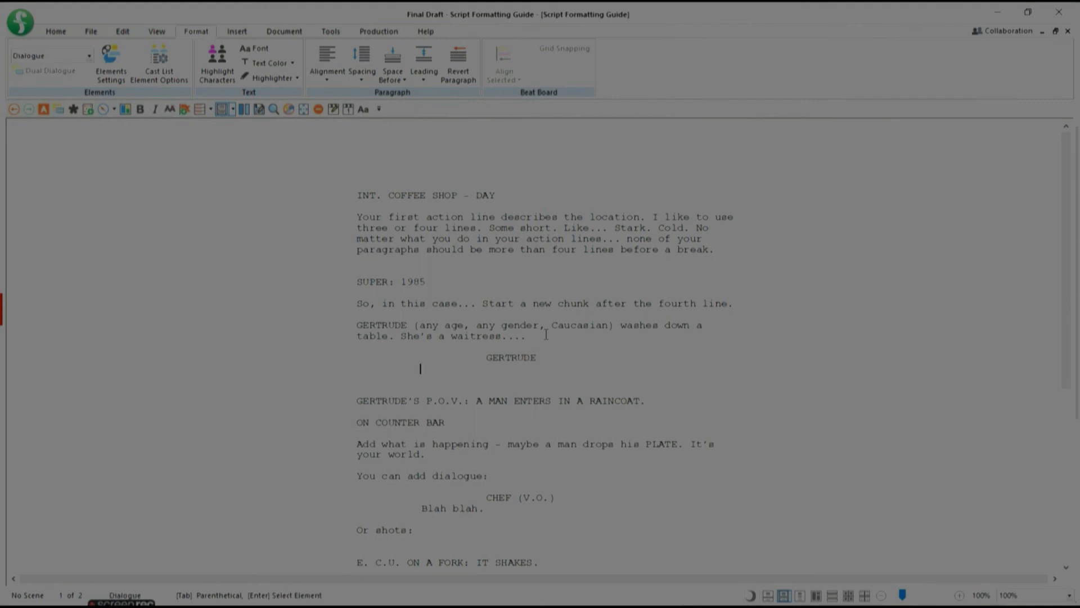
type("Maybe she does have lines...")
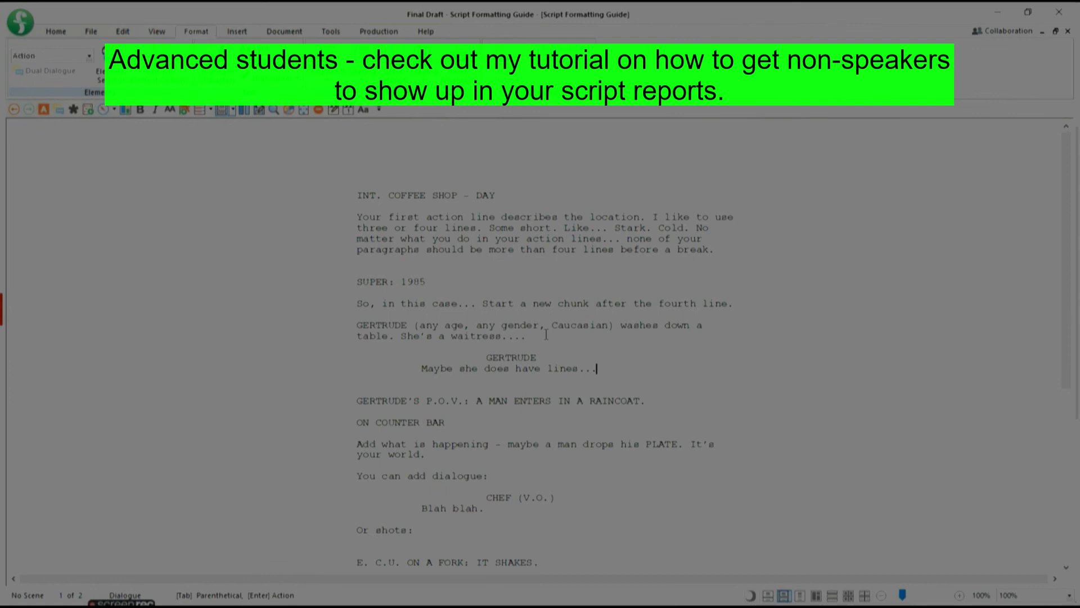
Step: Add an action note that even important extras are still introduced in CAPS
key("Return")
type("It ")
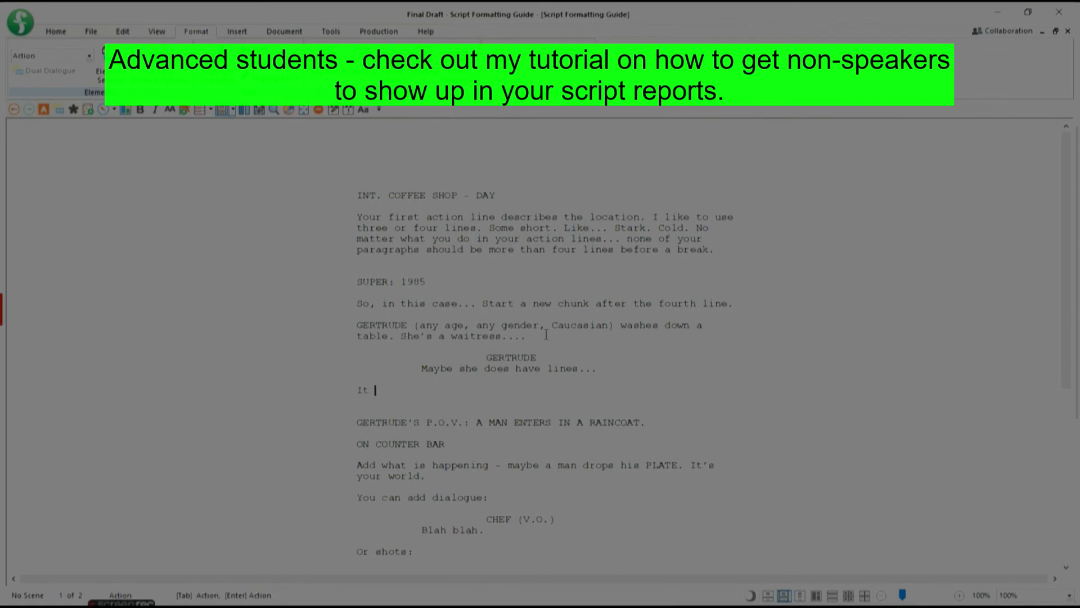
type("doesn't matter - she is still introduced the same way. Even important extras, like ")
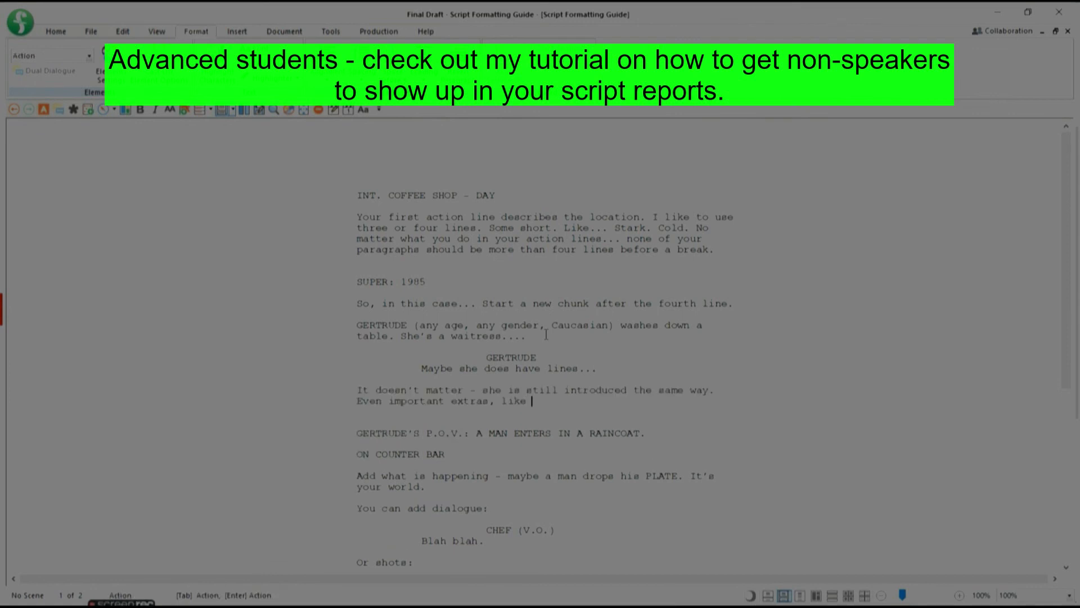
type("ELDERLY COUPLE")
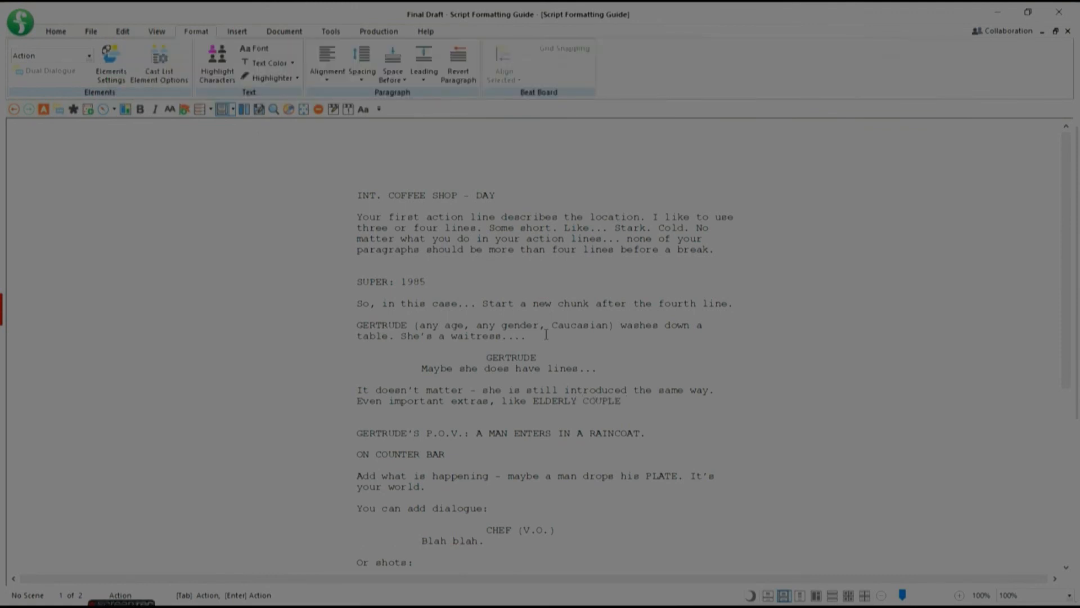
type(" should be introduce")
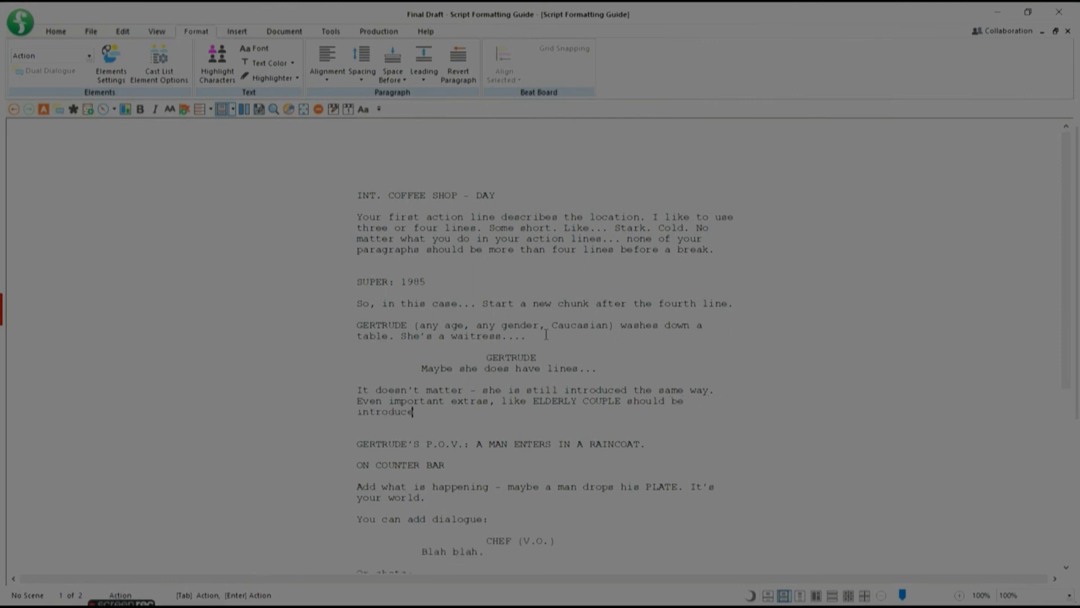
type("d in CAPS.")
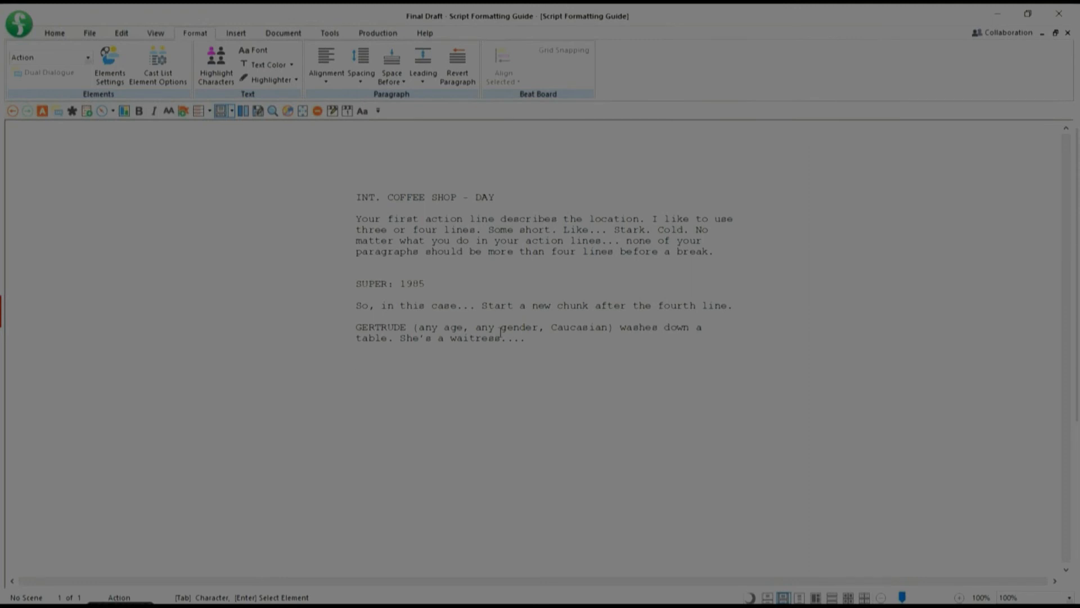
Step: Type the action line 'Gertrude's P.O.V.: A man enters in a raincoat.'
type("Gertt")
type("ude's ")
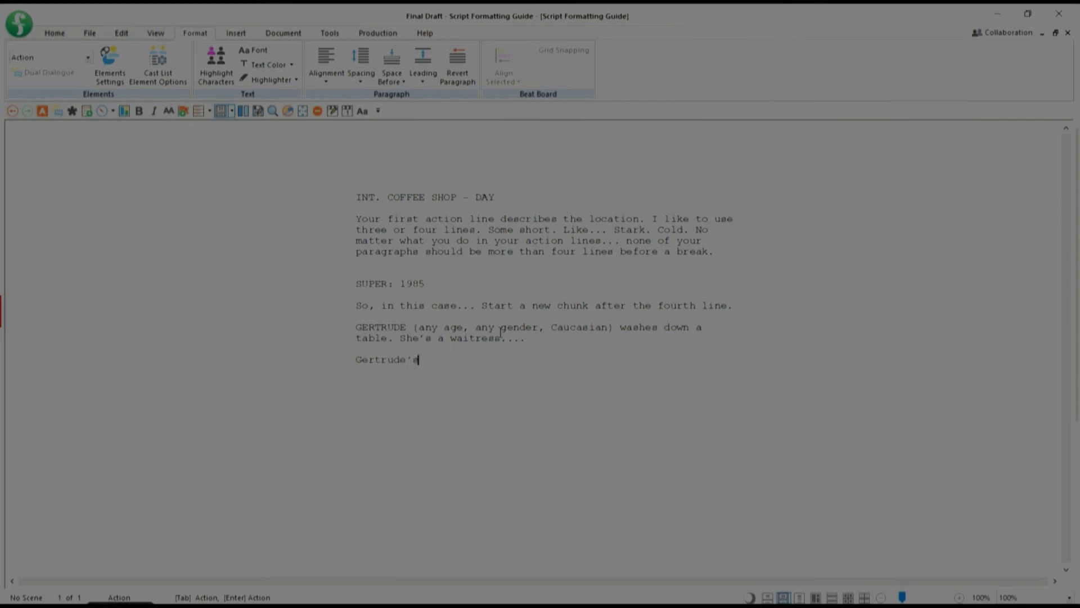
type("B")
type(".O.")
type("V")
type(".:")
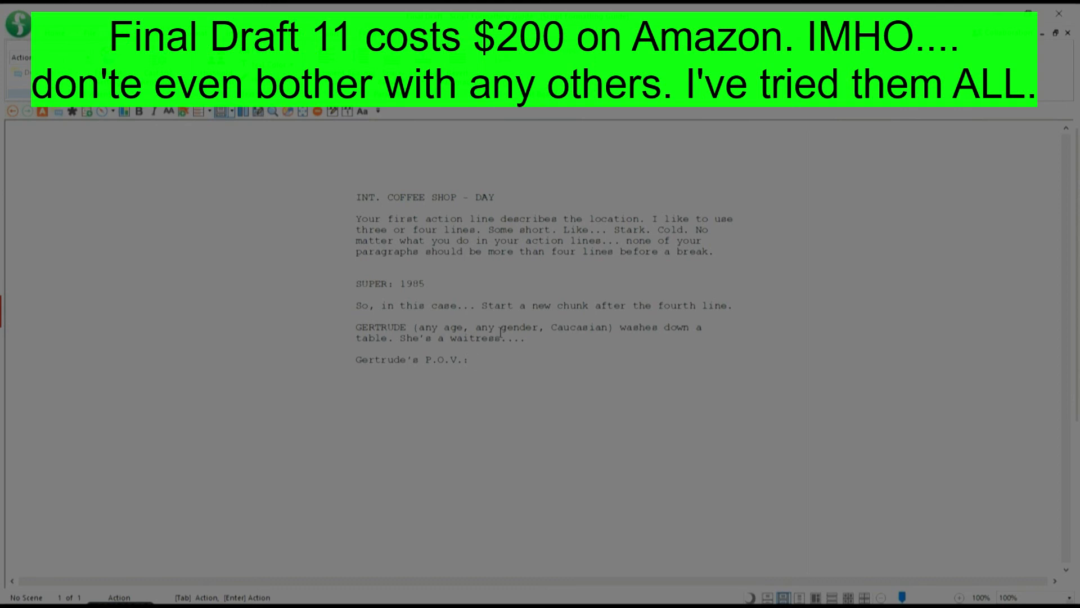
type(" A man enters in a raincoat.")
Step: Convert the 'Gertrude's P.O.V.: A man enters in a raincoat.' line into a Shot element
left_click_drag(355, 360, 645, 360)
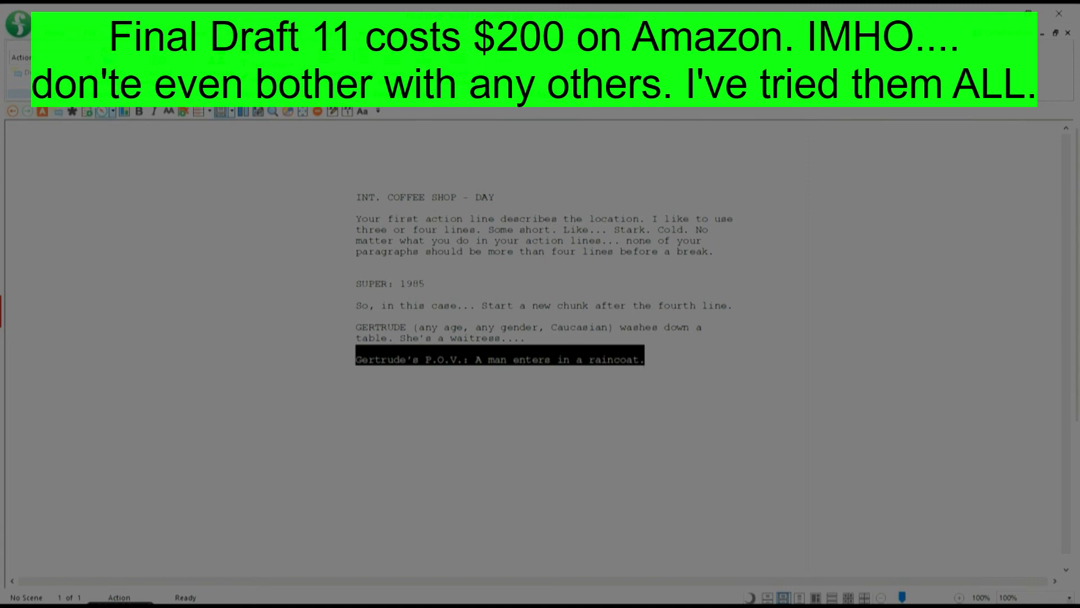
left_click(88, 57)
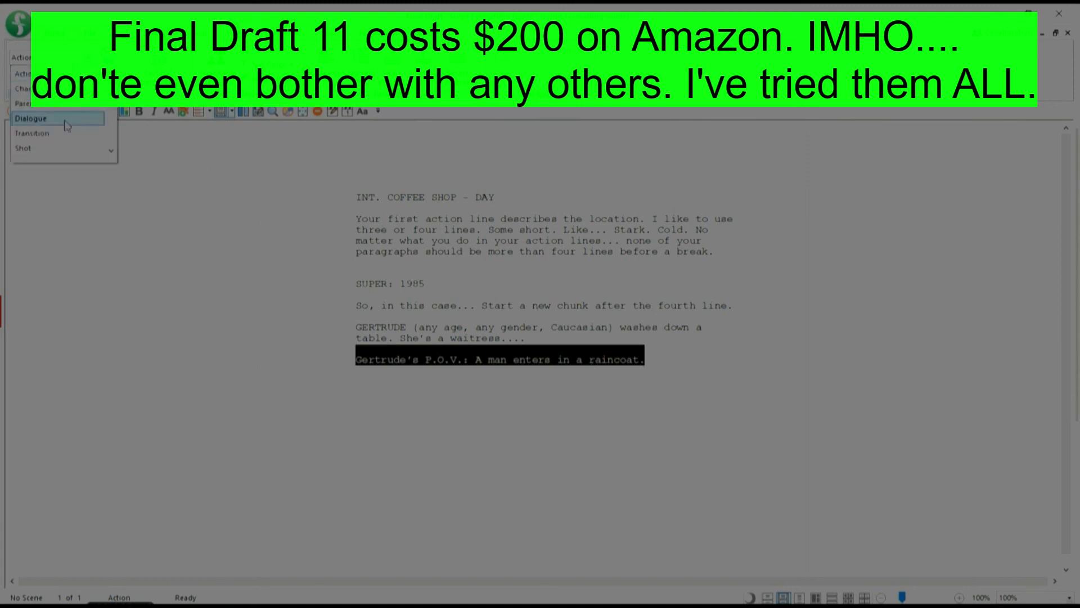
left_click(62, 147)
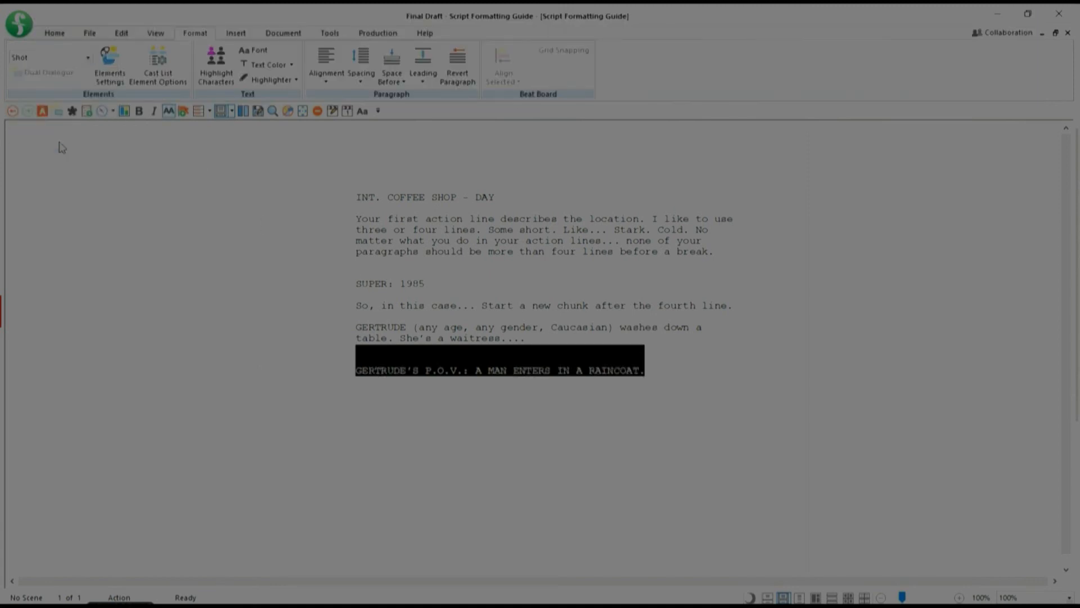
left_click(368, 350)
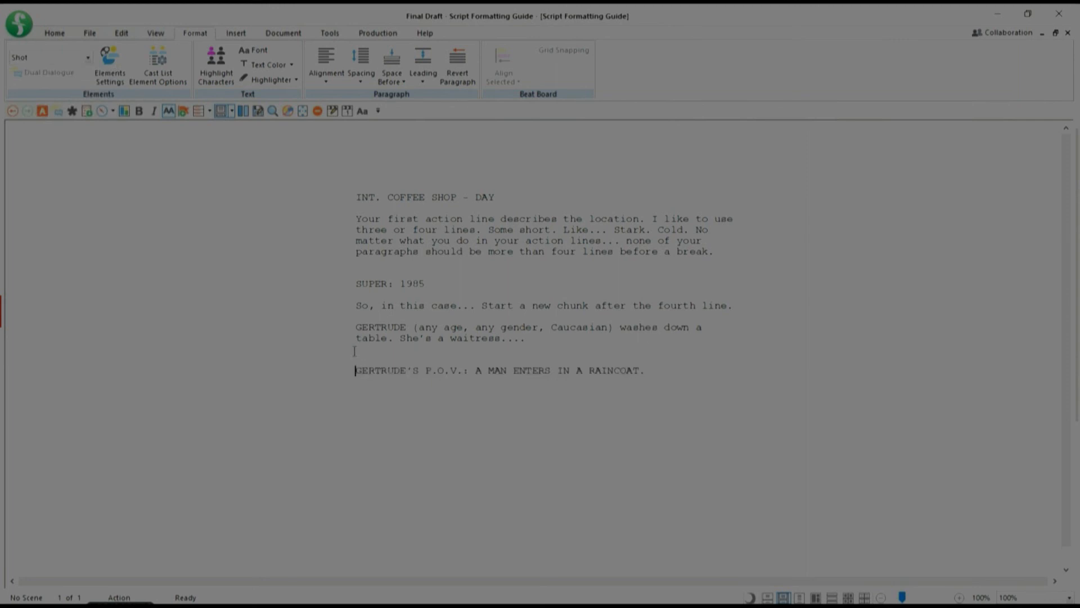
left_click(646, 370)
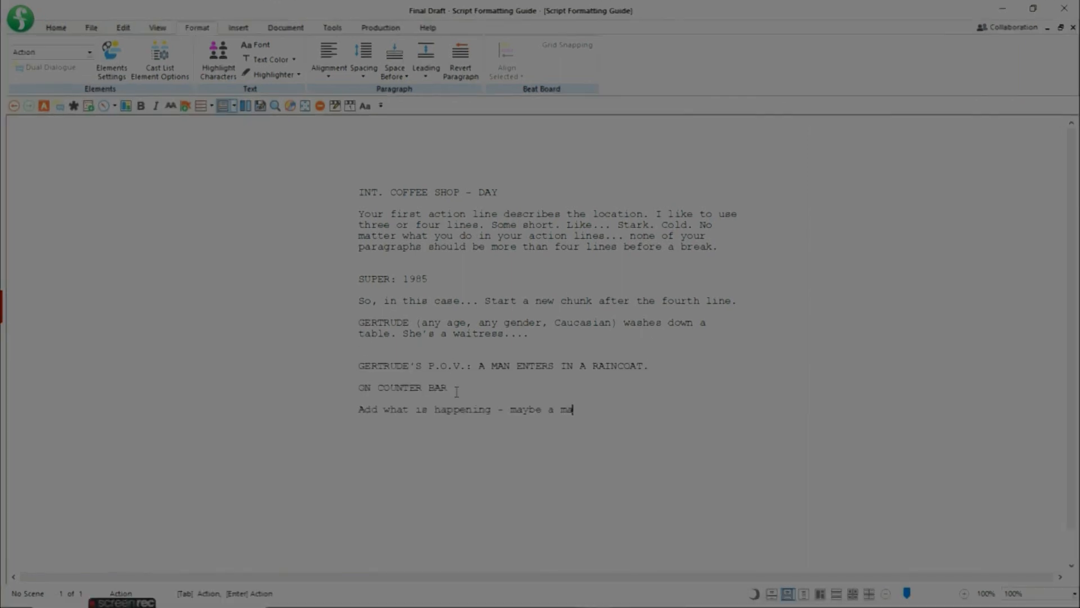
Step: Add the dropped-plate action, a 'You can add dialogue:' note and a 'When you're done...' line
type("an ")
type("drops his pla")
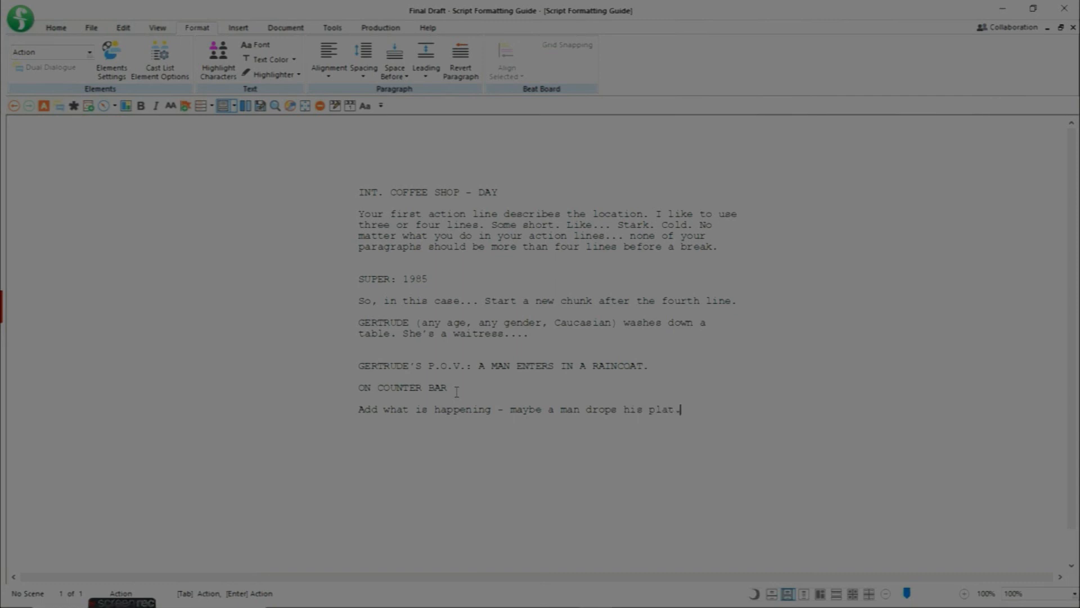
type("te. It's your world.")
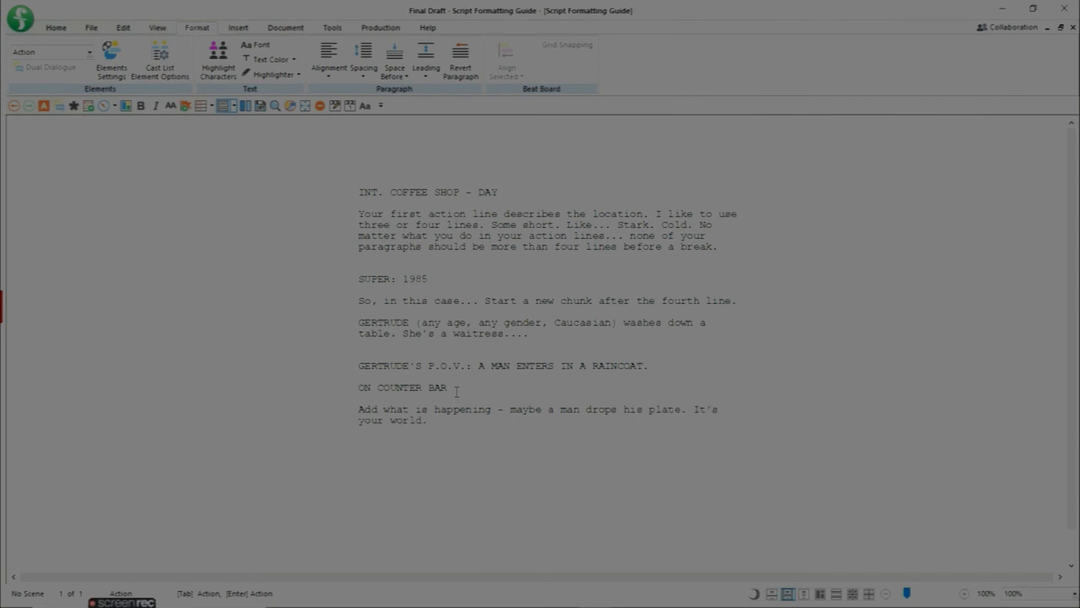
key("Return")
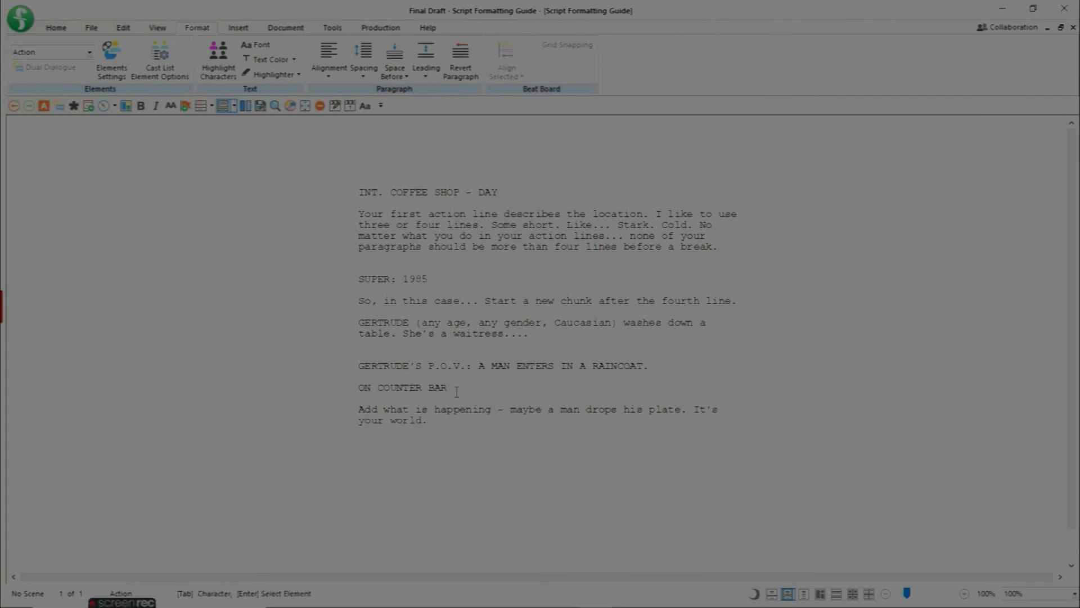
type("You")
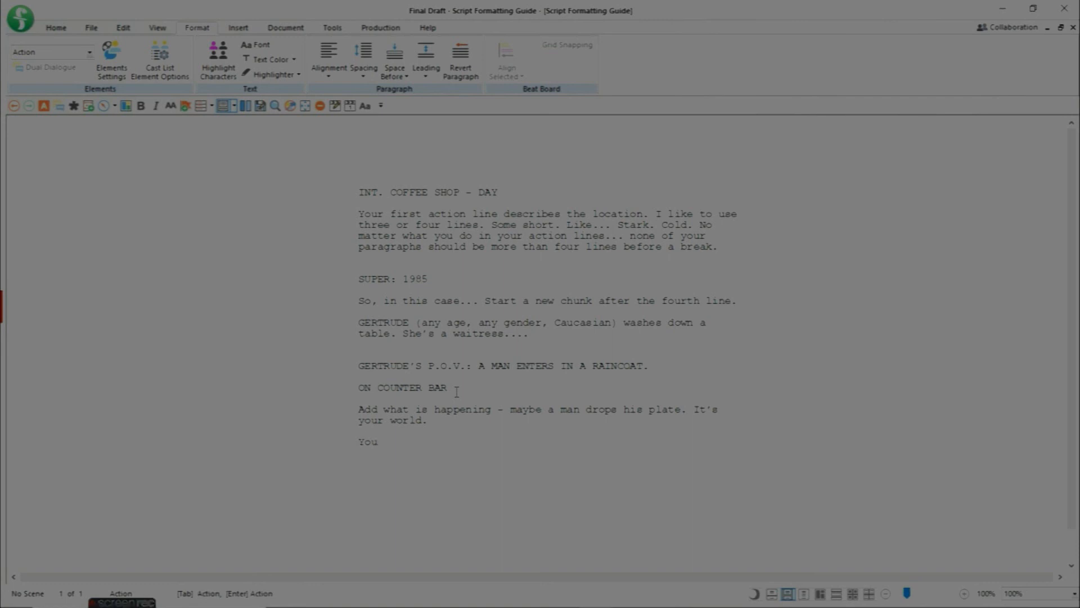
type(" can add dialog")
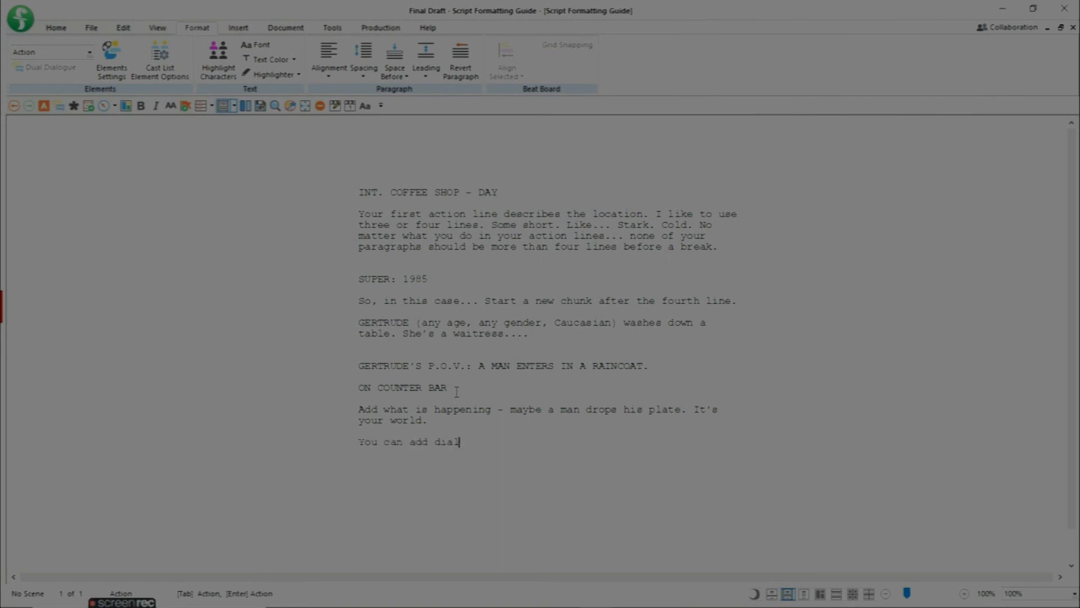
type("ue:")
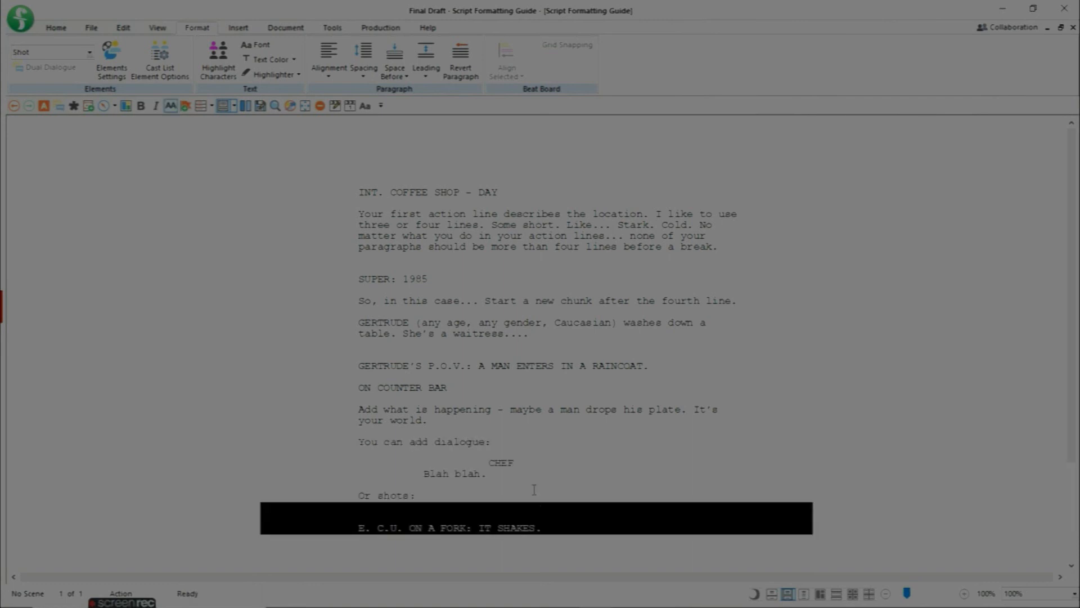
key("Return")
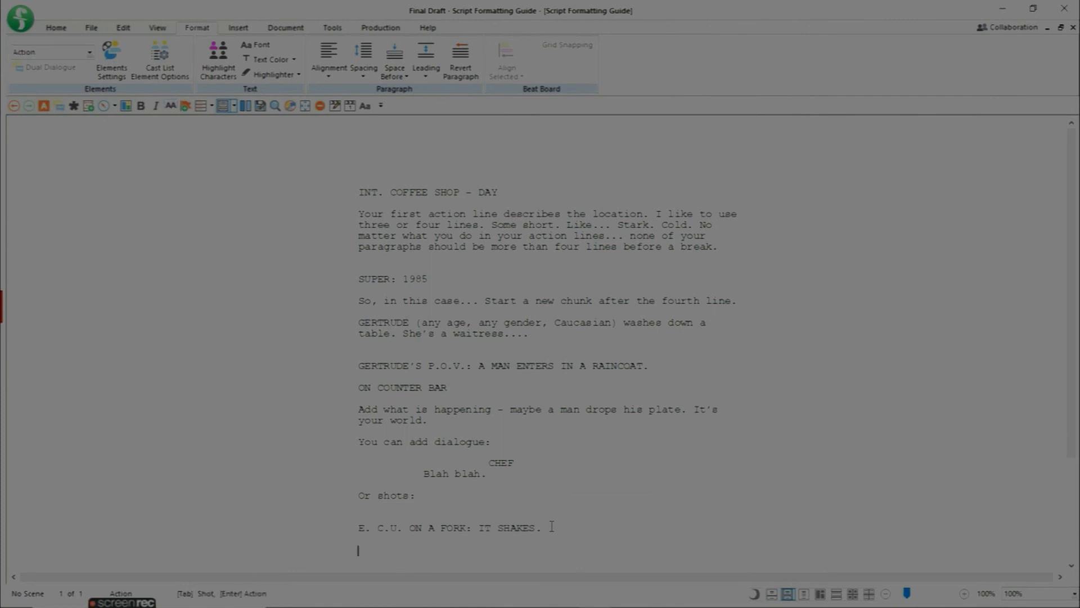
type("When your")
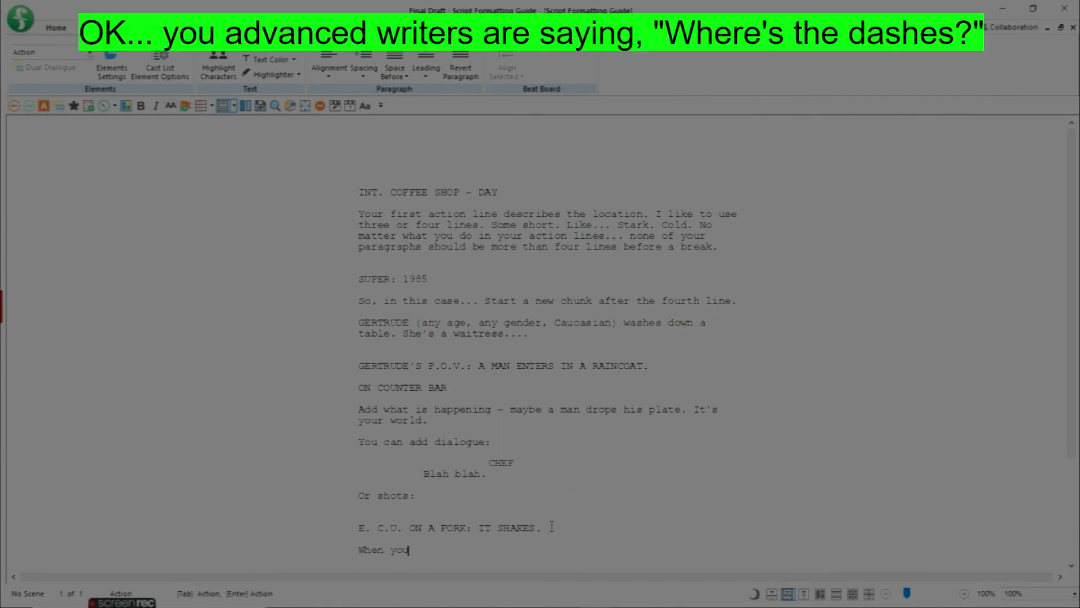
key("BackSpace")
type("'re done...")
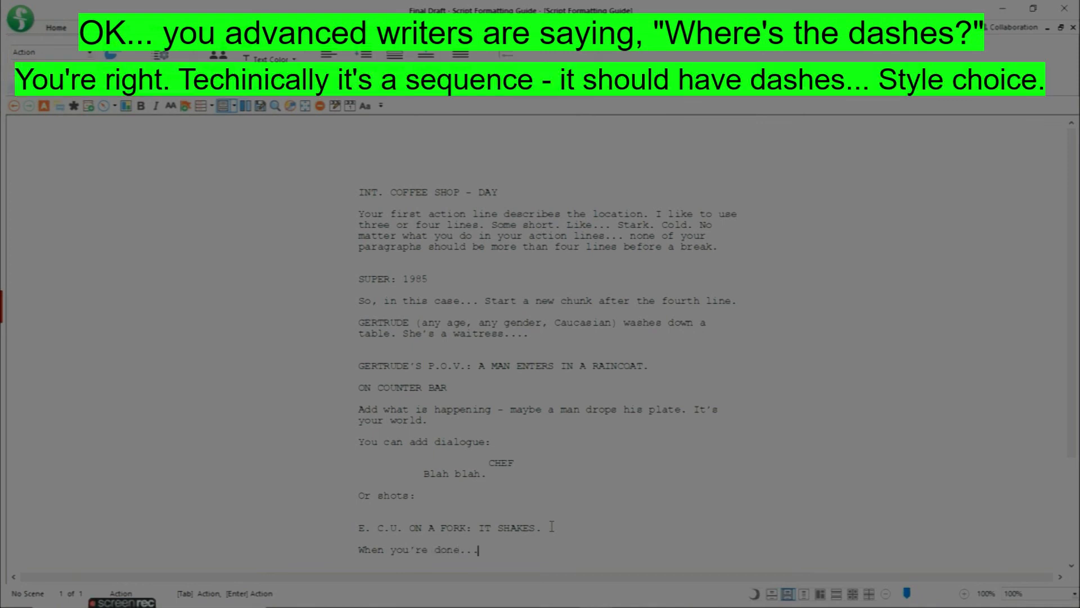
Step: Add an END COUNTER SEQUENCE line after 'When you're done...' and retype it as BACK TO SCENE
key("Return")
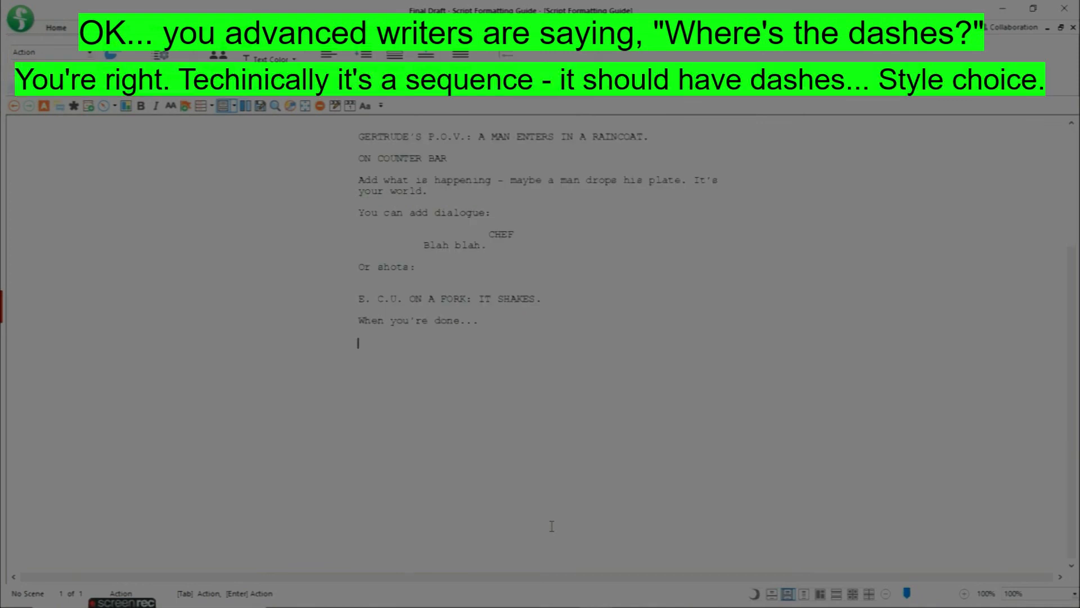
type("END COUNTER SEQ")
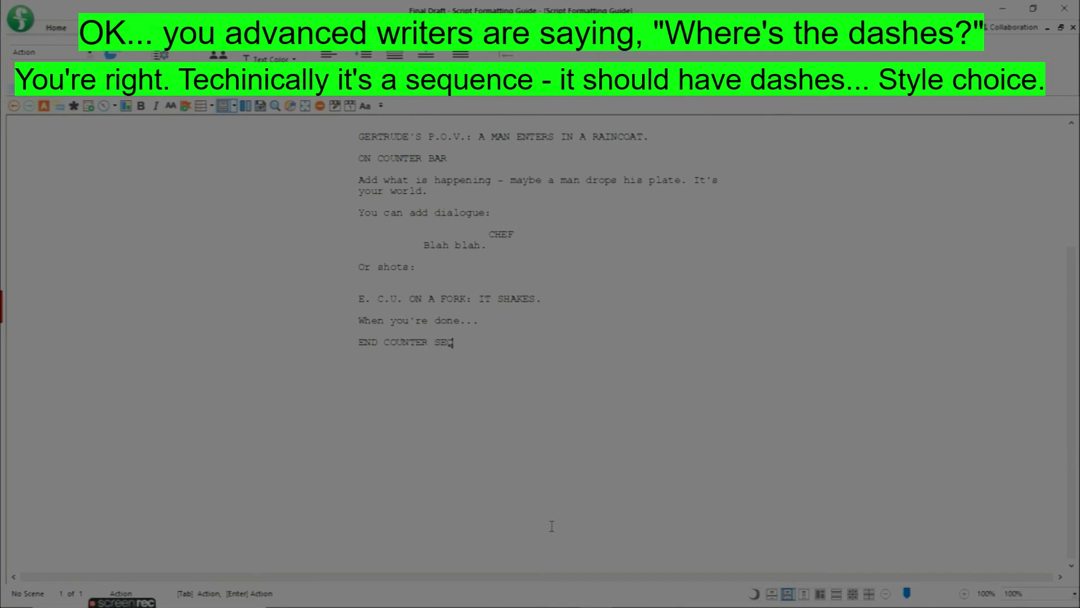
type("UEN")
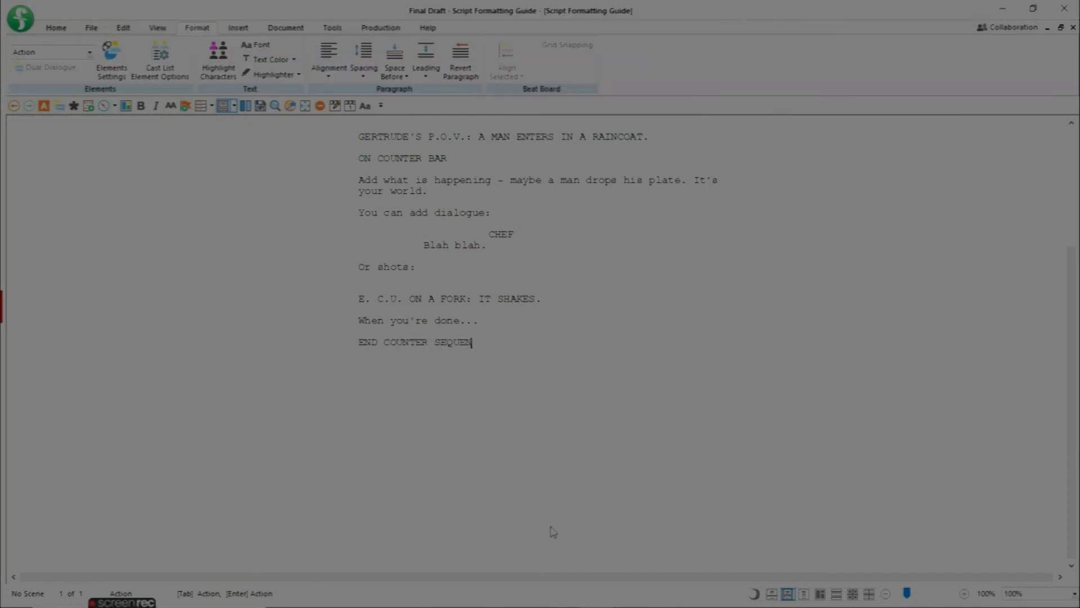
type("CE")
left_click_drag(359, 342, 440, 341)
left_click_drag(472, 340, 486, 342)
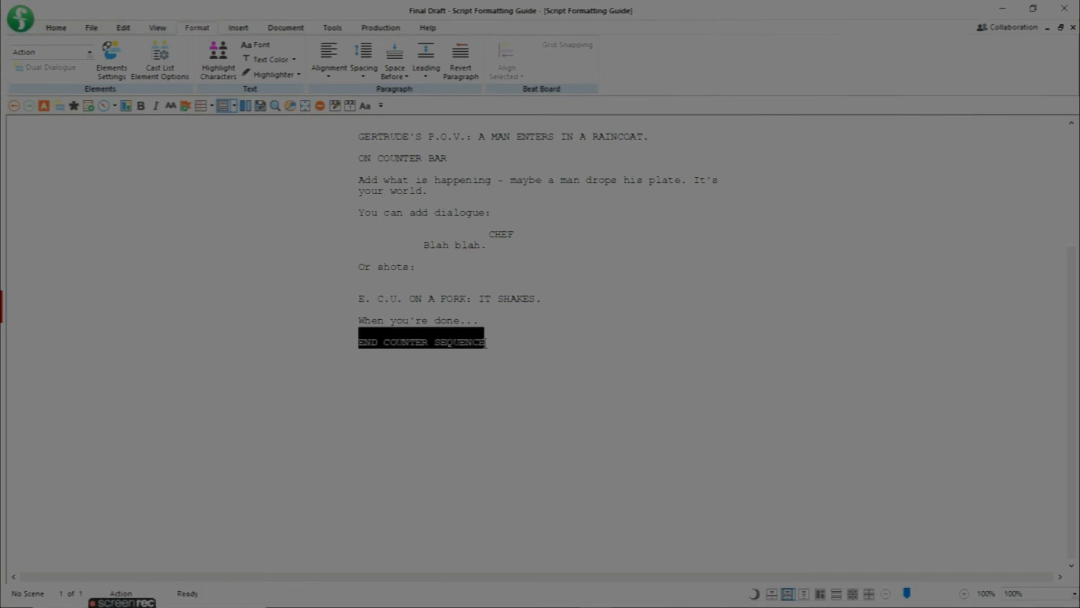
type("E")
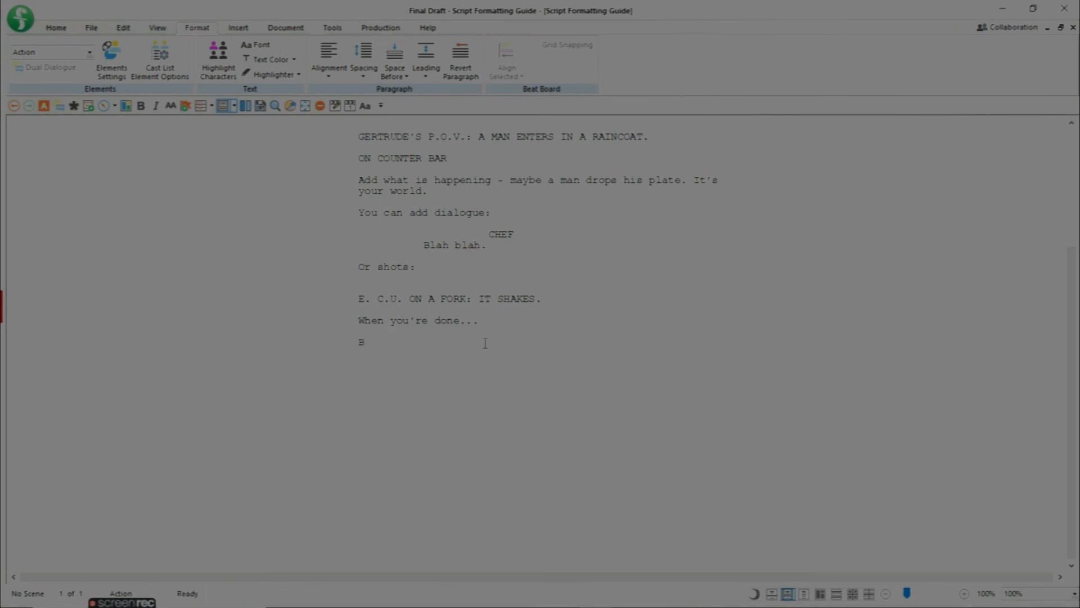
type("ACK TO SCENE")
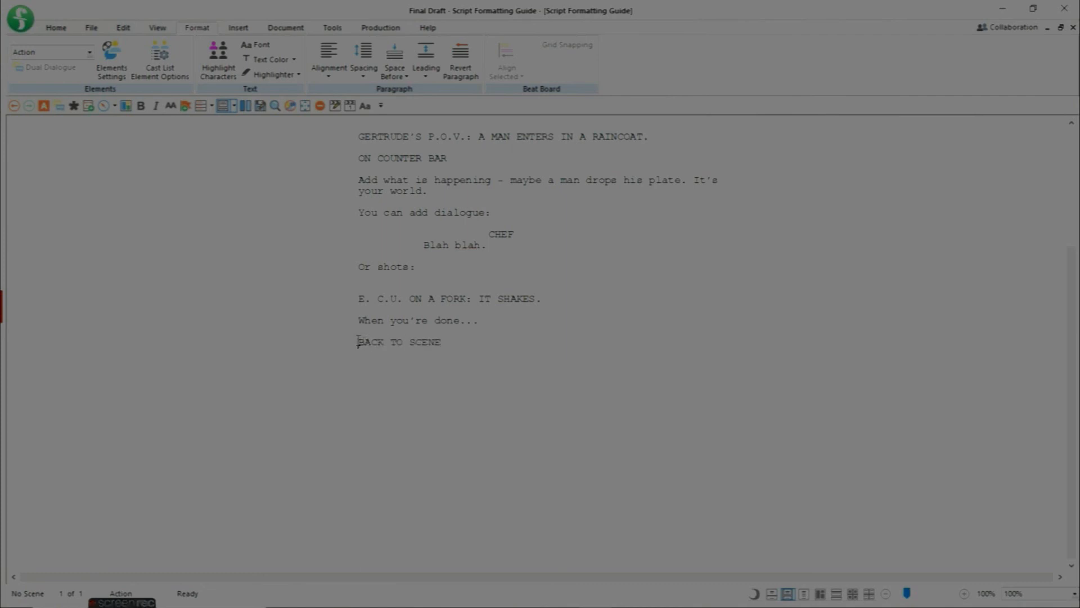
left_click_drag(358, 342, 449, 339)
left_click_drag(355, 157, 447, 163)
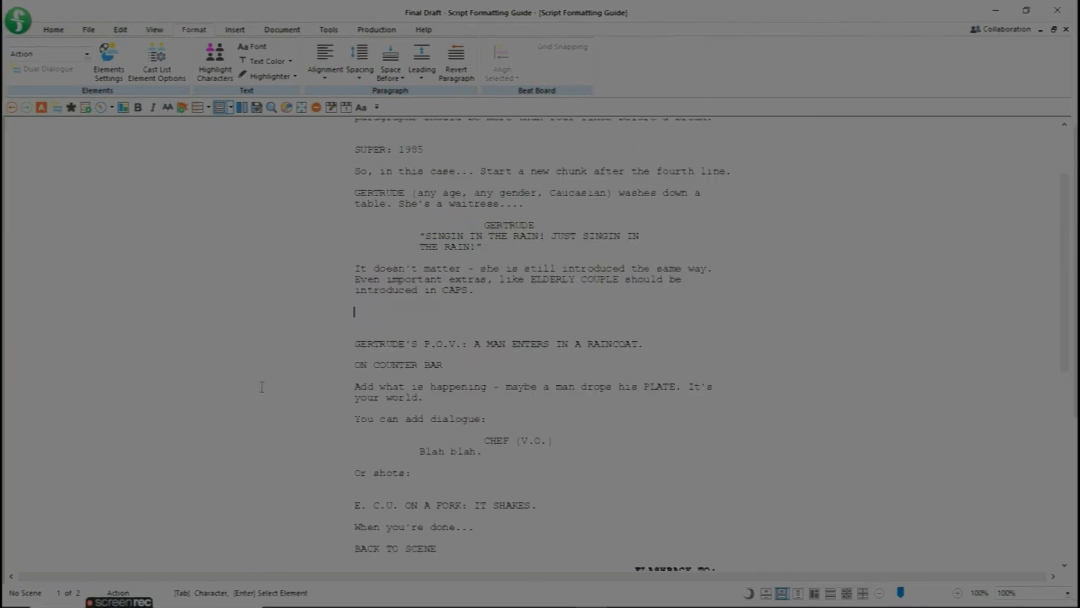
Step: Type 'If the location has already been introduced in the script:' then an 'INTERCUT: THE MILL:' heading
type("If the location ")
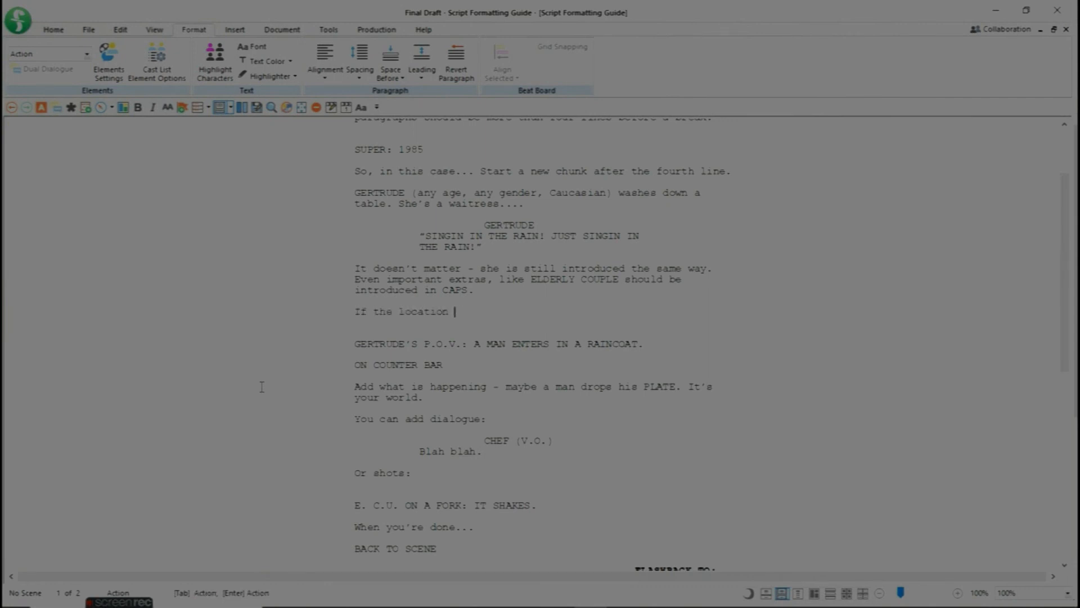
type("has already been in")
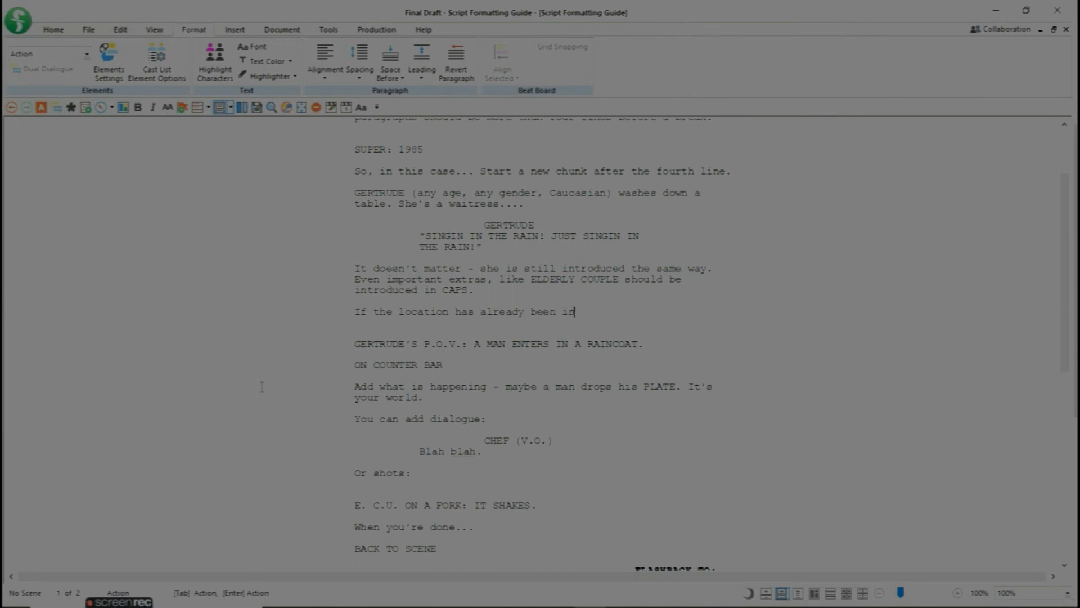
type("troduced in the script")
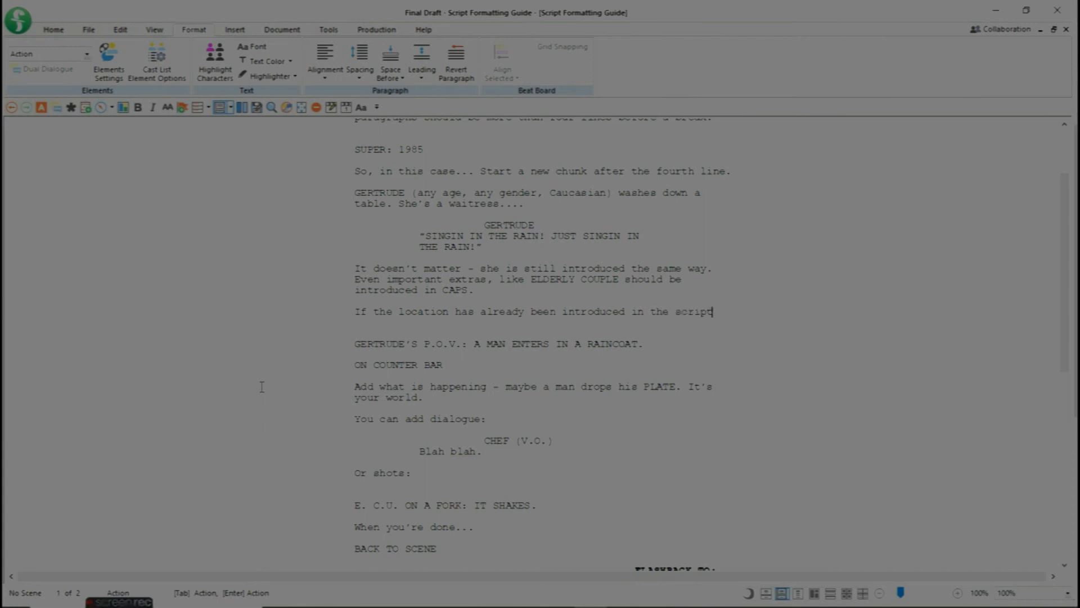
type(":")
key("Return")
type("I")
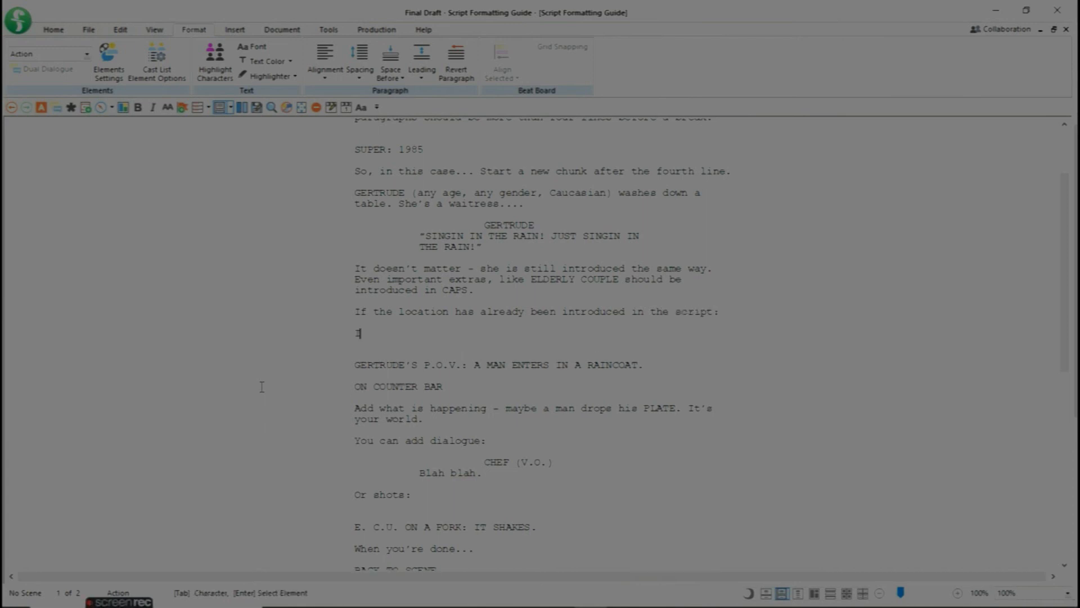
type("NTERCUT")
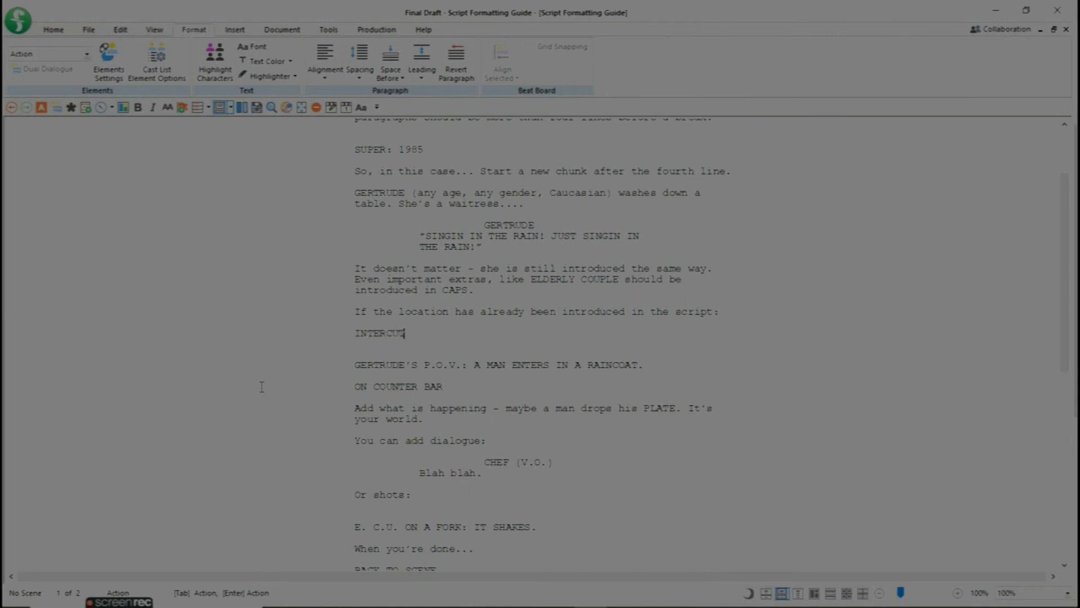
type(": THE MILL: Danny looks at the clock.")
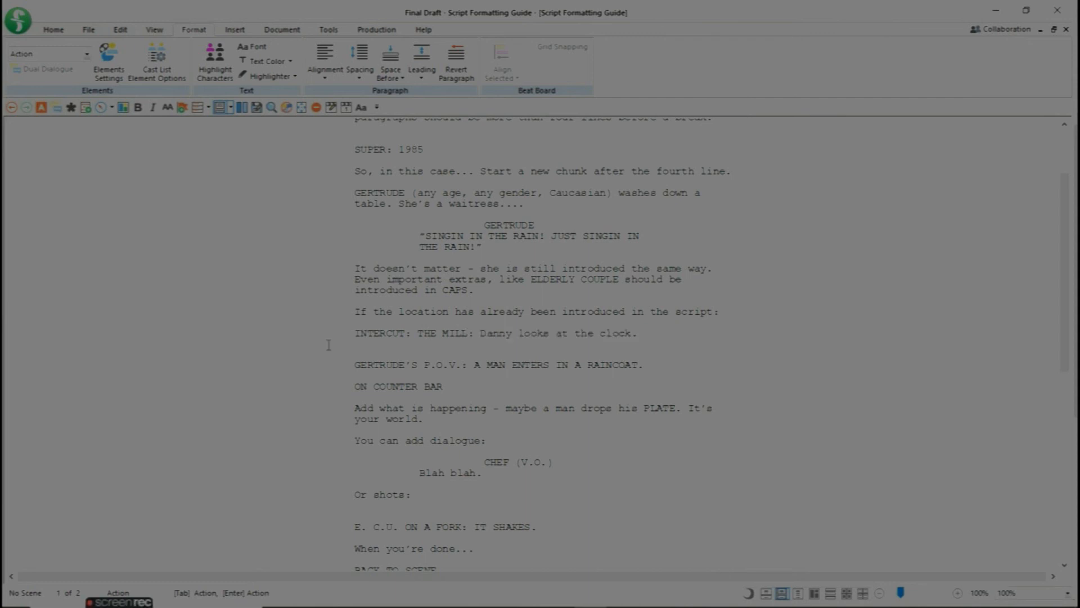
left_click(338, 340)
left_click(354, 334)
left_click_drag(353, 335, 654, 338)
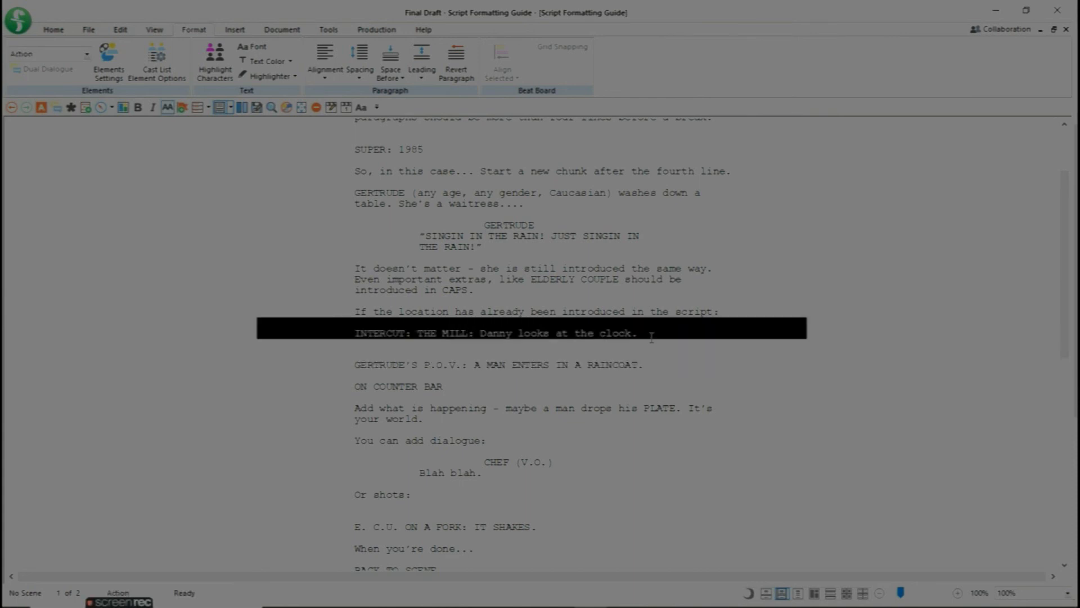
Step: Change the INTERCUT: THE MILL line to a Shot element so it appears in capitals
left_click(88, 53)
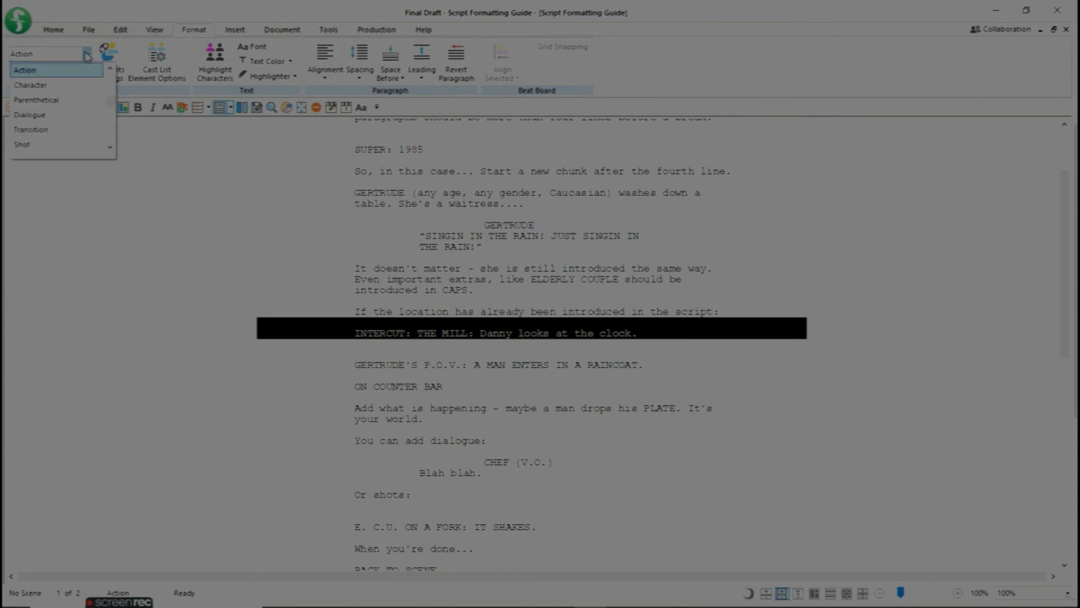
left_click(67, 145)
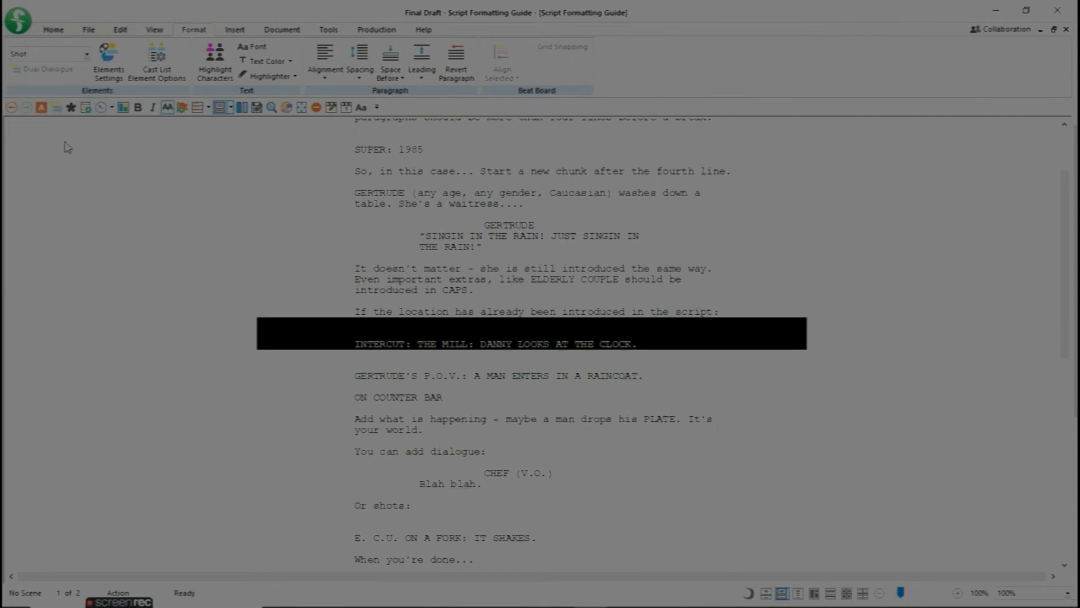
left_click(398, 343)
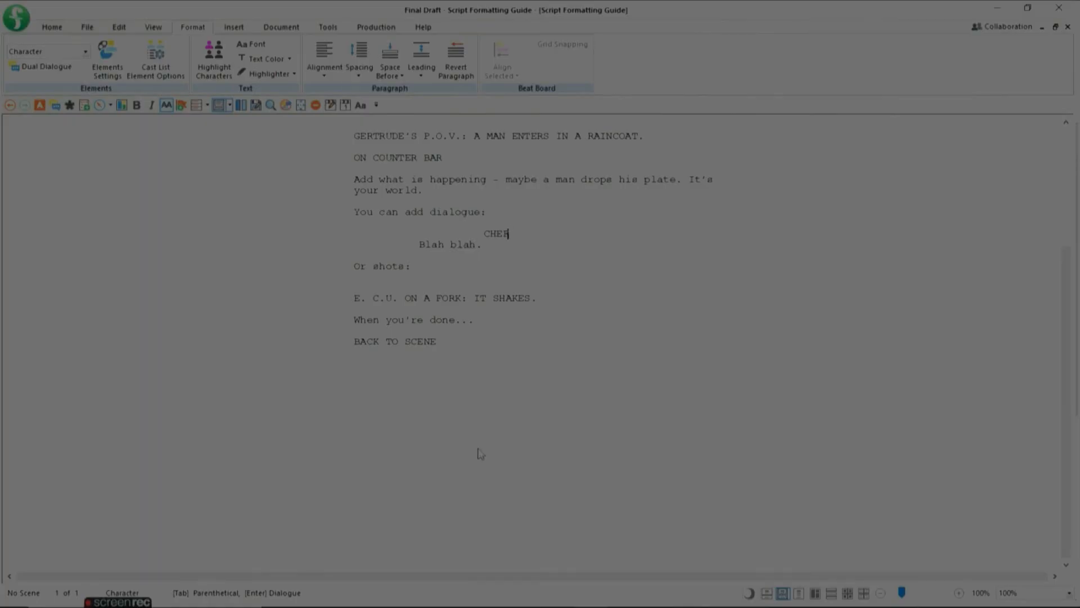
Step: Add an (O.C.) extension after the CHEF character cue
left_click(482, 232)
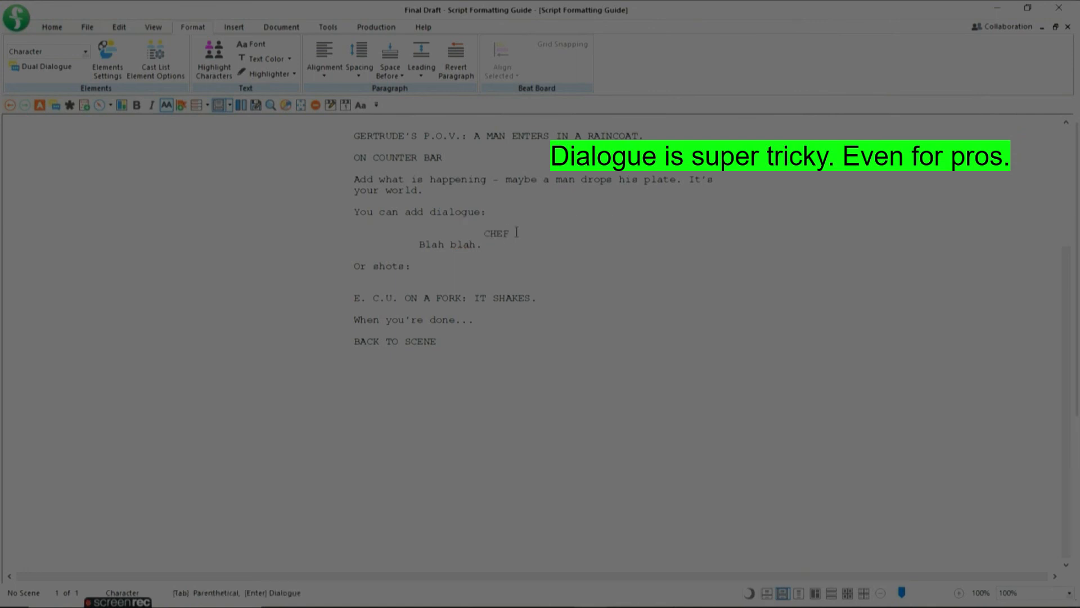
type("(")
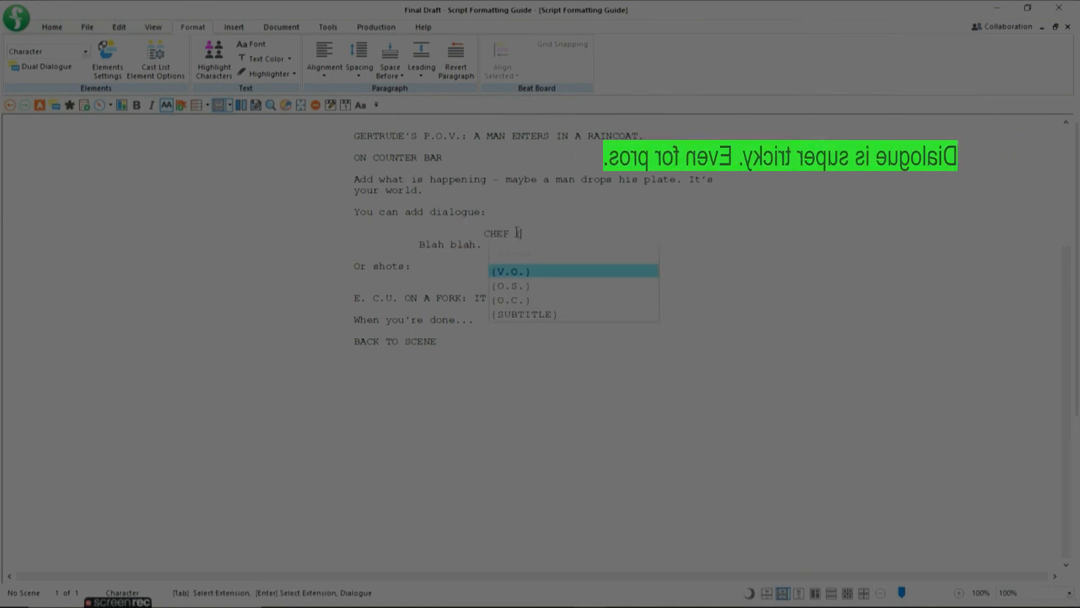
left_click(515, 302)
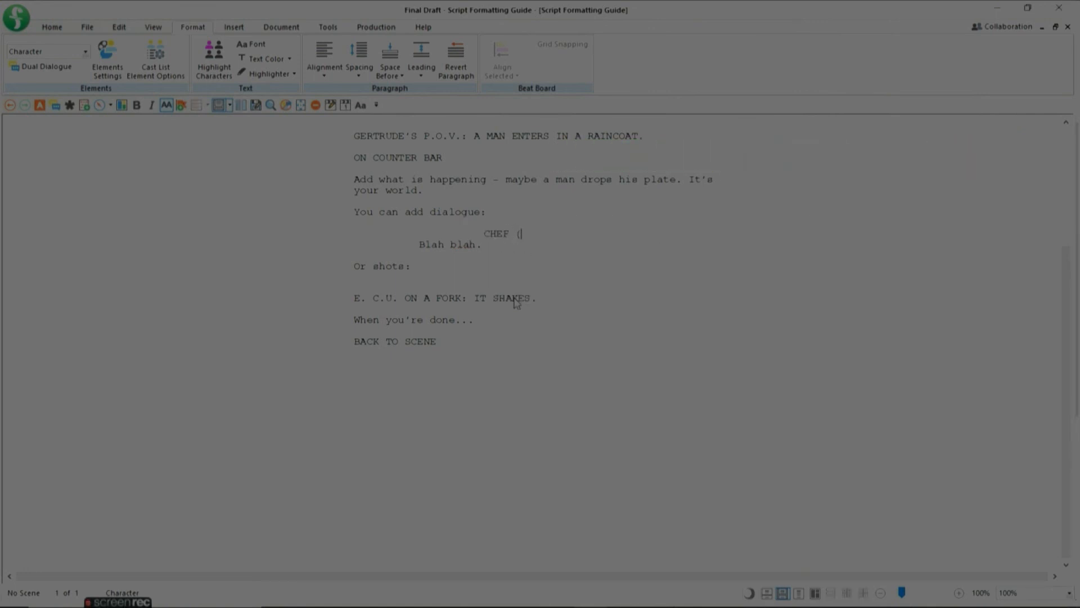
type("O.C.)")
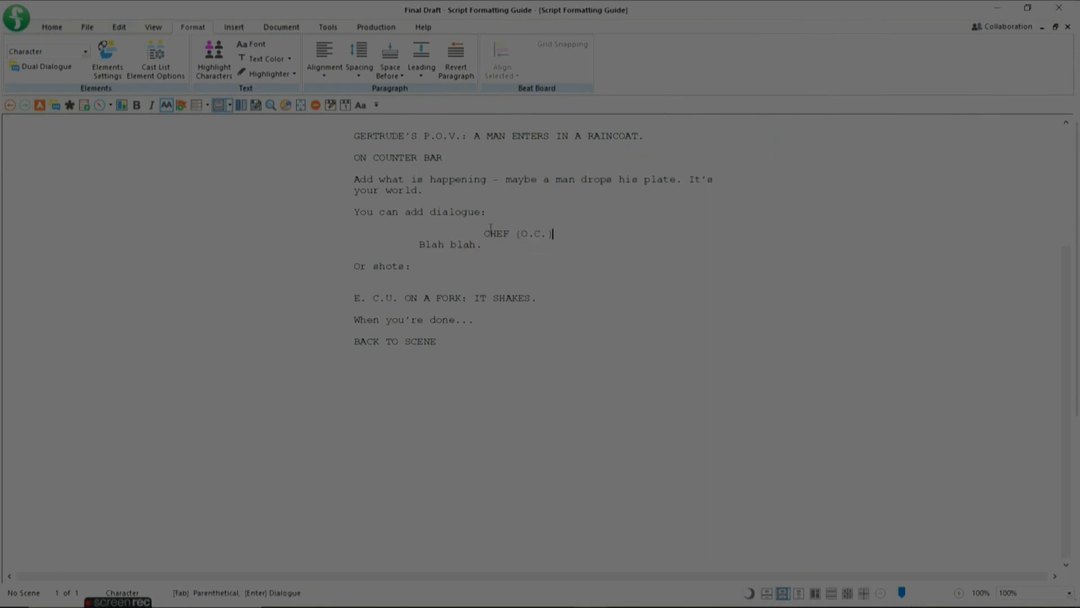
Step: Change the CHEF extension to (O.S.), then replace it with (V.O.)
left_click(542, 237)
type("S")
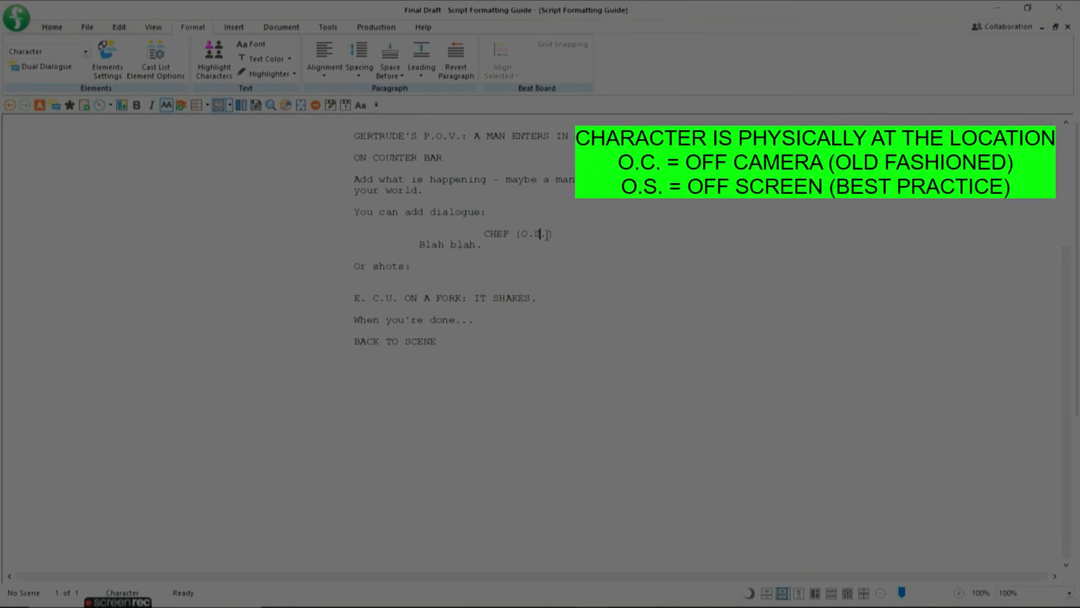
left_click_drag(546, 234, 523, 241)
type("V.O.")
left_click(541, 269)
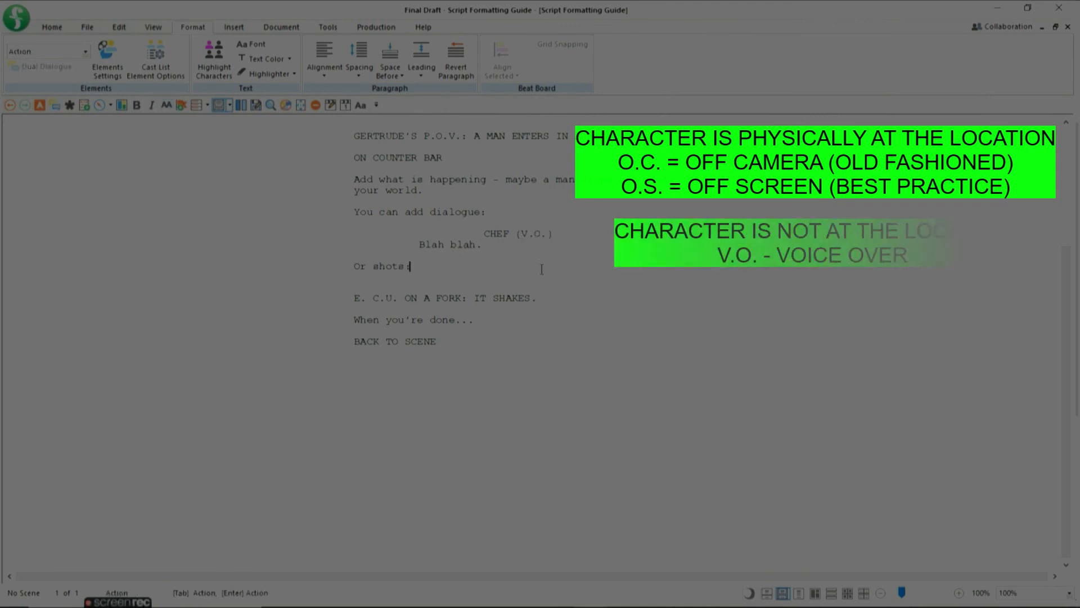
Step: Finish Gertrude's line with 'GIN IN THE RAIN!' and put an opening quotation mark before SINGIN
left_click(521, 336)
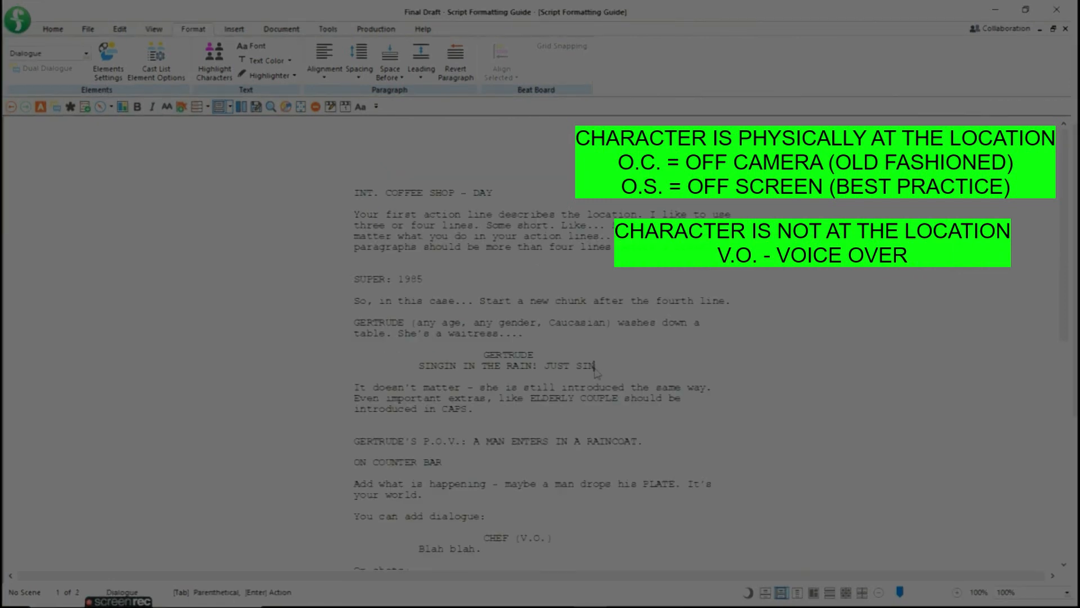
type("GIN IN THE R")
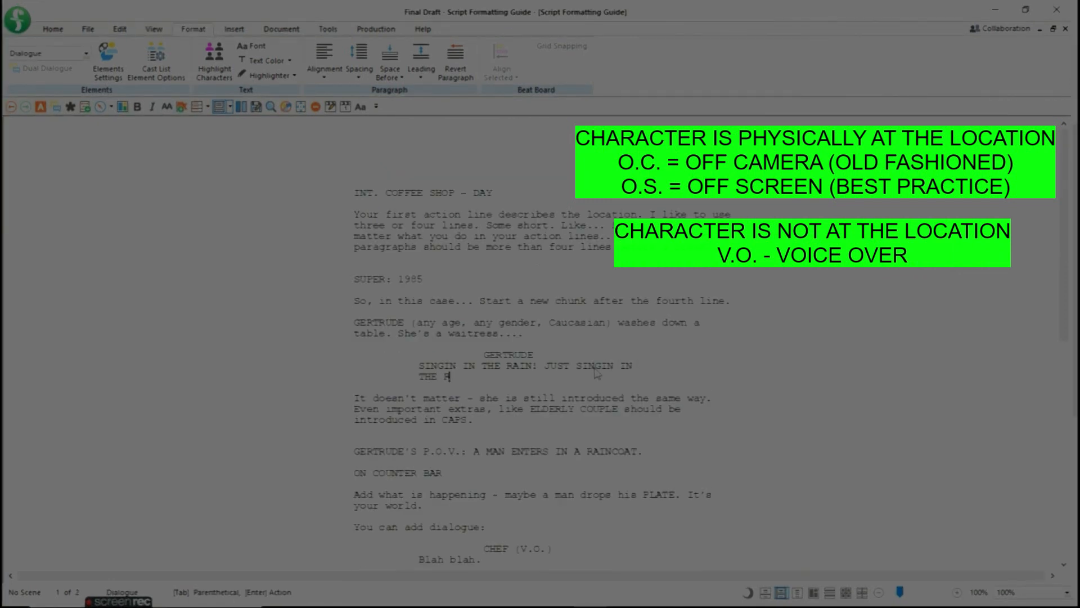
type("AIN!")
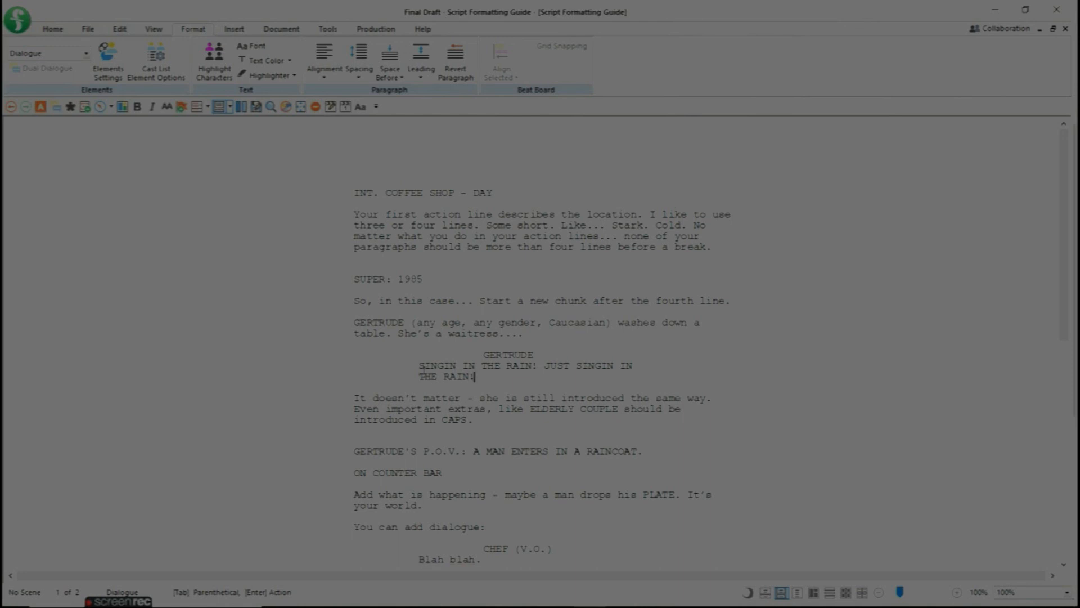
left_click(421, 370)
type("\"")
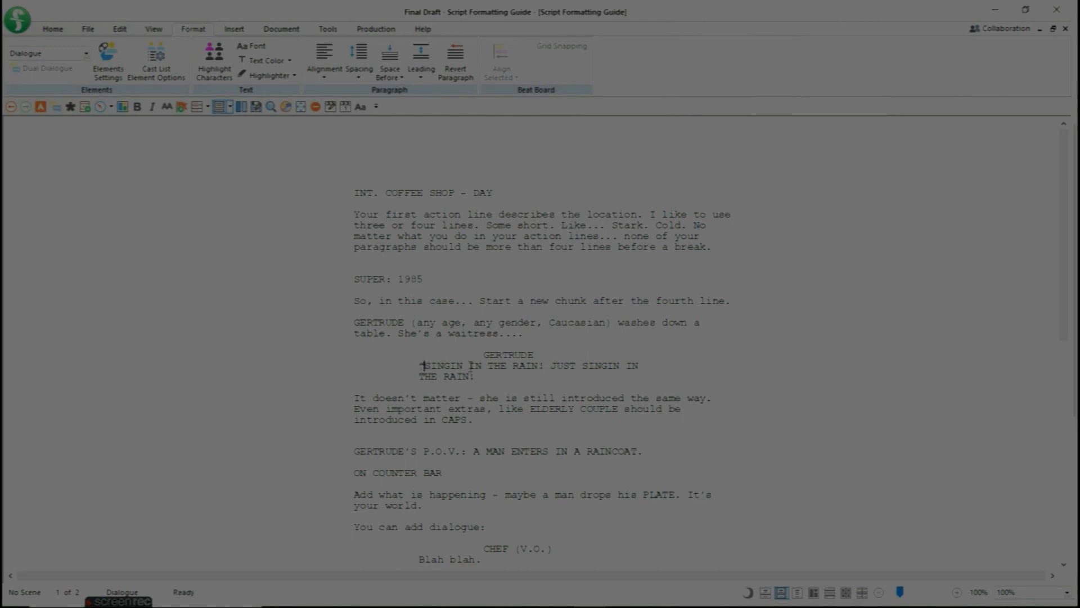
left_click(486, 378)
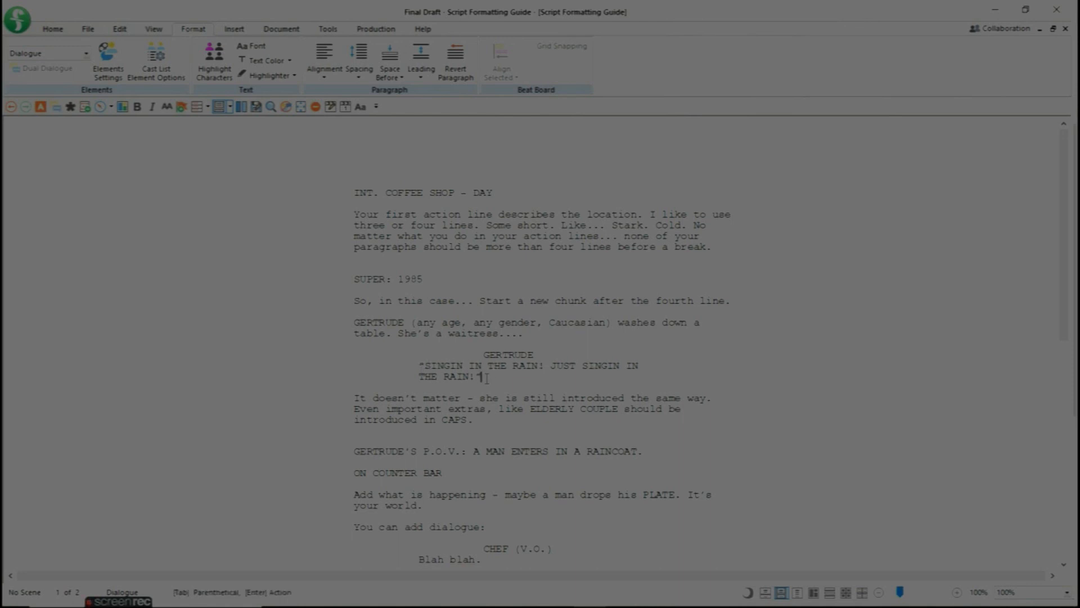
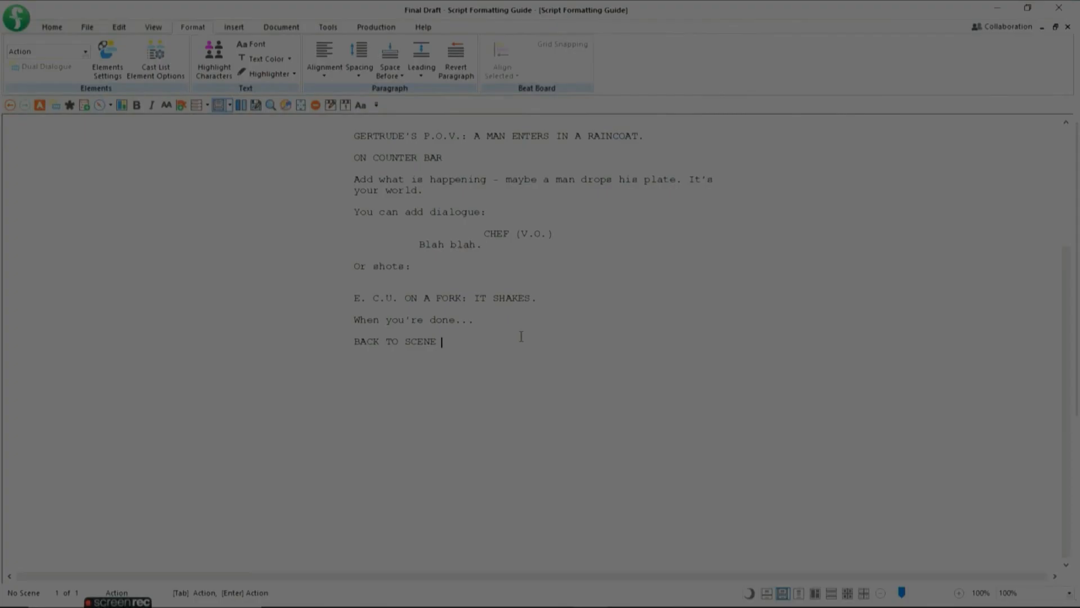
Step: Start a transition line below BACK TO SCENE, trying FLASHBACK TO: before erasing it
key("Return")
key("Tab")
key("Tab")
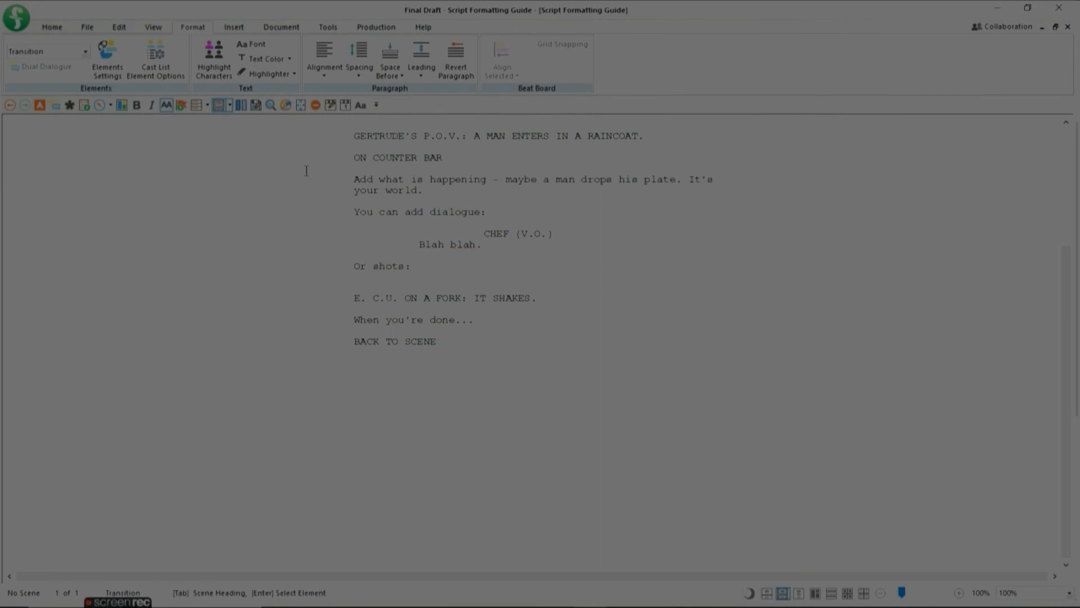
type("FLAS")
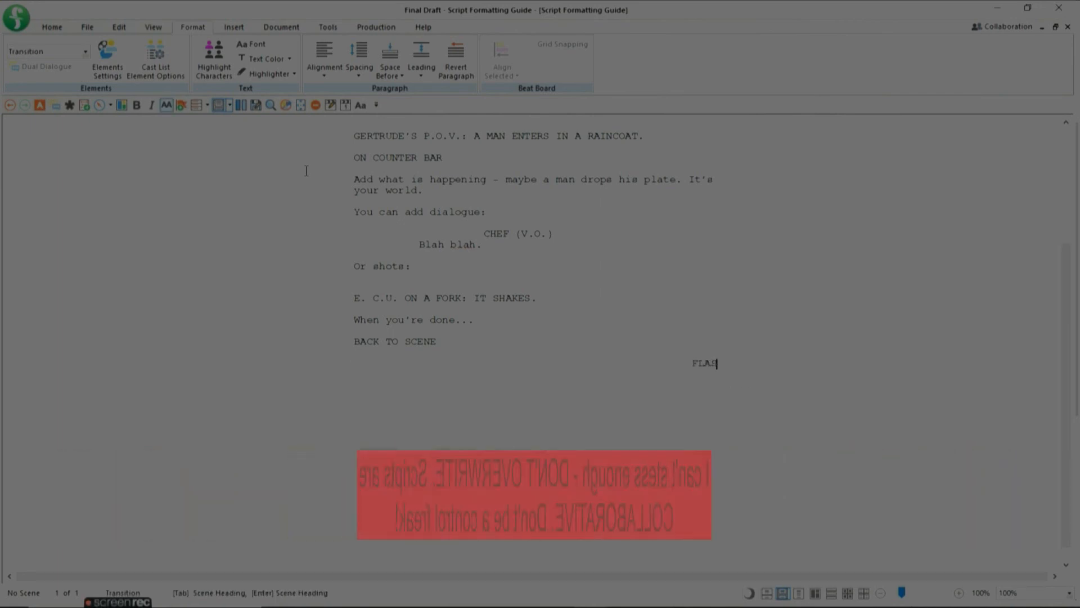
type("HBACK ")
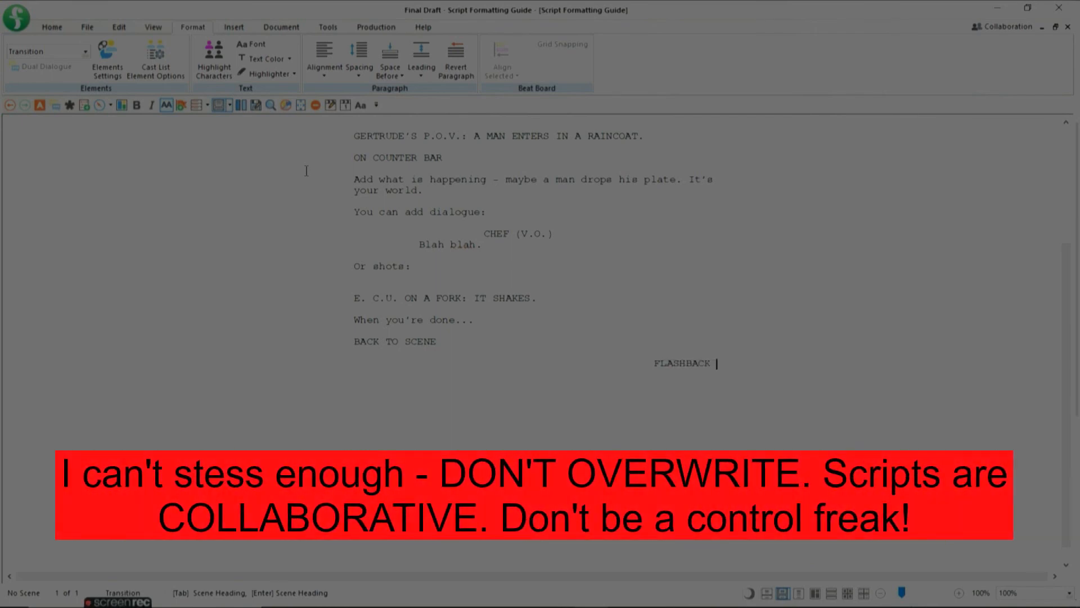
type("TO:")
key("BackSpace")
key("BackSpace")
key("BackSpace")
key("BackSpace")
key("BackSpace")
key("BackSpace")
key("BackSpace")
key("BackSpace")
key("BackSpace")
key("BackSpace")
key("BackSpace")
key("BackSpace")
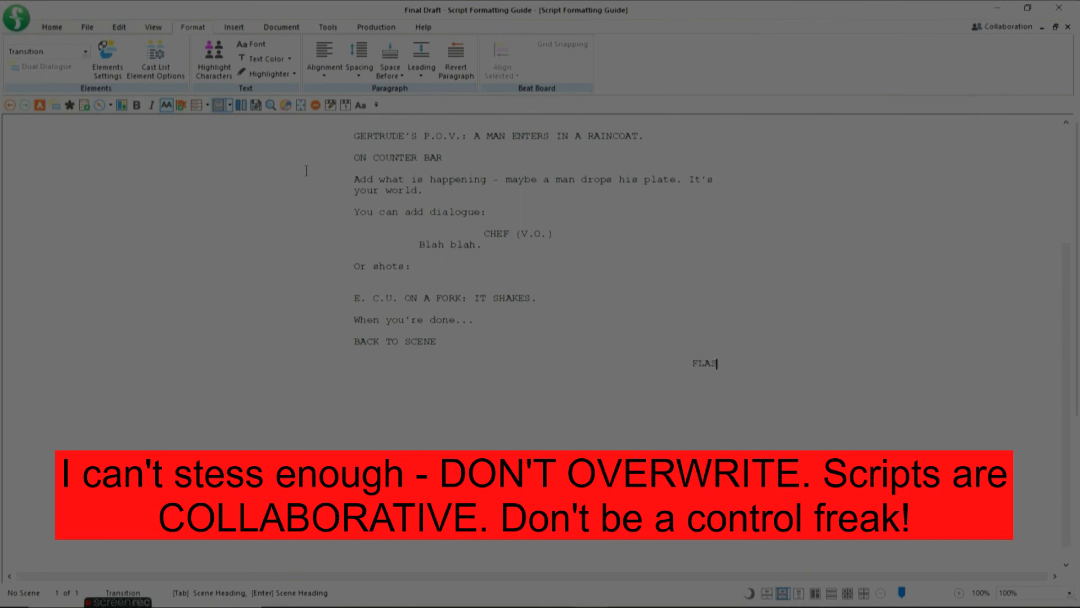
key("BackSpace")
Step: Turn the MATCH CUT TO: suggestion into MATCH DISSOLVE TO:
type("MATCH")
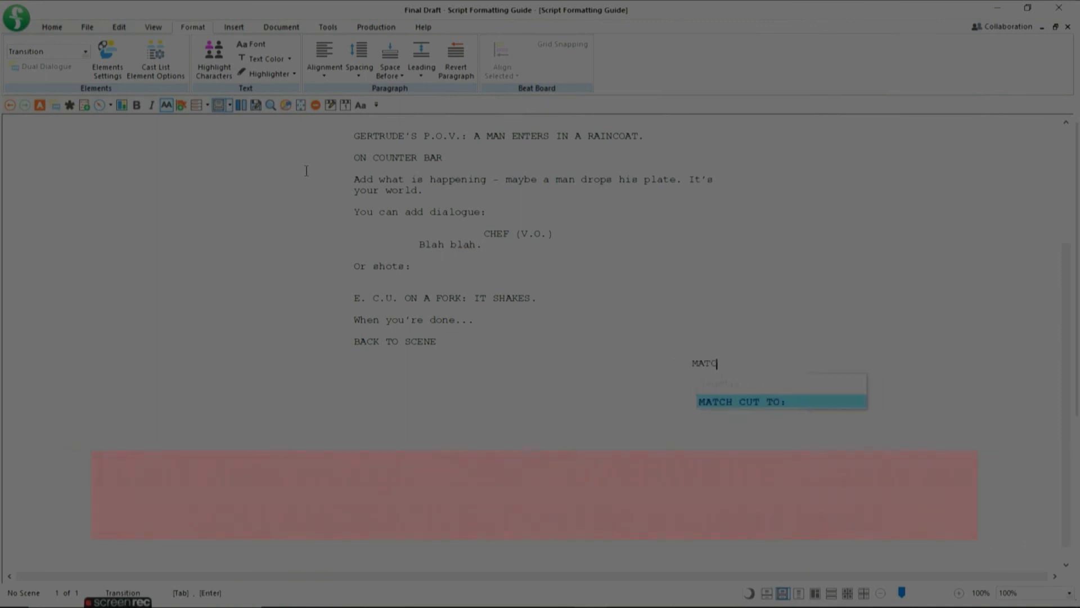
key("Return")
key("BackSpace")
key("BackSpace")
key("BackSpace")
key("BackSpace")
key("BackSpace")
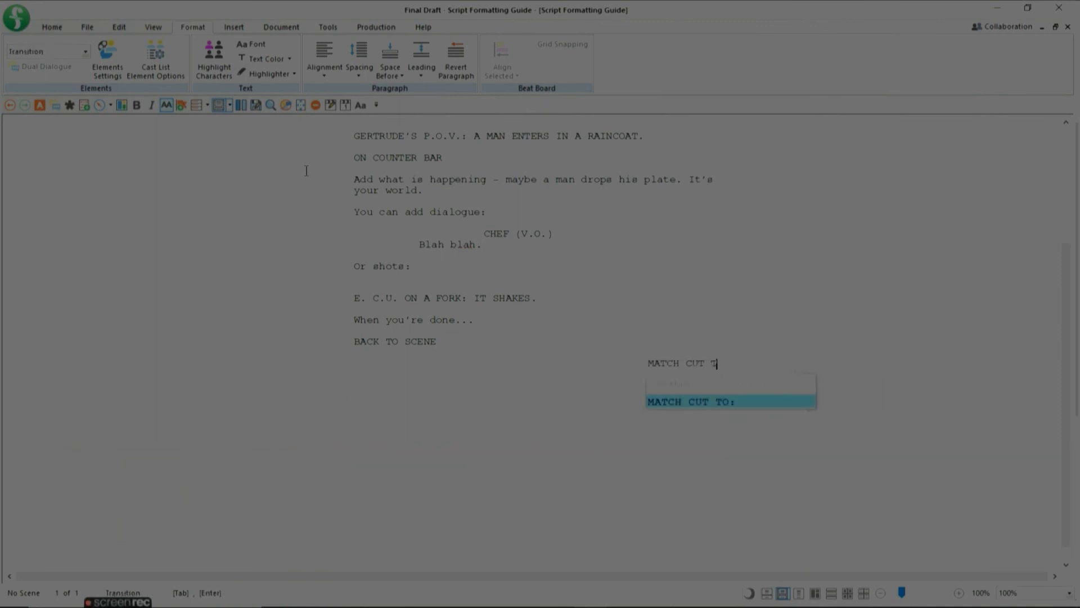
key("BackSpace")
key("BackSpace")
type("DISSO")
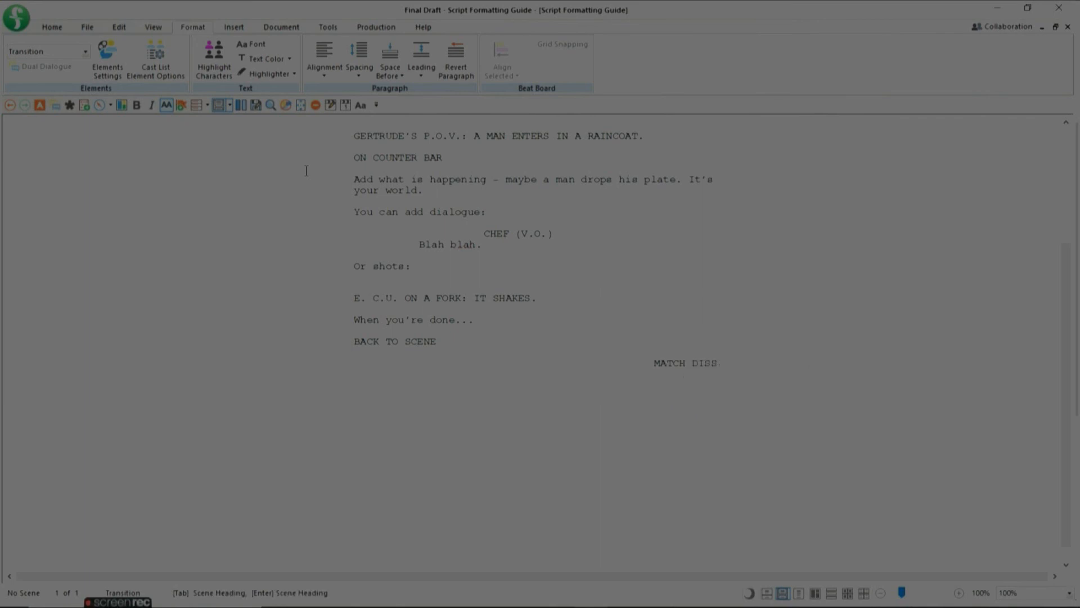
type("LVE TO:")
Step: Erase the transition text and scroll through the list of suggested standard transitions
key("BackSpace")
key("BackSpace")
key("BackSpace")
key("BackSpace")
key("BackSpace")
key("BackSpace")
key("BackSpace")
key("BackSpace")
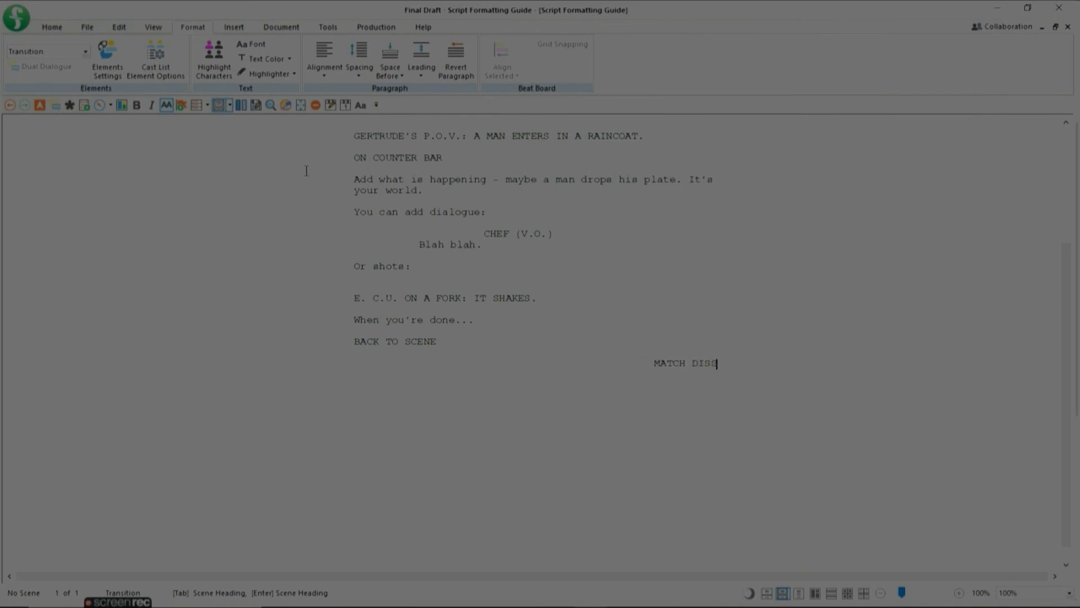
key("BackSpace")
key("BackSpace")
key("BackSpace")
key("BackSpace")
key("BackSpace")
key("BackSpace")
key("BackSpace")
key("BackSpace")
key("BackSpace")
key("BackSpace")
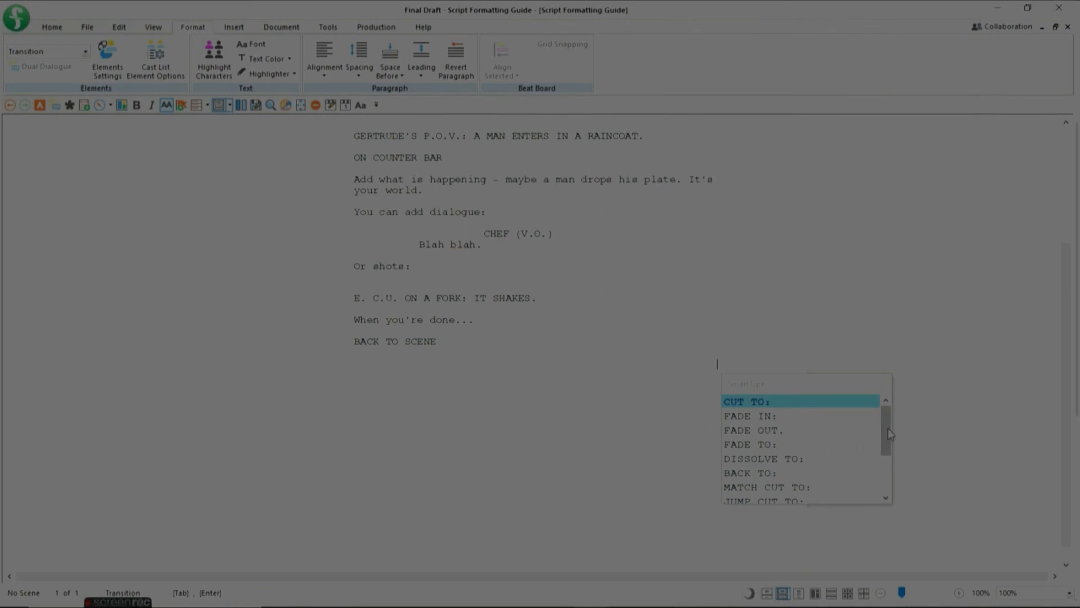
left_click_drag(887, 430, 886, 470)
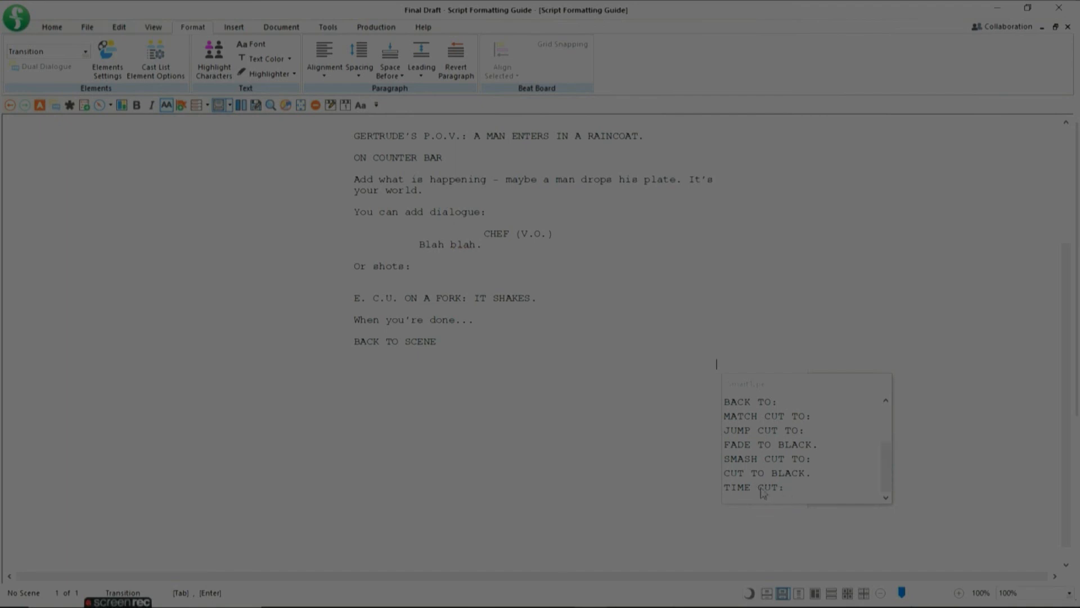
left_click_drag(886, 479, 888, 440)
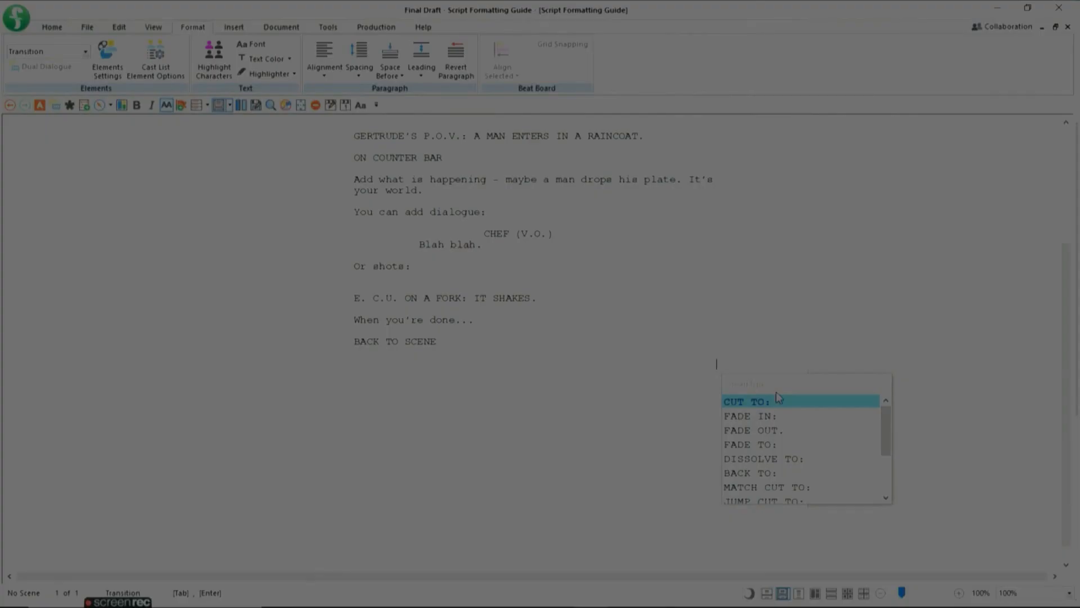
Step: Enter FLASHBACK TO: as the transition, bold it, and open a new scene heading line
key("Escape")
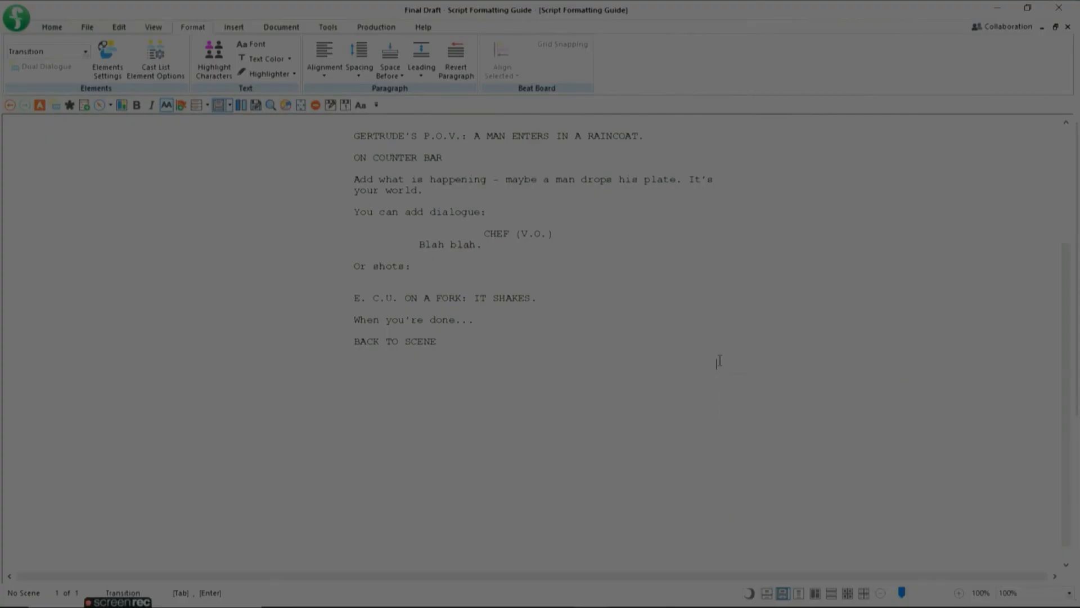
type("FLASHBACK")
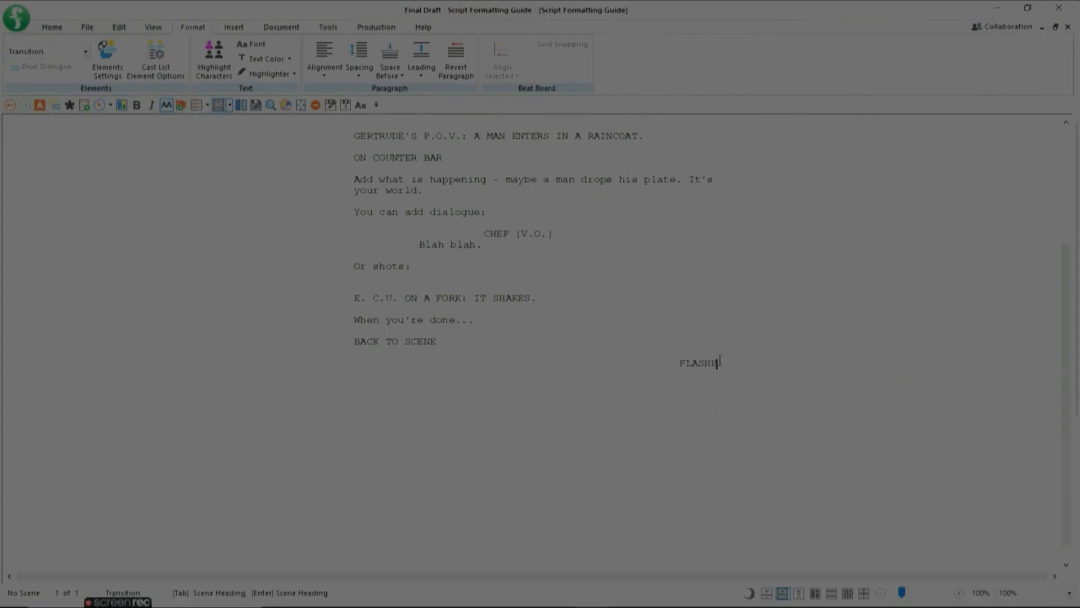
type(" TO:")
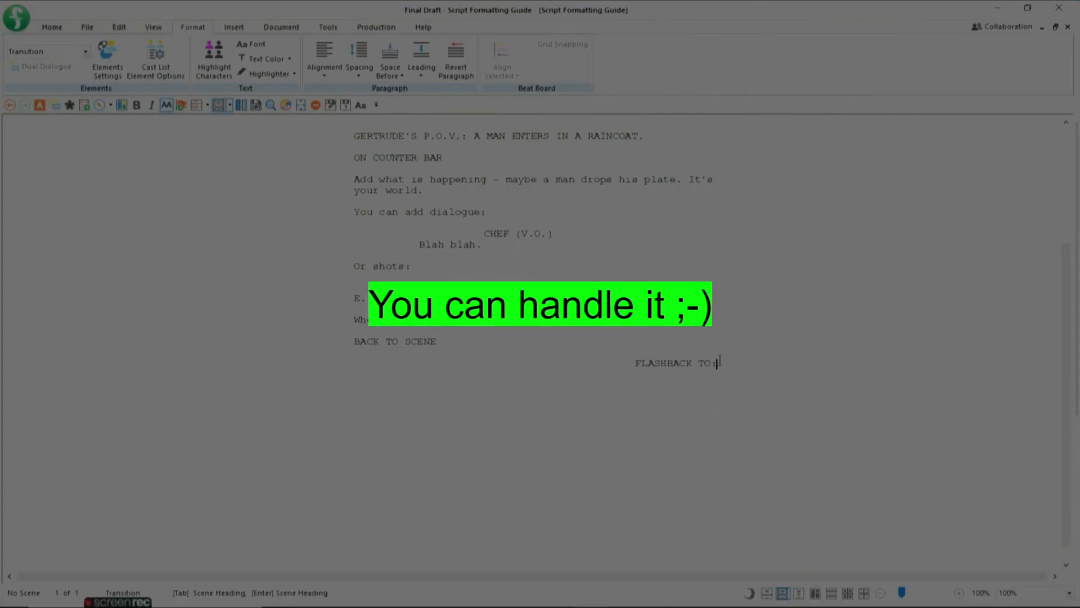
left_click_drag(635, 363, 717, 366)
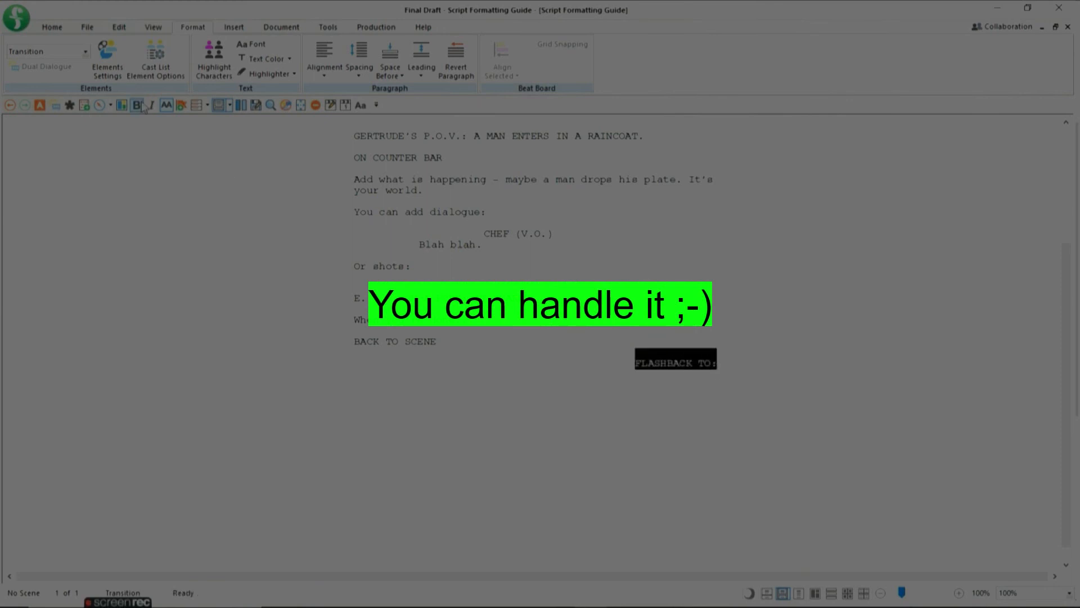
key("ctrl+b")
left_click(591, 336)
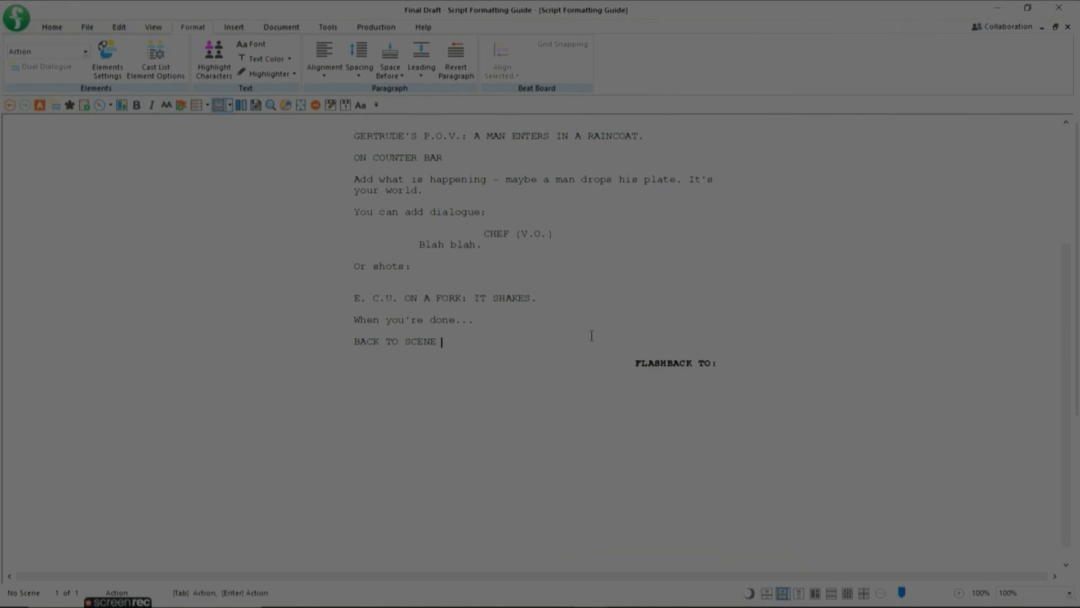
left_click(726, 365)
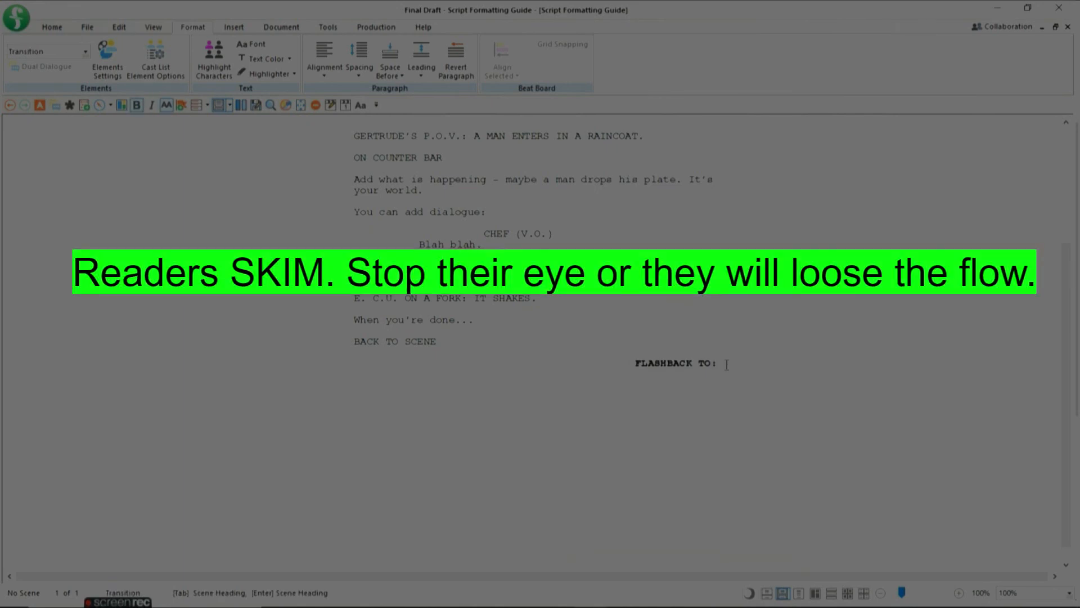
key("Return")
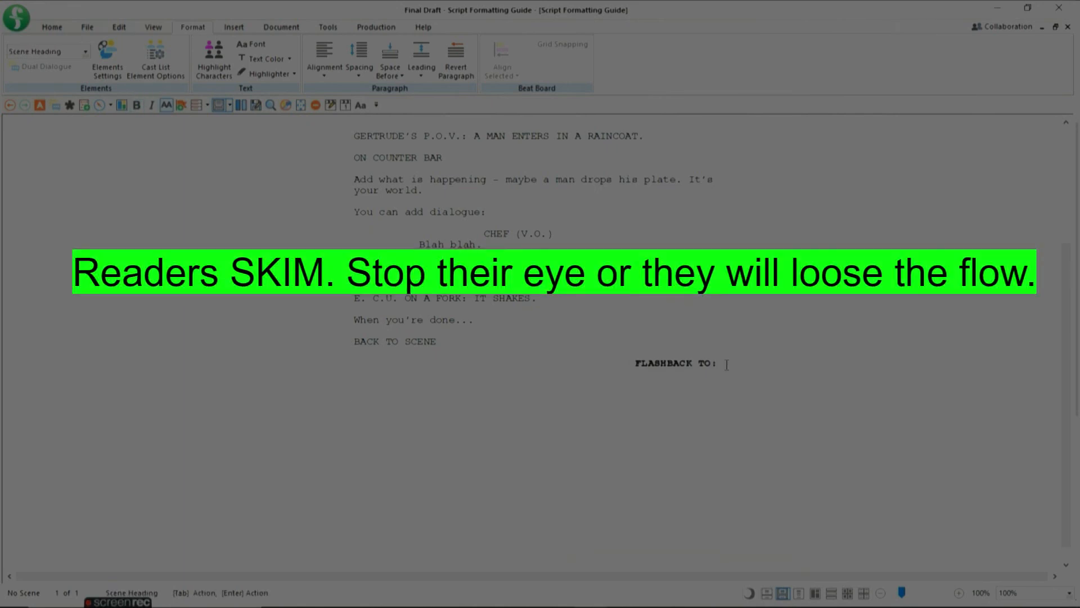
Step: Type INT. BARB'S APARTMENT - NIGHT - FLASHBACK and bold only the word FLASHBACK
type("INT. BA")
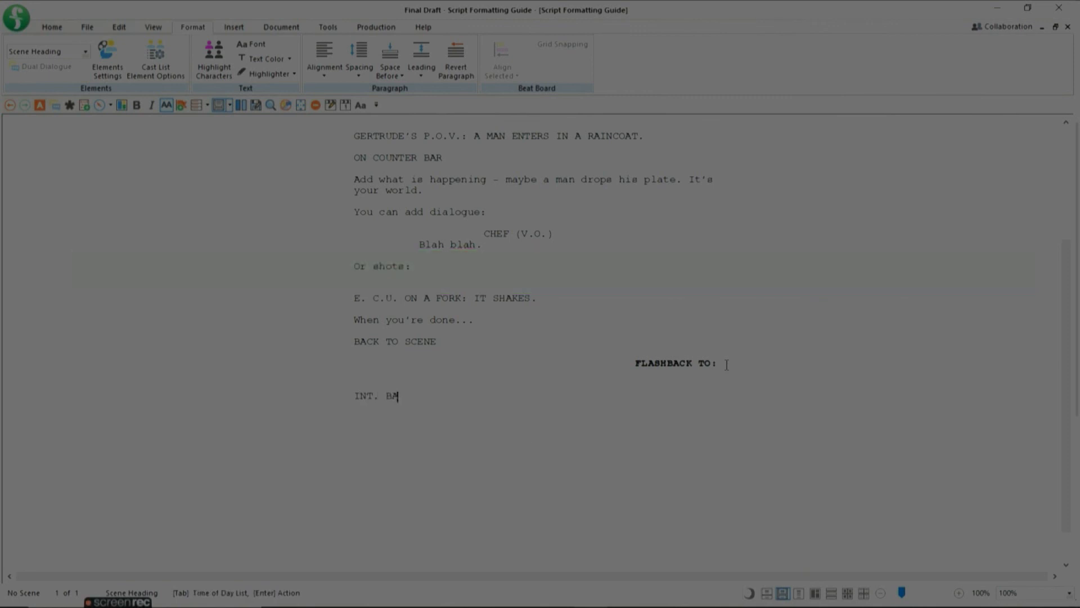
type("RB'S APARTMENT - NIGH")
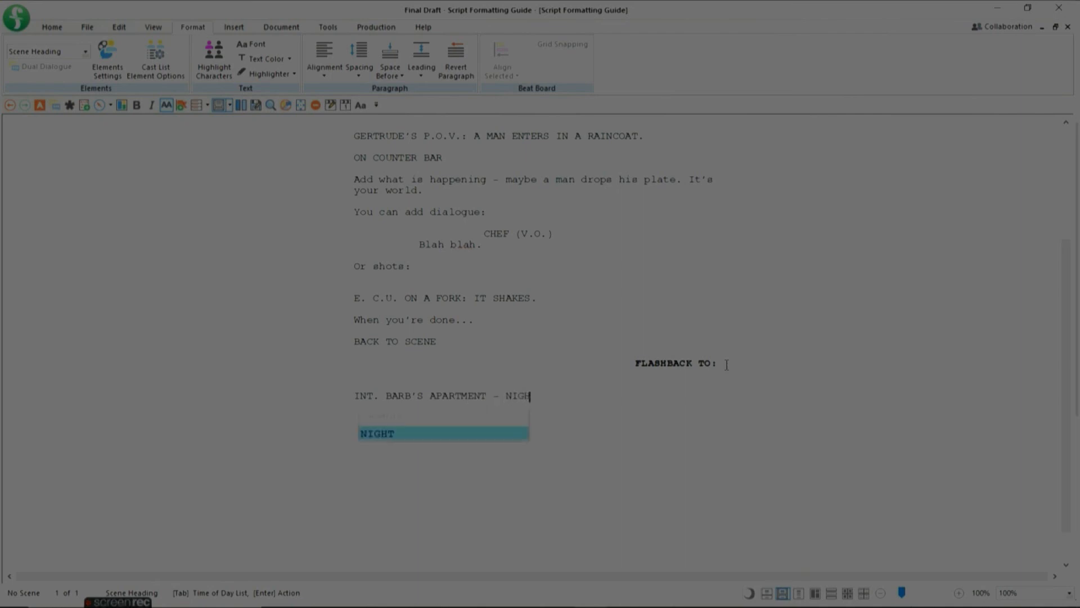
type("T - FLASHB")
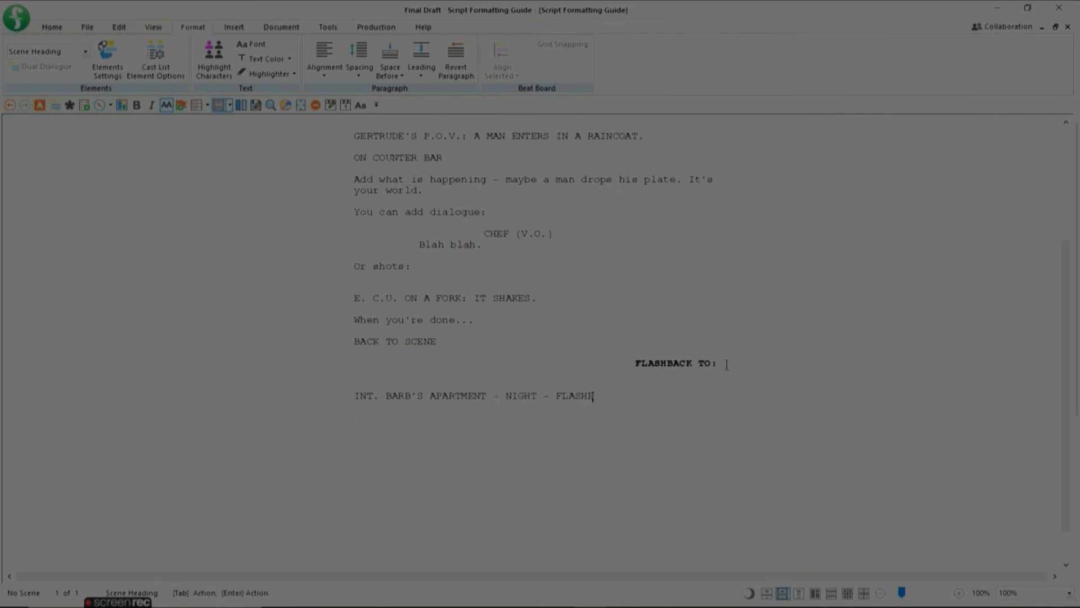
type("ACK")
double_click(581, 397)
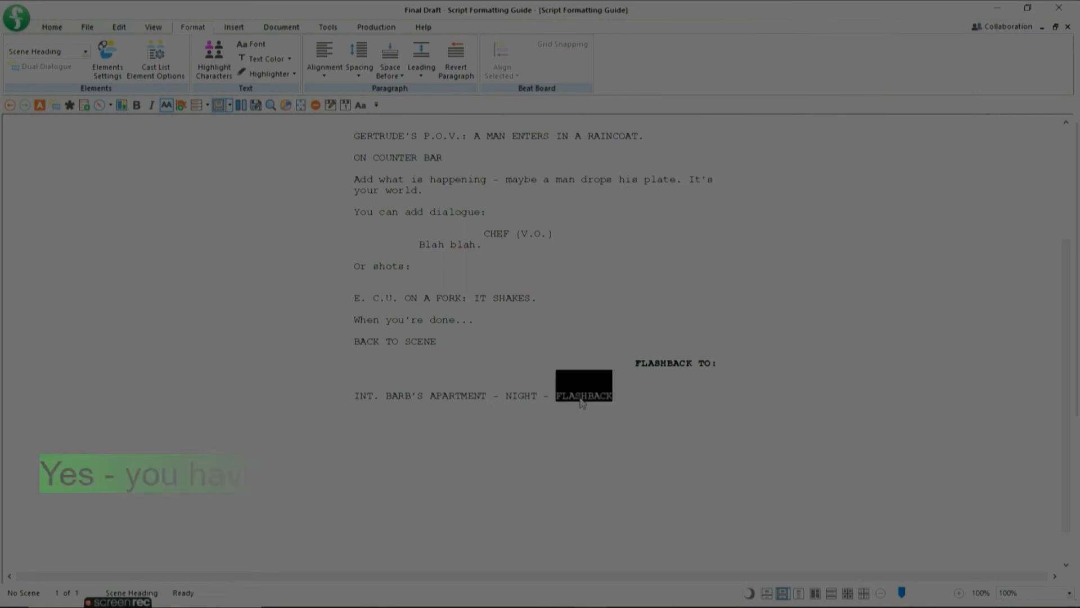
left_click(151, 105)
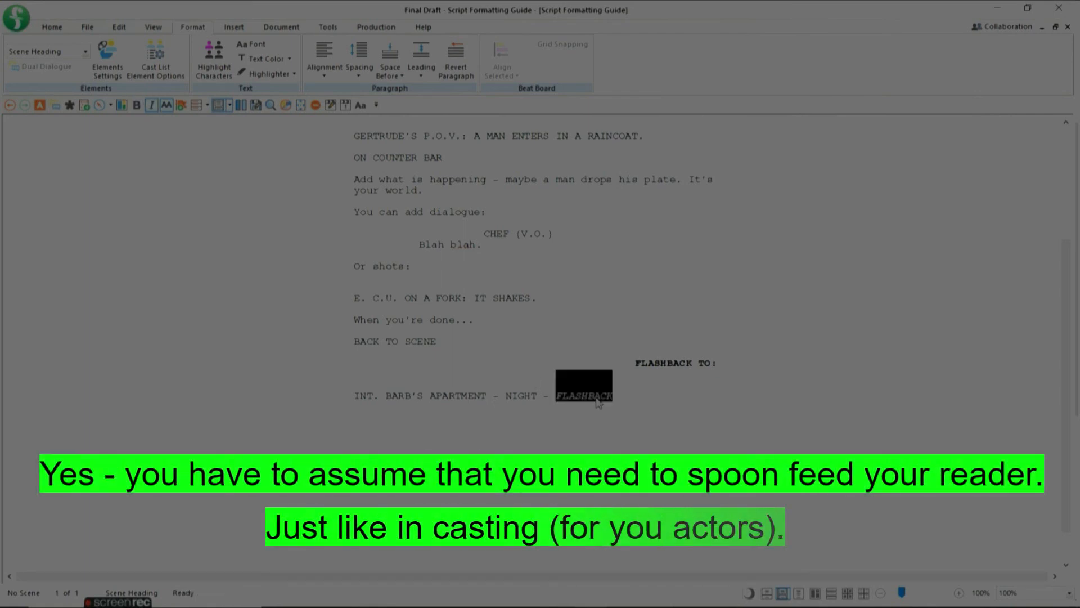
left_click(151, 105)
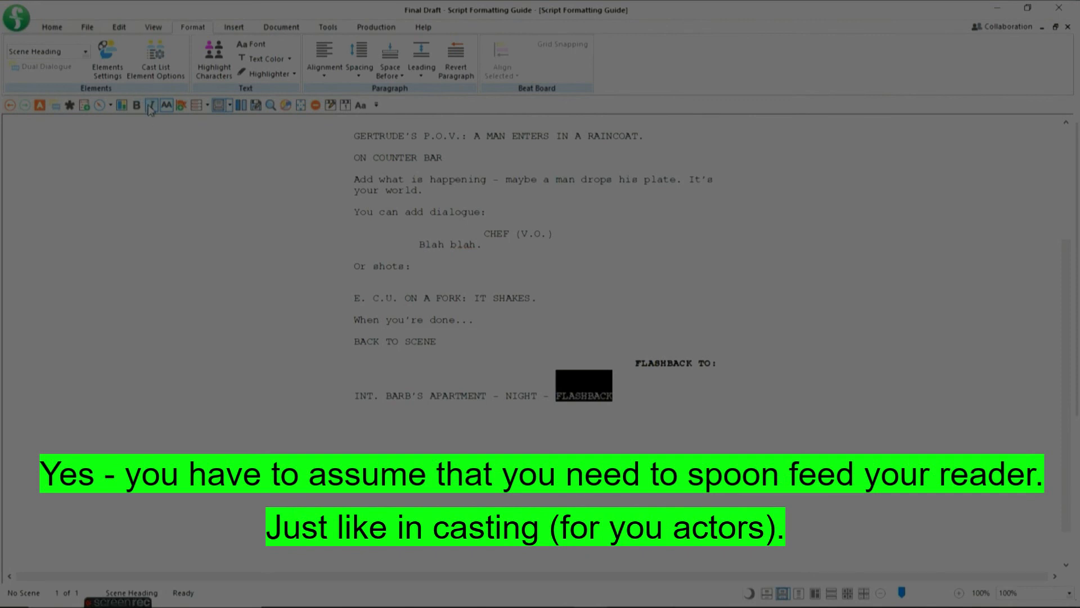
left_click(137, 106)
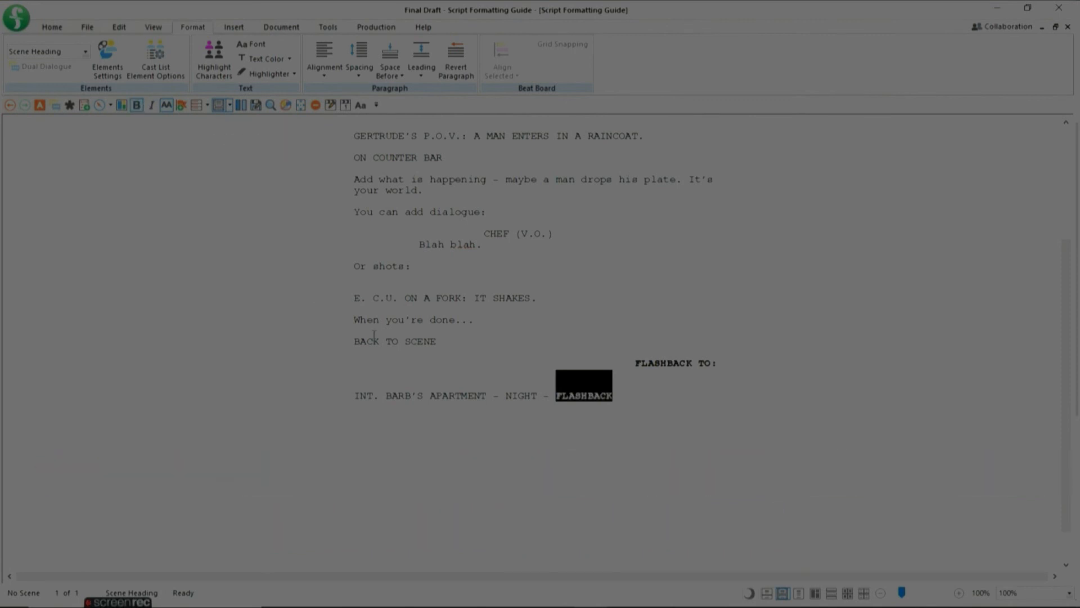
left_click(559, 430)
key("Return")
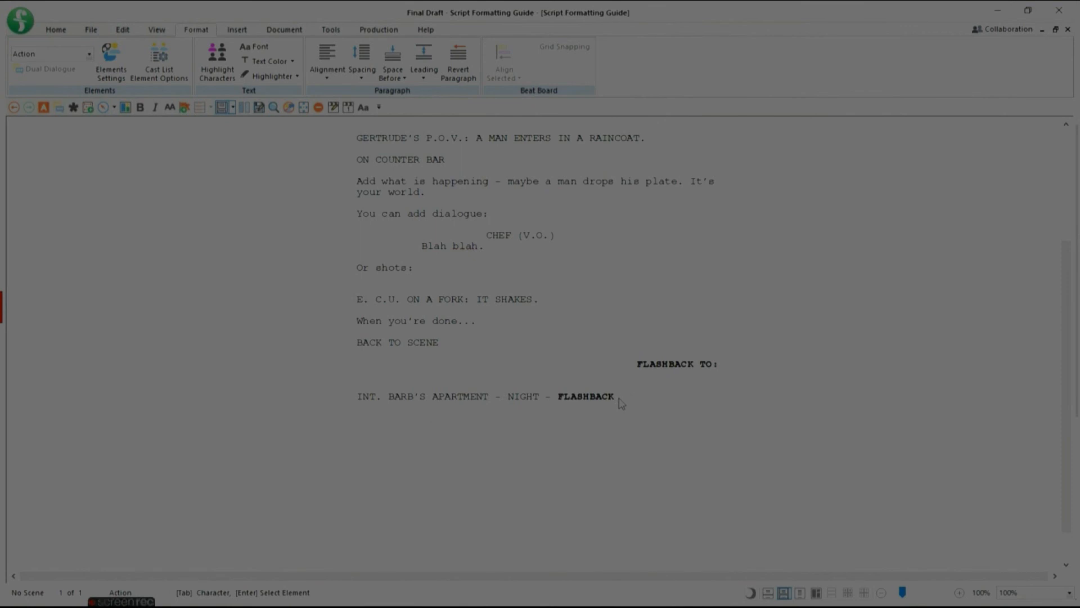
Step: Replace a trial BEGIN FLASHBACK line with action lines 'Scene....' and 'More scene... etc...'
key("Return")
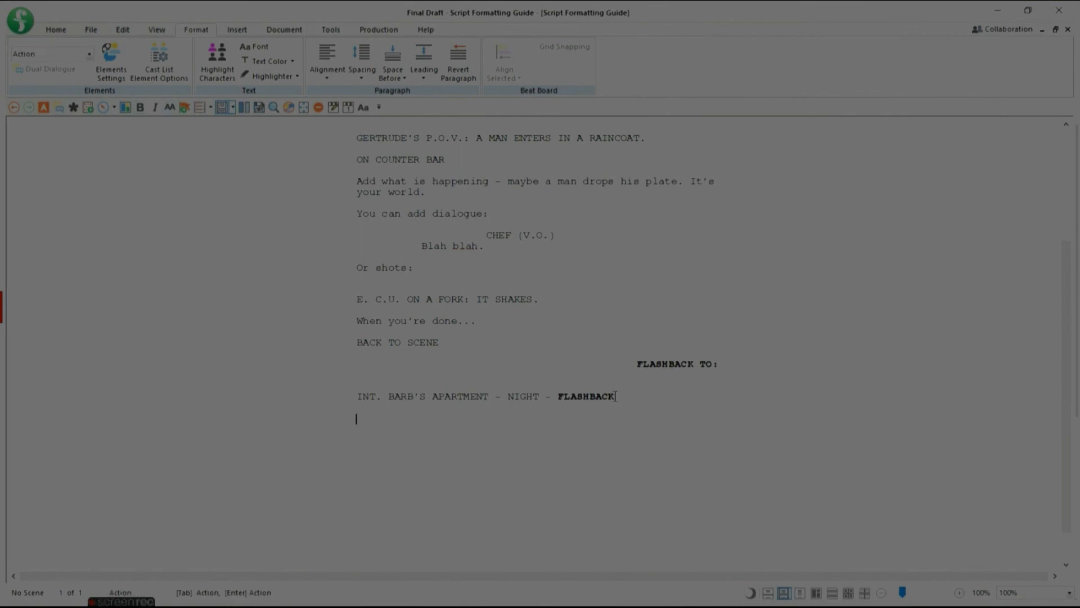
type("BEGIN FLASHBACK")
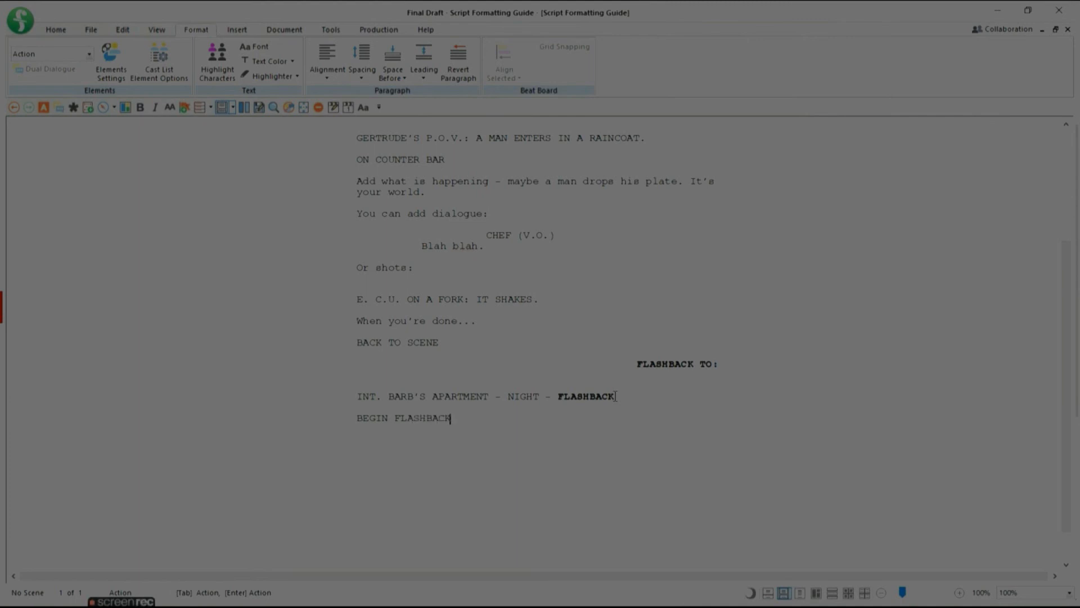
key("Return")
key("BackSpace")
left_click_drag(351, 419, 473, 415)
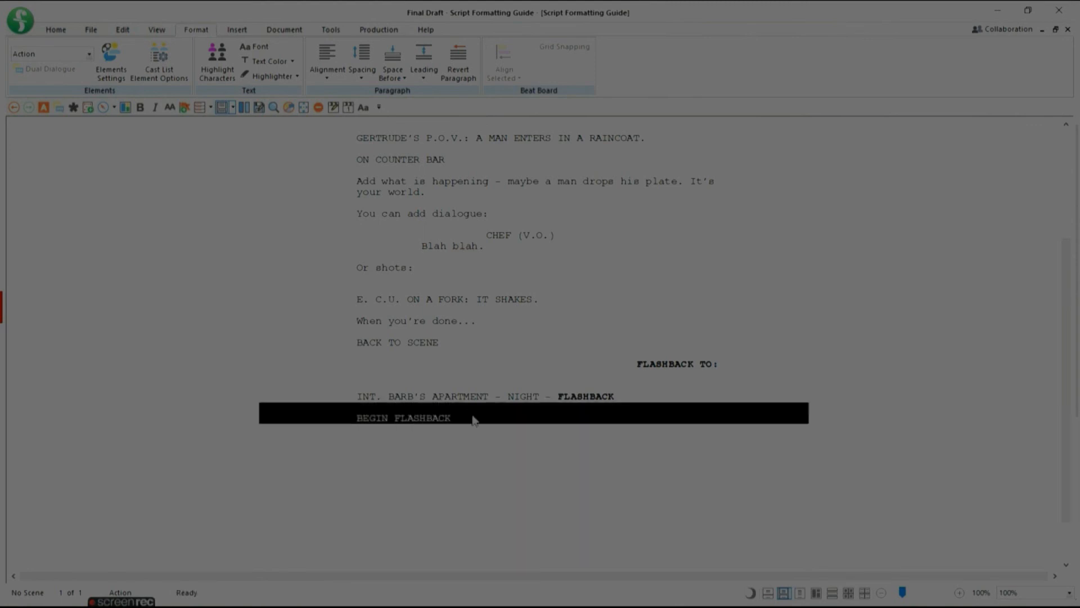
key("BackSpace")
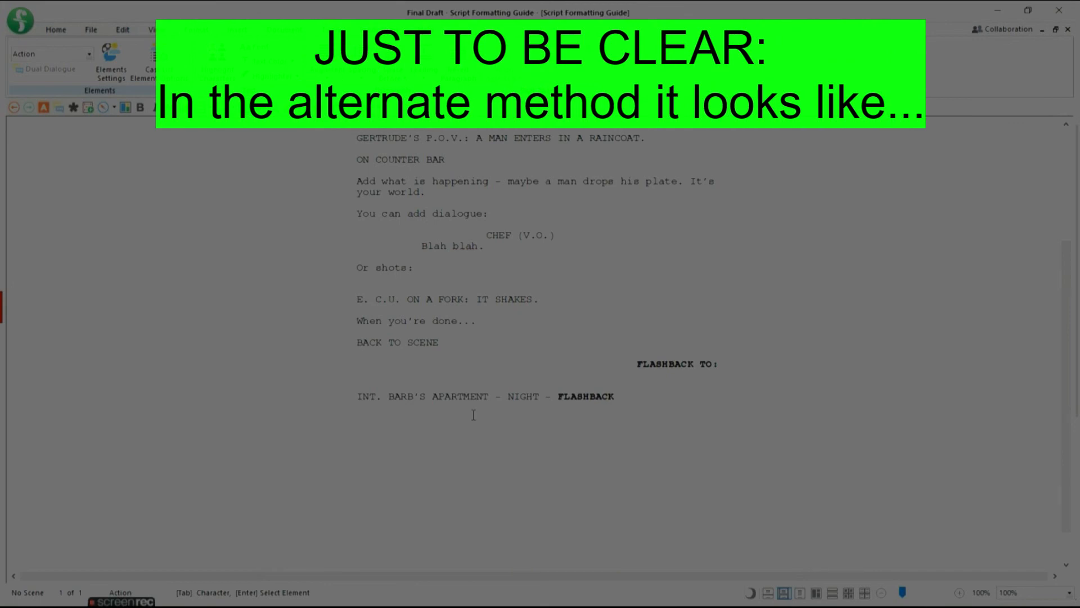
type("Scene.")
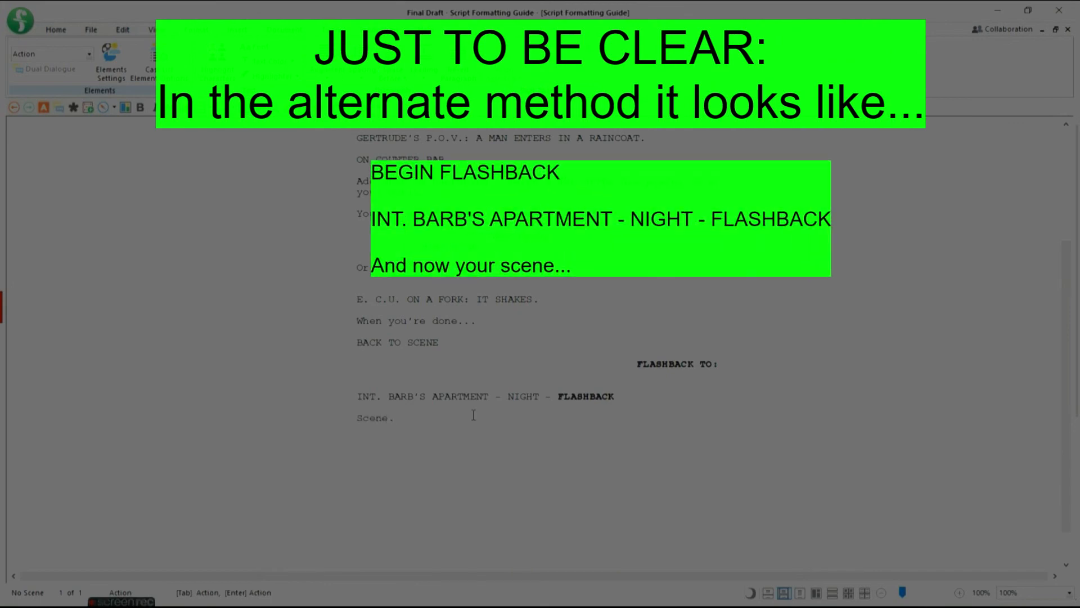
type("...")
key("Return")
type("More scene...")
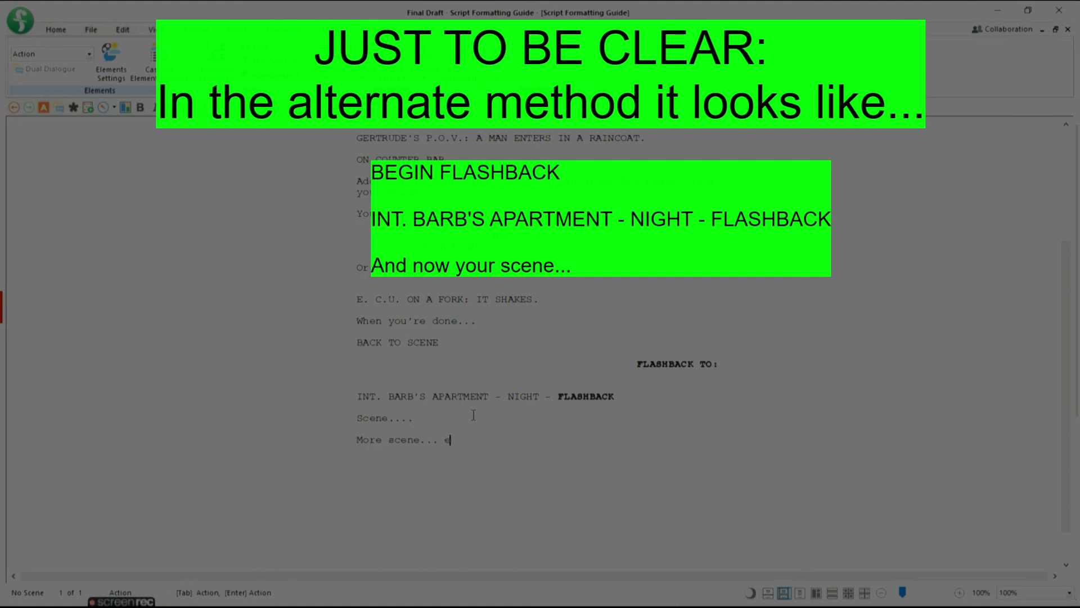
type(" etc...")
Step: Add a closing END FLASHBACK line below the placeholder scene text
key("Return")
type("END ")
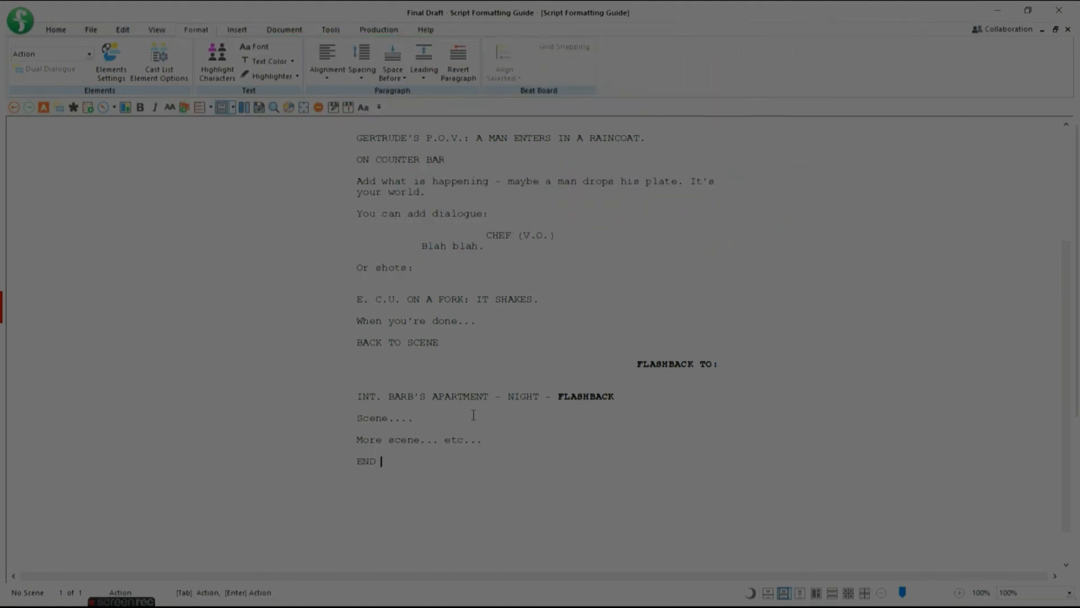
type("FLASHBACK")
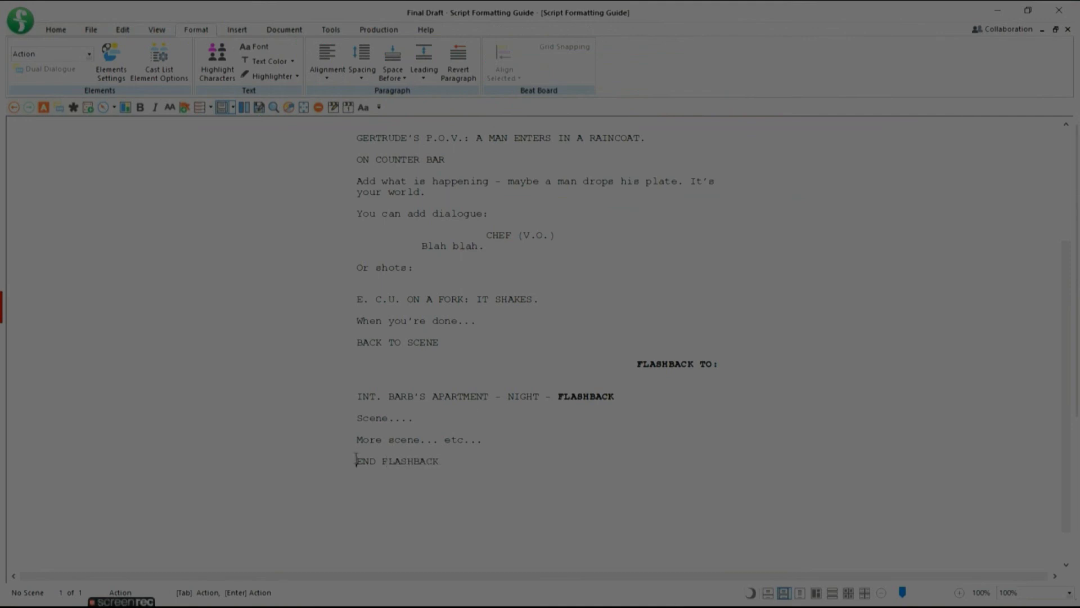
left_click_drag(355, 460, 441, 459)
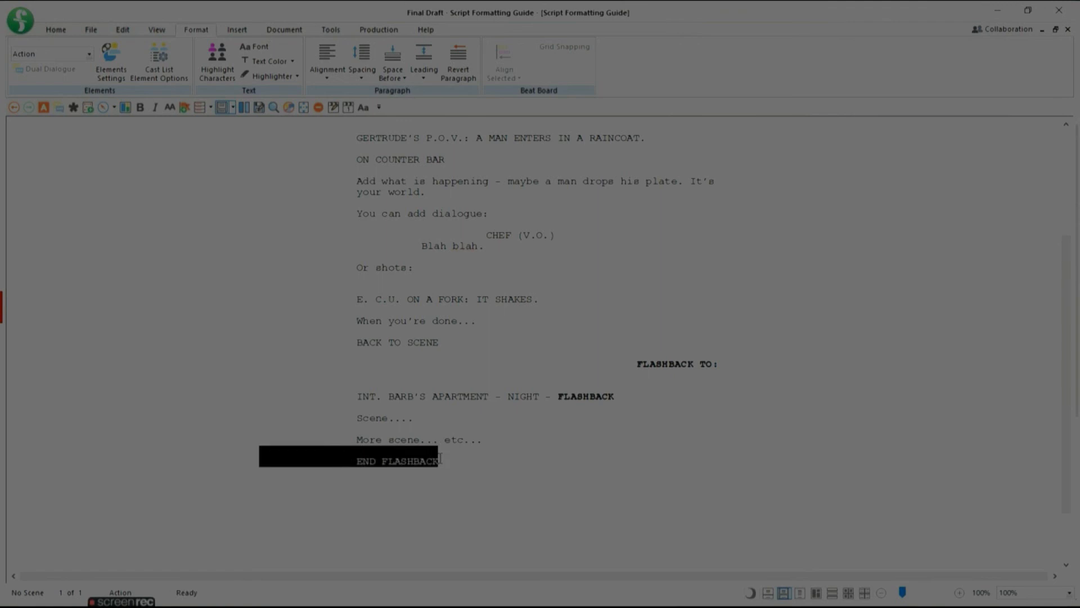
left_click(441, 461)
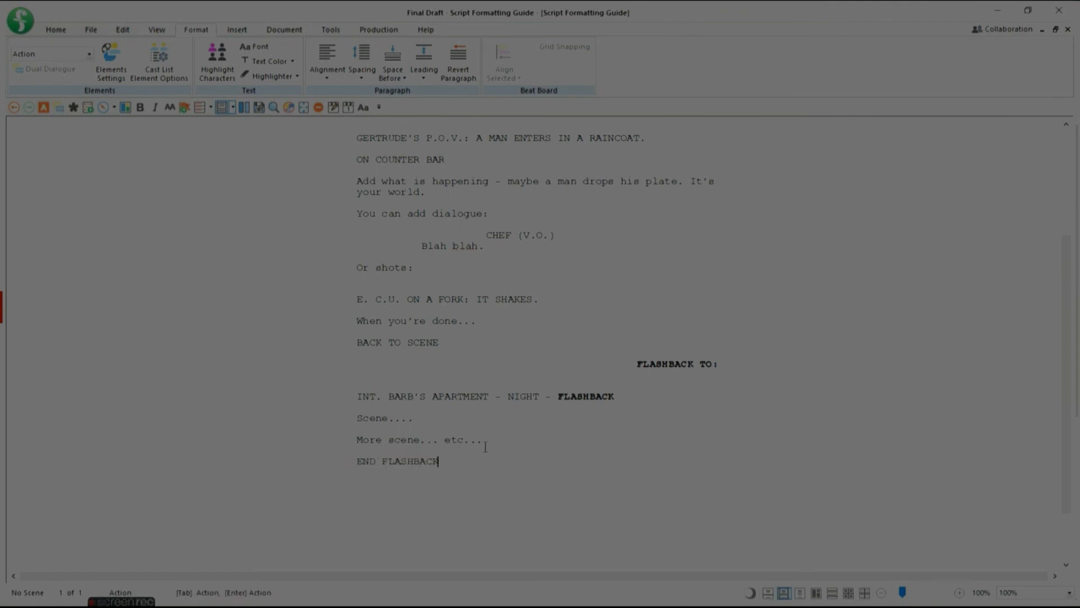
Step: Add the heading EXT. BARB'S APARTMENT - NIGHT - FLASHBACK with FLASHBACK in bold
key("Return")
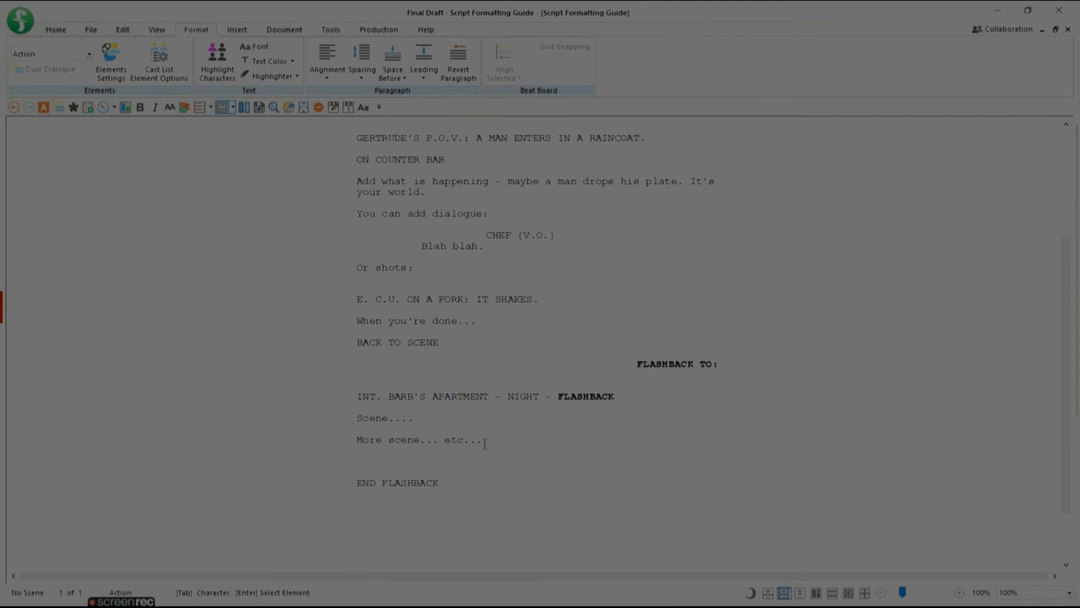
type("EXT. ")
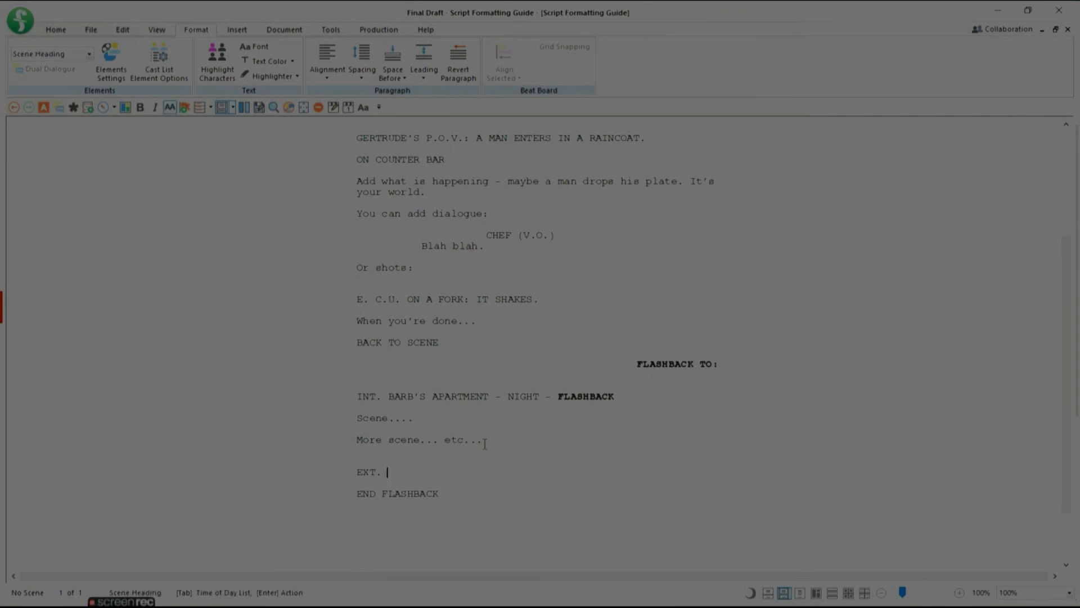
type("EARB'S APARTMENT - NIGHT")
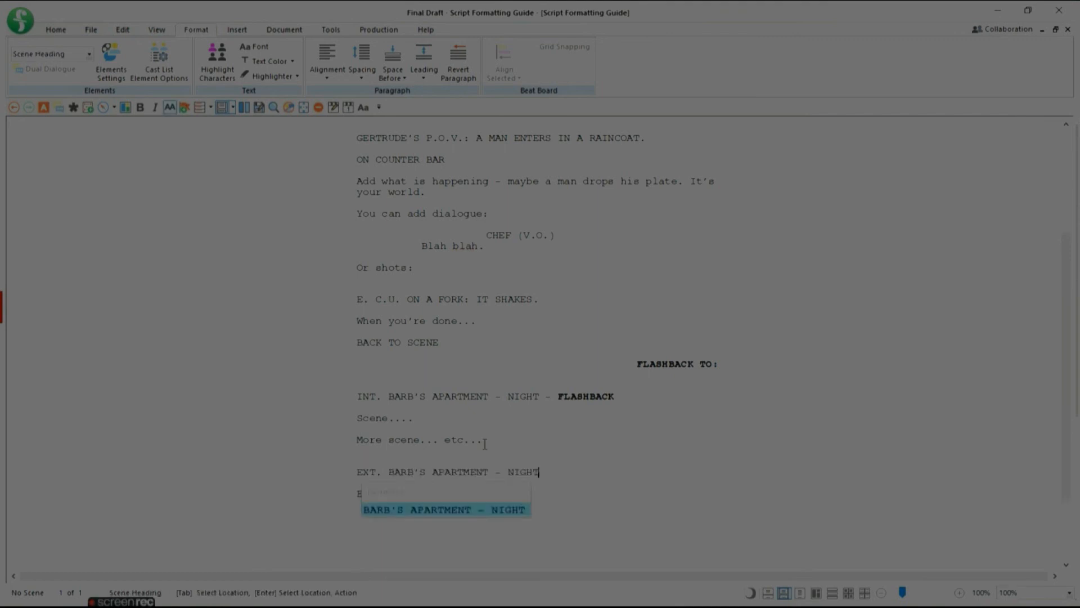
type(" - FLA")
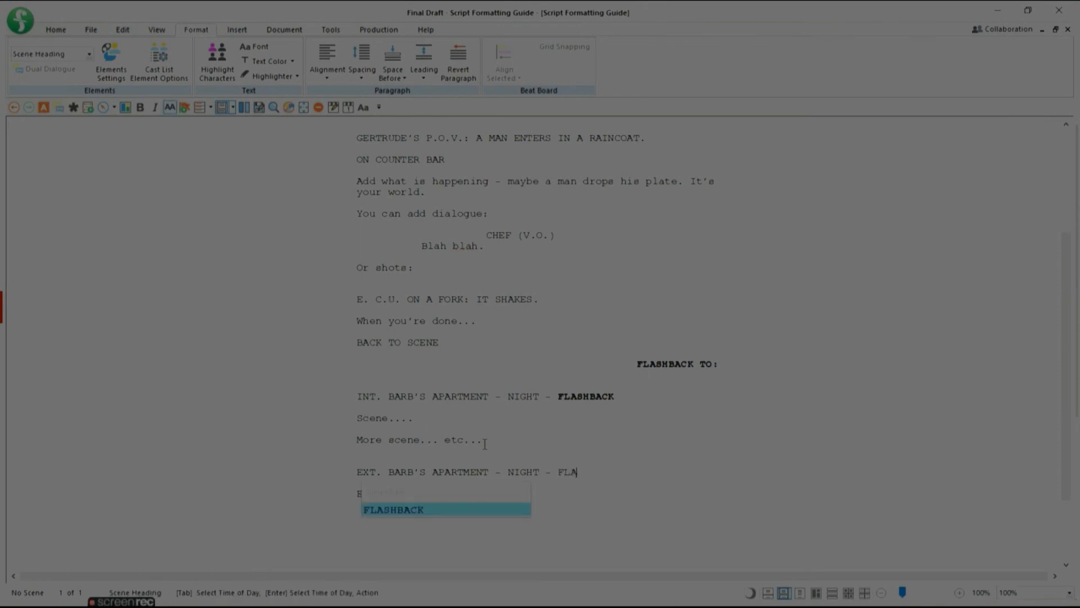
key("Return")
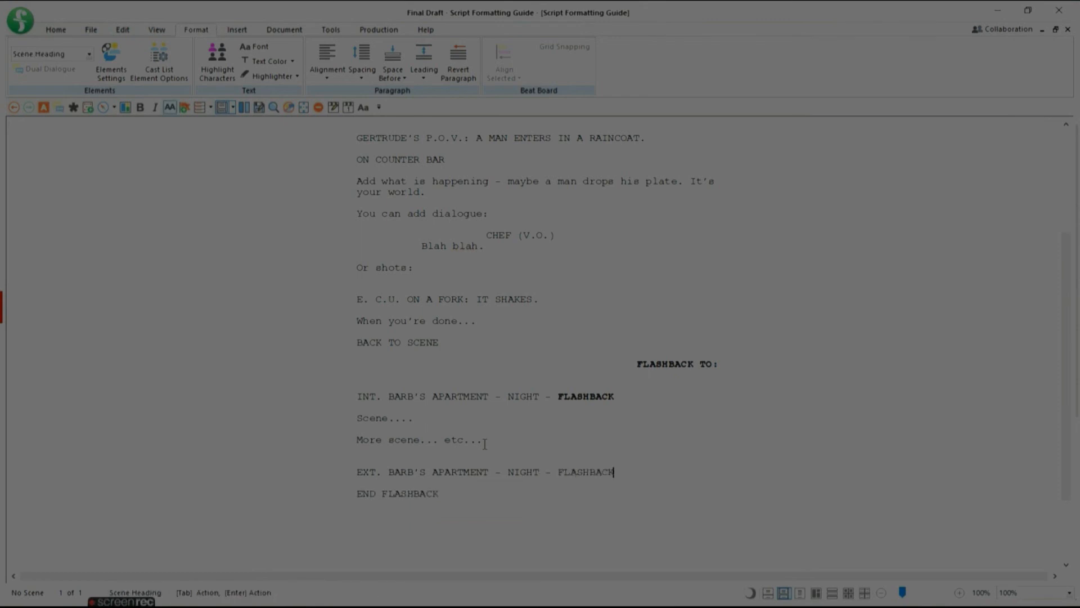
left_click_drag(560, 470, 616, 473)
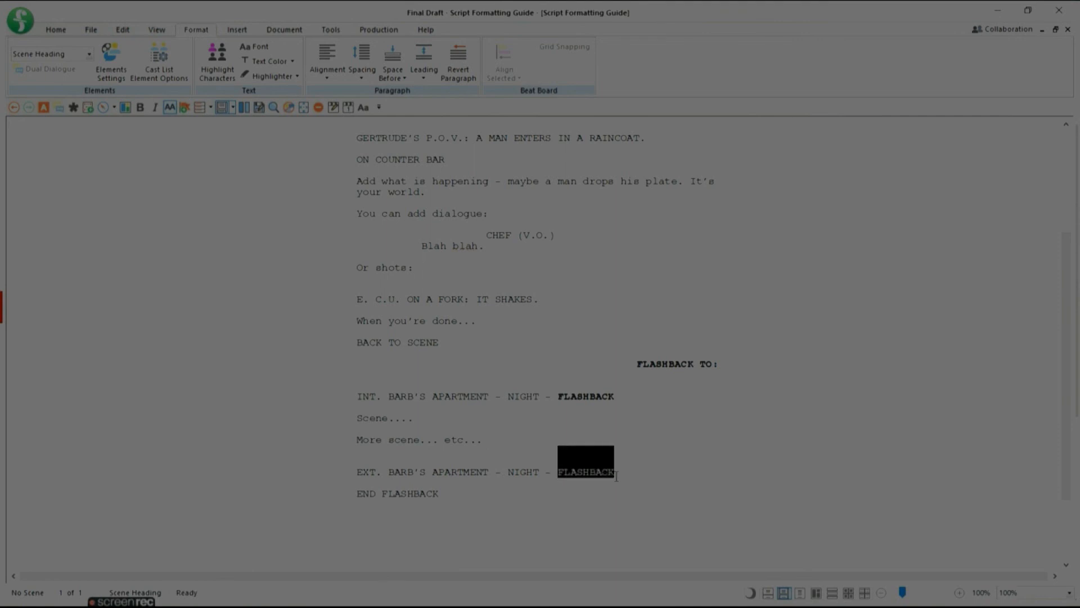
left_click(140, 107)
left_click(626, 463)
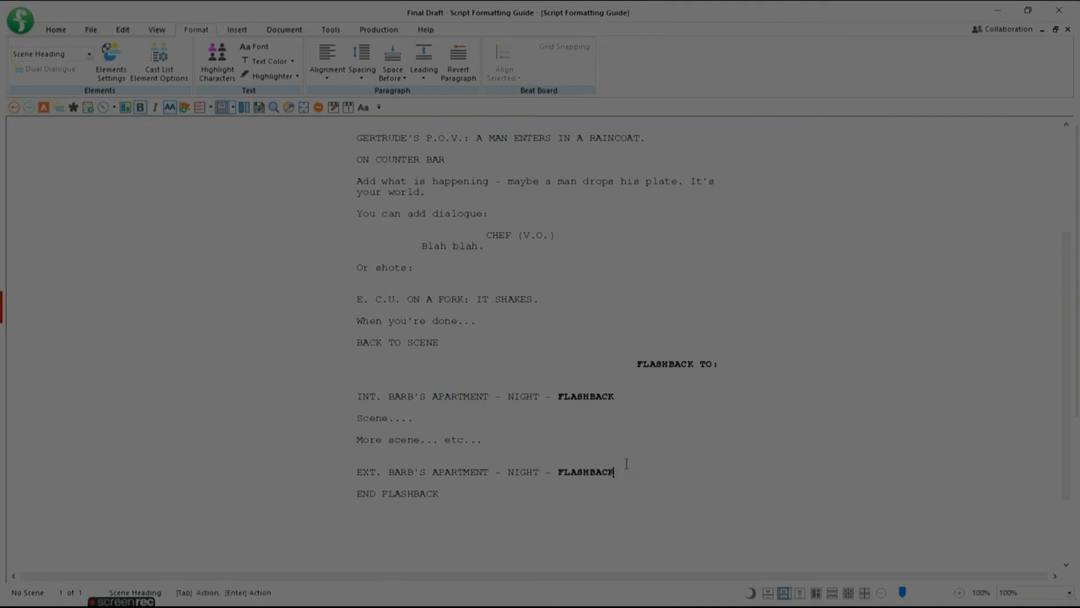
Step: Add action lines 'There can be multiple scenes...' and 'When you are done....' before END FLASHBACK
key("Return")
type("Ther")
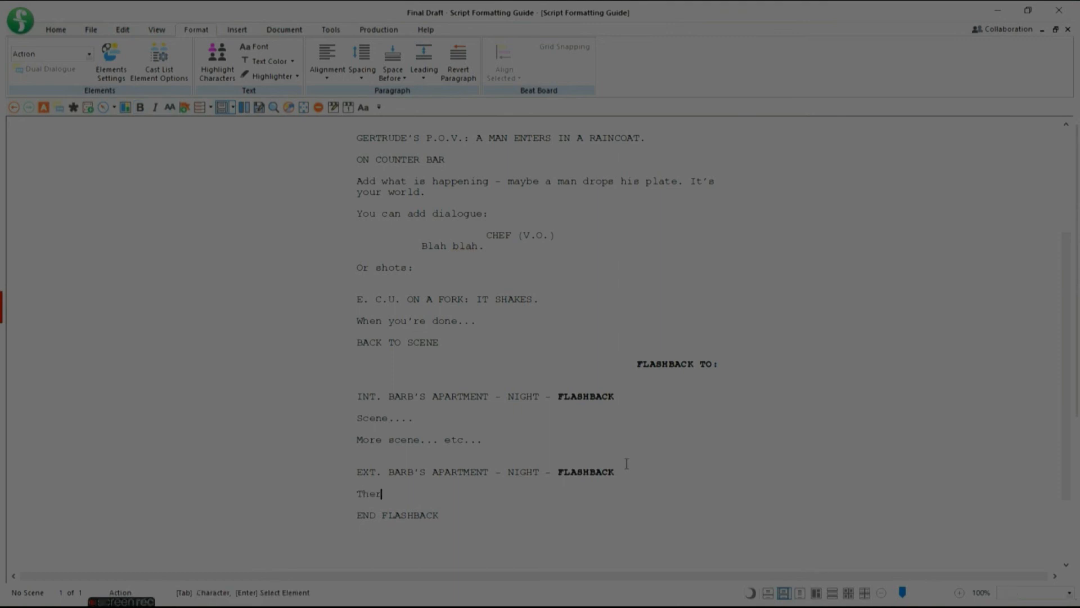
type("e can be multipe")
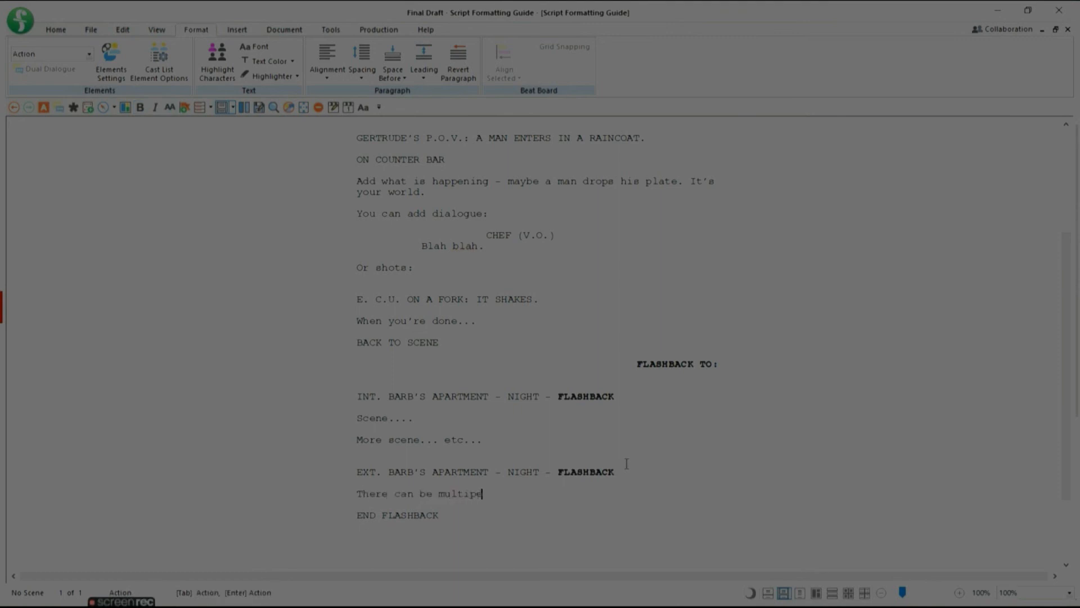
key("BackSpace")
type("le scenes...")
key("Return")
type("When")
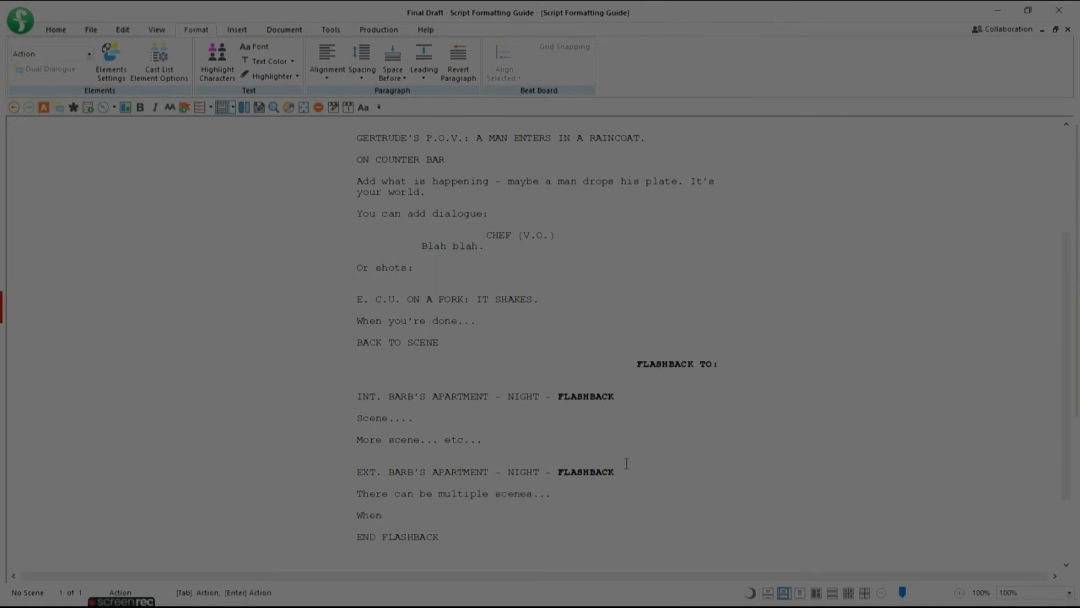
type(" you are done....")
triple_click(389, 535)
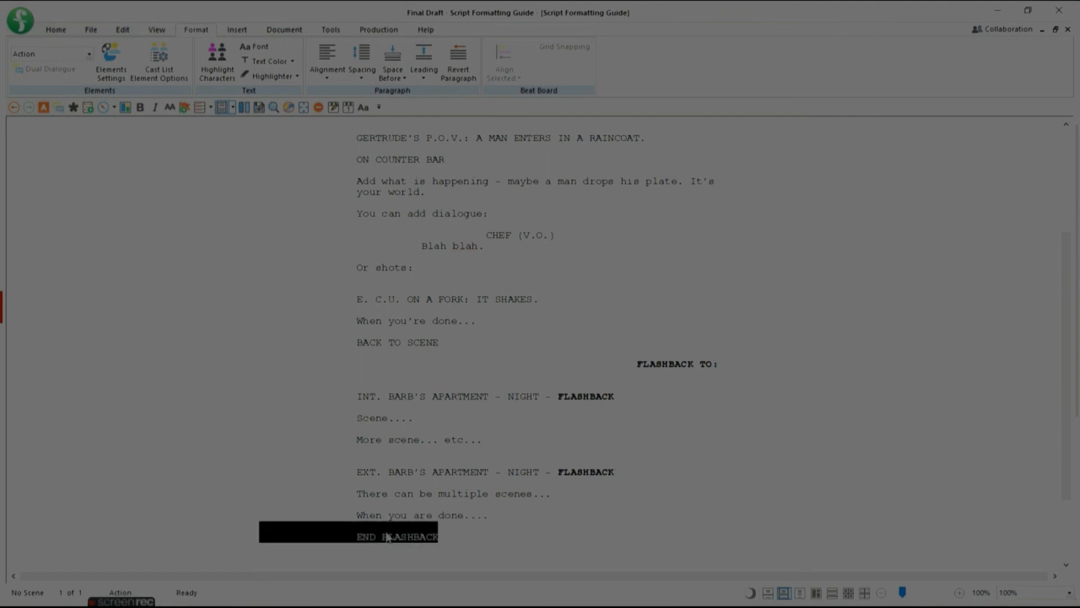
left_click(442, 538)
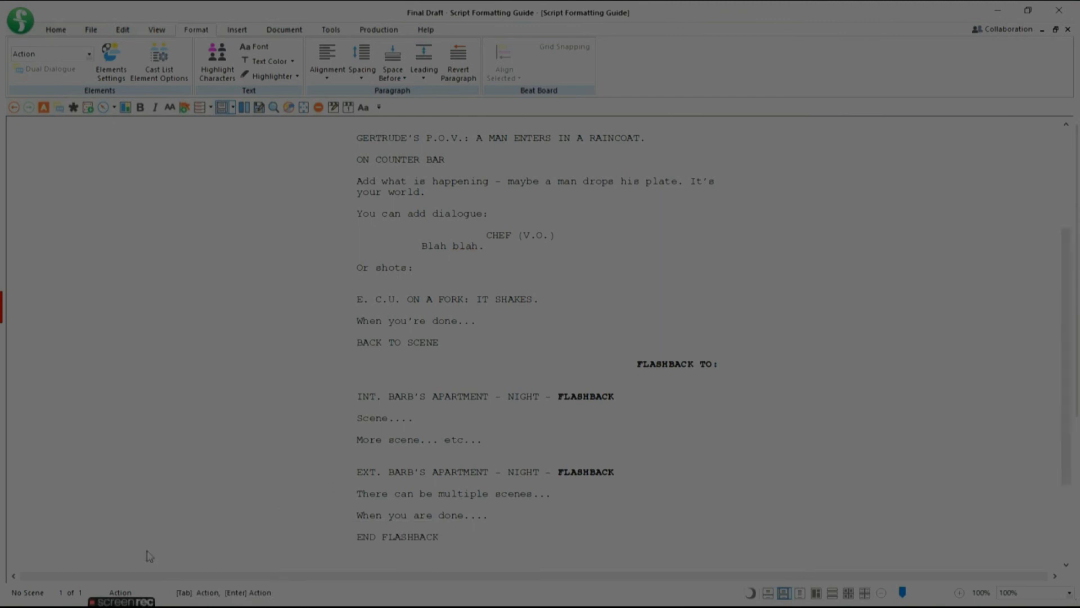
Step: Add INT. COFFEE SHOP - CONTINUOUS with an action line saying action continues where the flashback ends
key("Return")
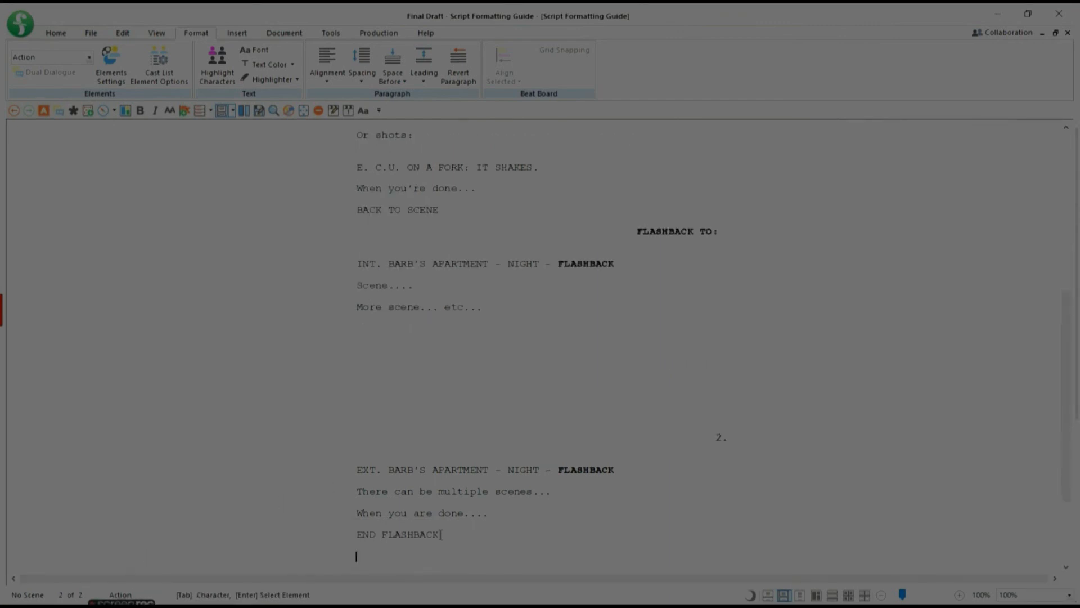
type("INT.")
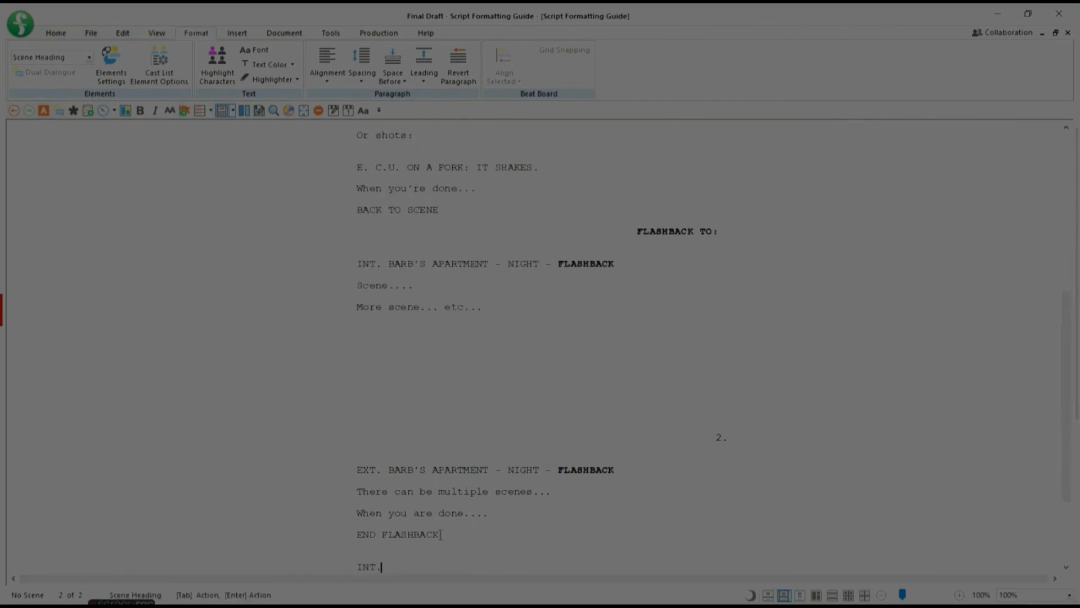
type(" COFFEE SHOP")
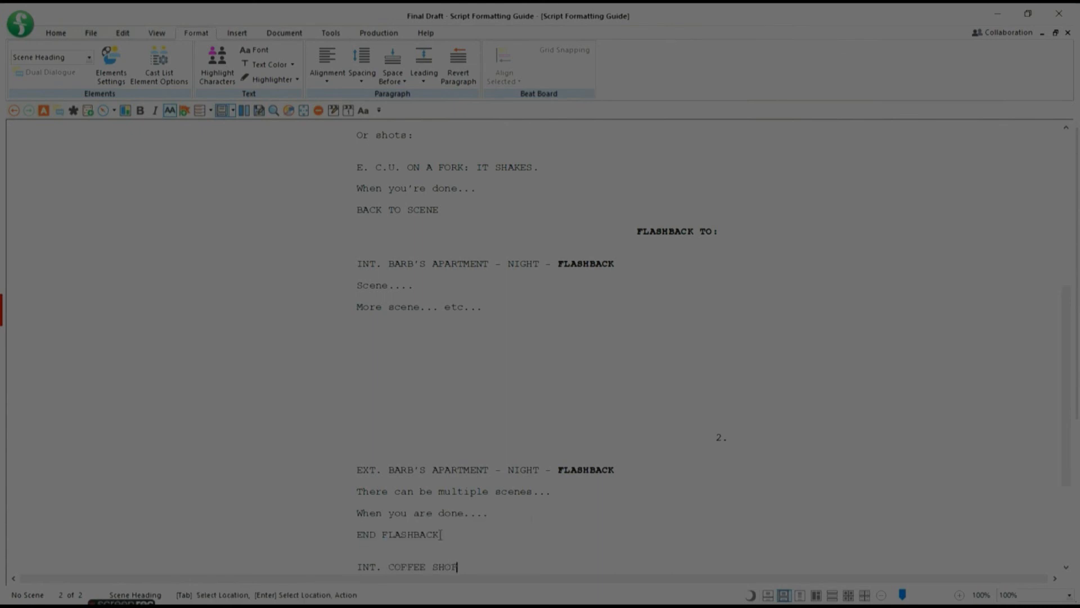
key("Tab")
type("CONTINU")
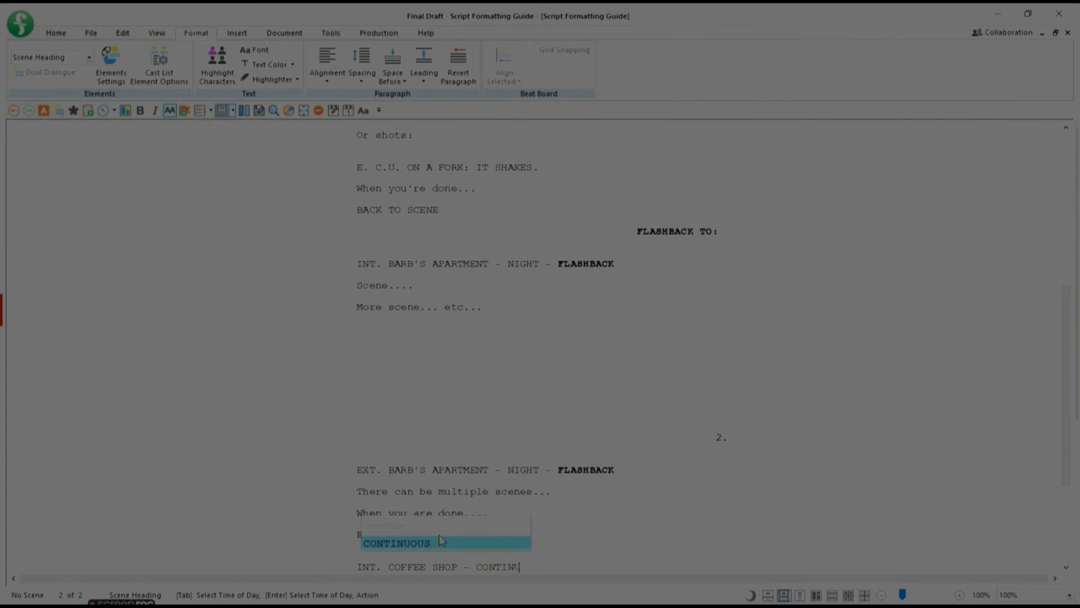
key("Return")
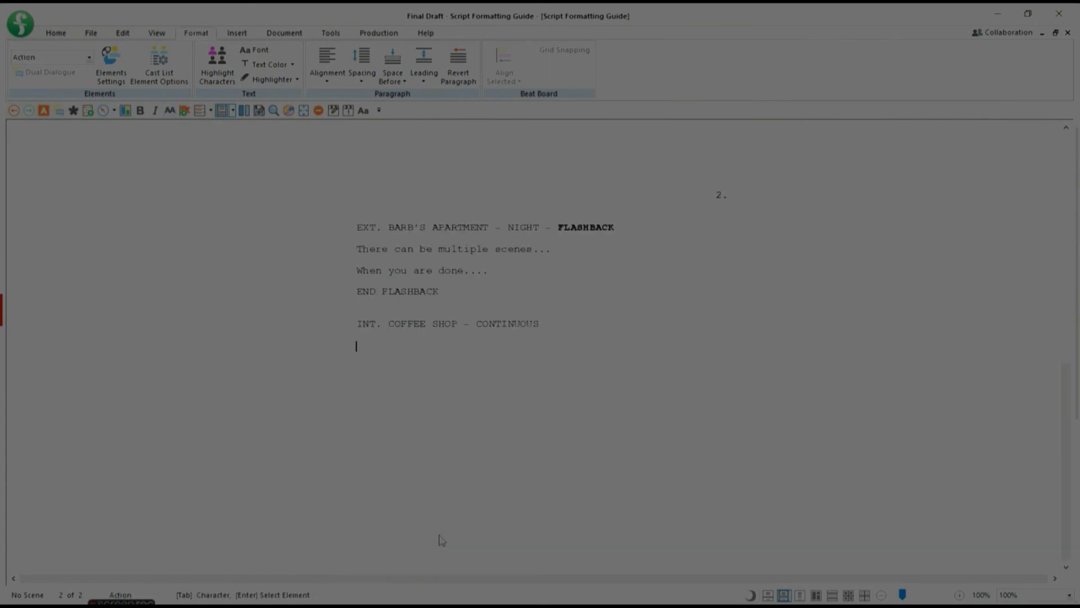
type("The c")
type("ction is ")
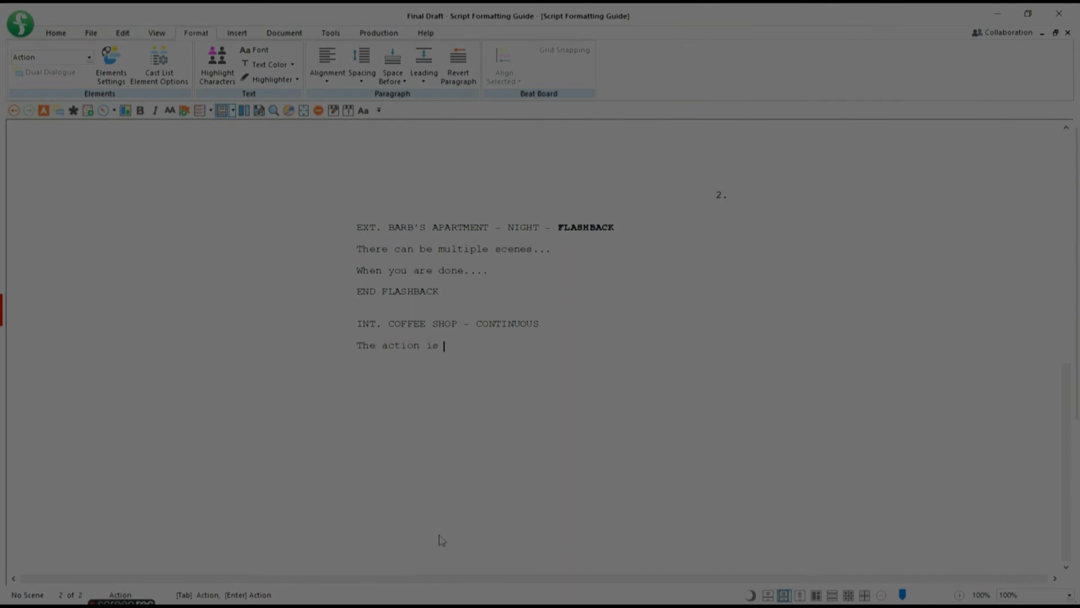
type("going to continue in the same location")
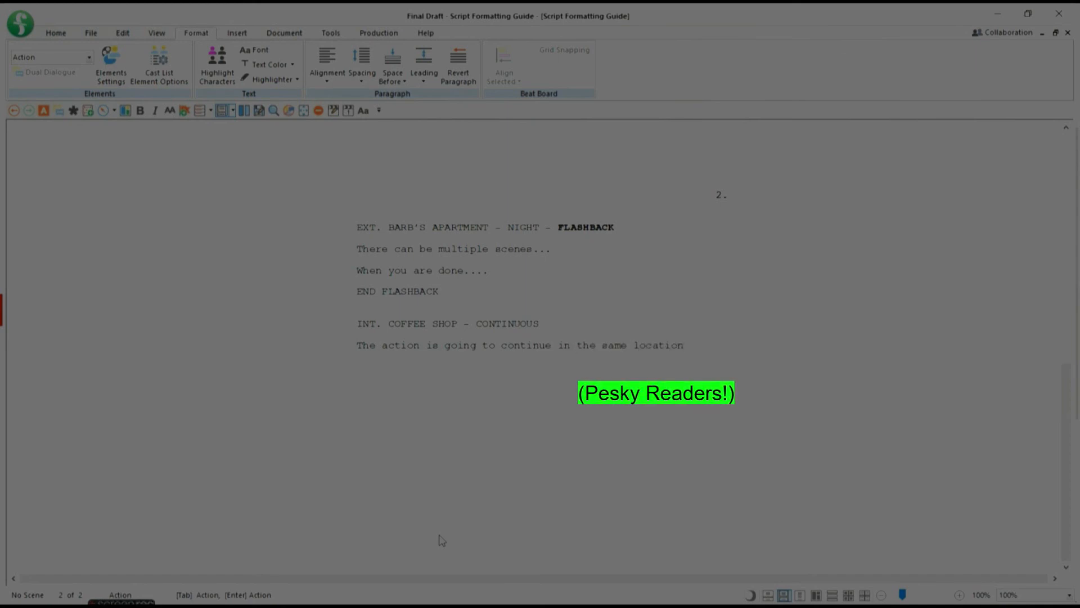
type(" right wh")
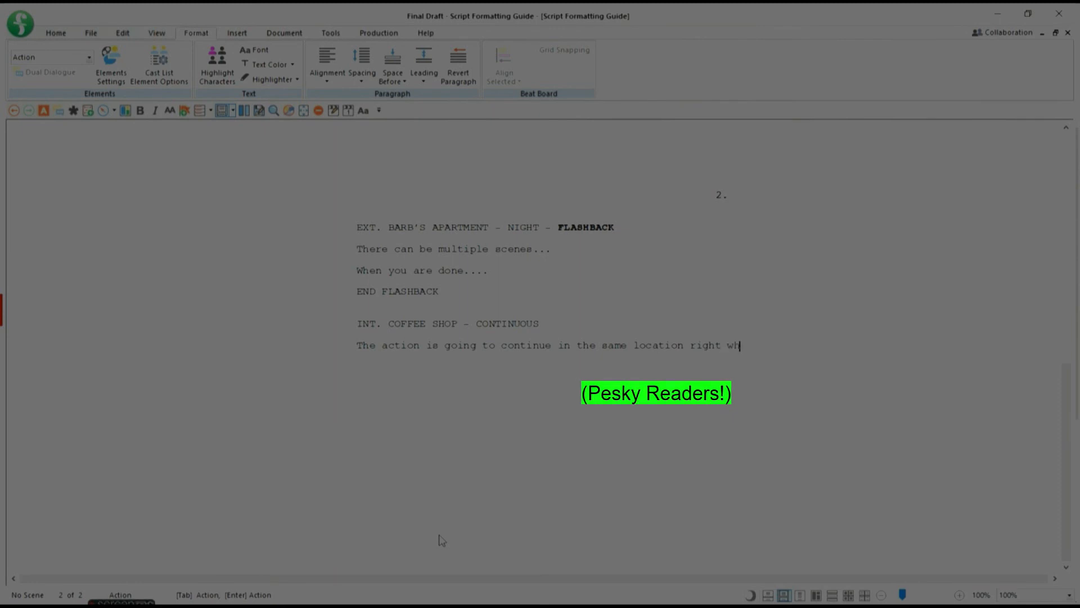
type("ere the flashback")
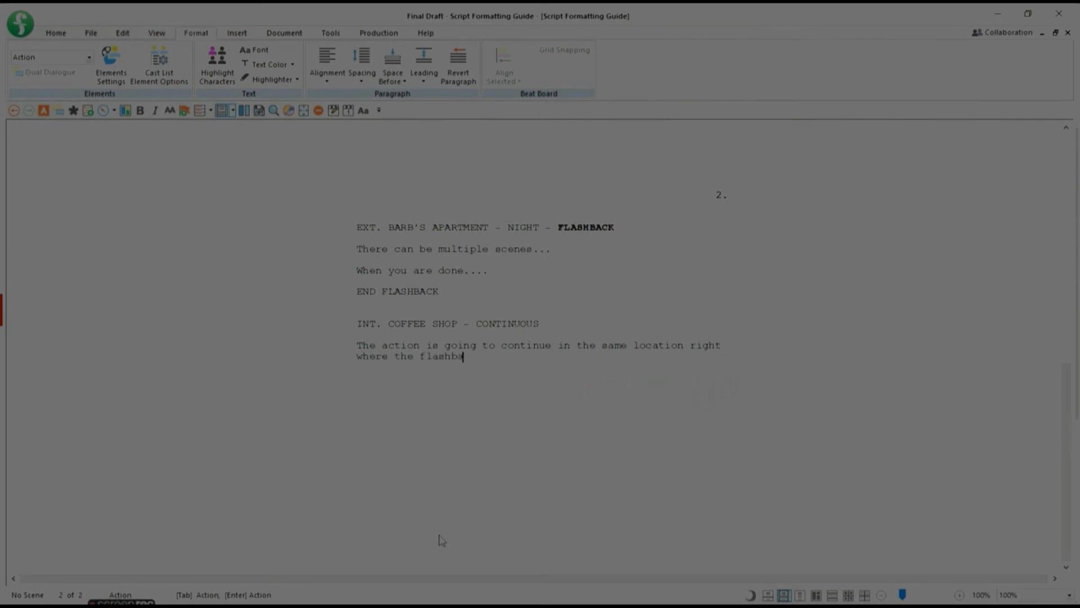
type(" ends.")
key("Return")
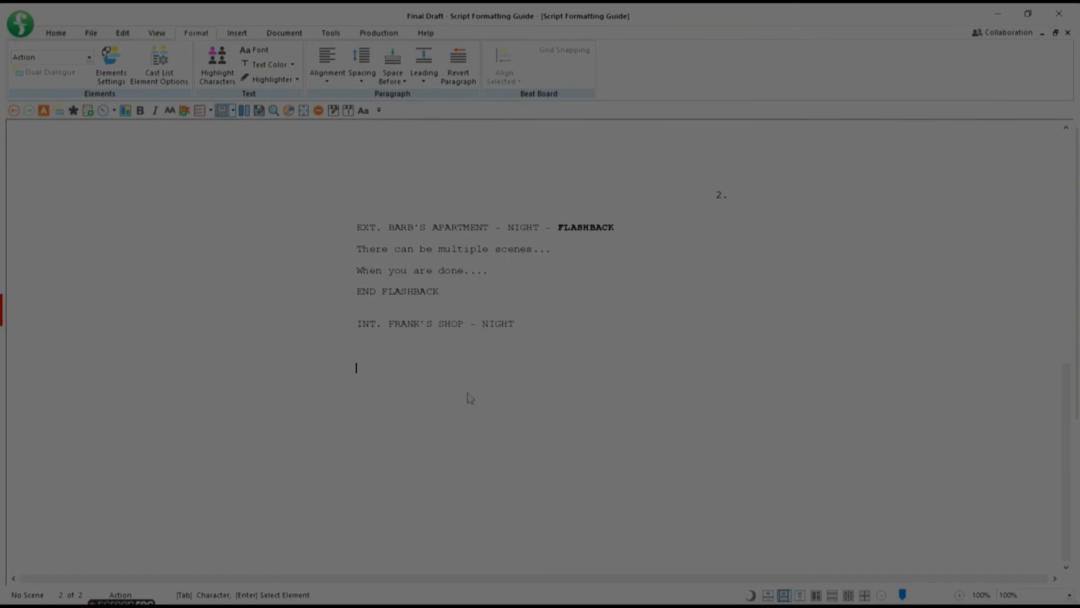
left_click(541, 323)
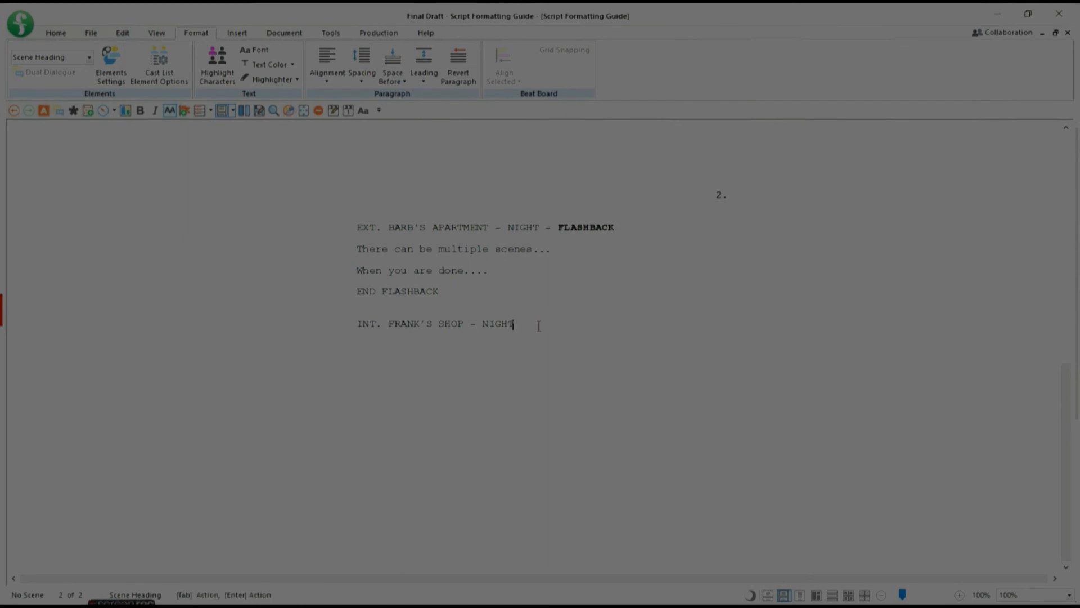
mouse_move(128, 597)
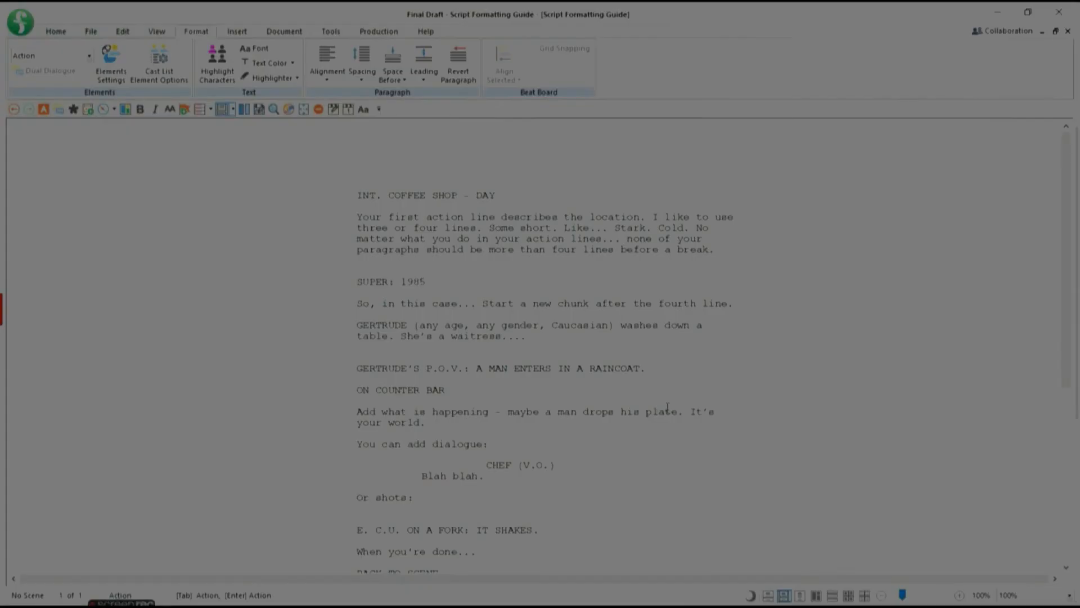
Step: Change the word plate in the coffee shop action line to all-caps PLATE
left_click_drag(647, 415, 678, 414)
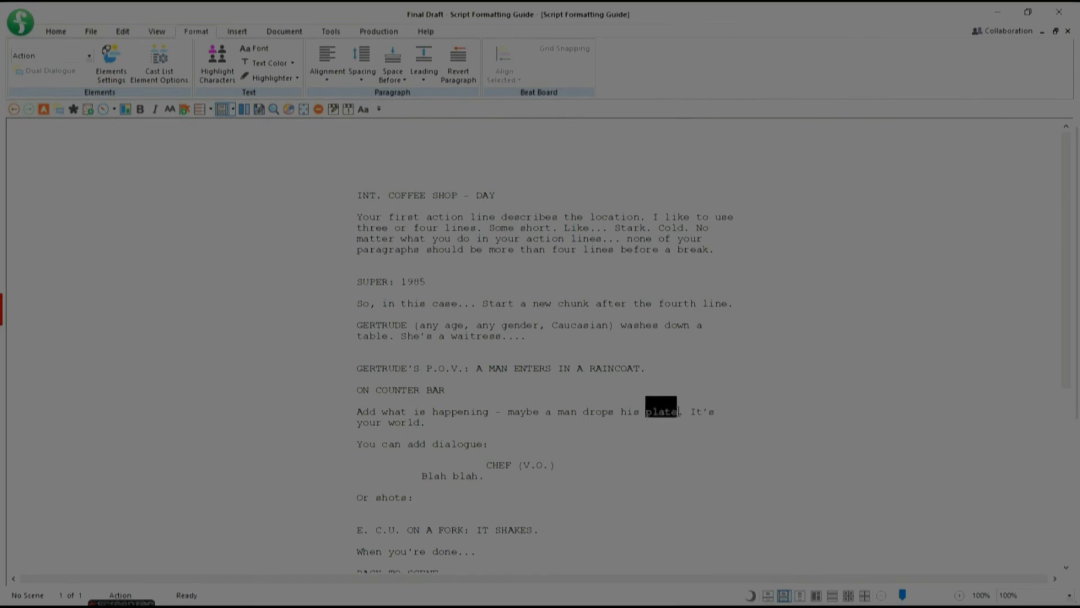
left_click(171, 110)
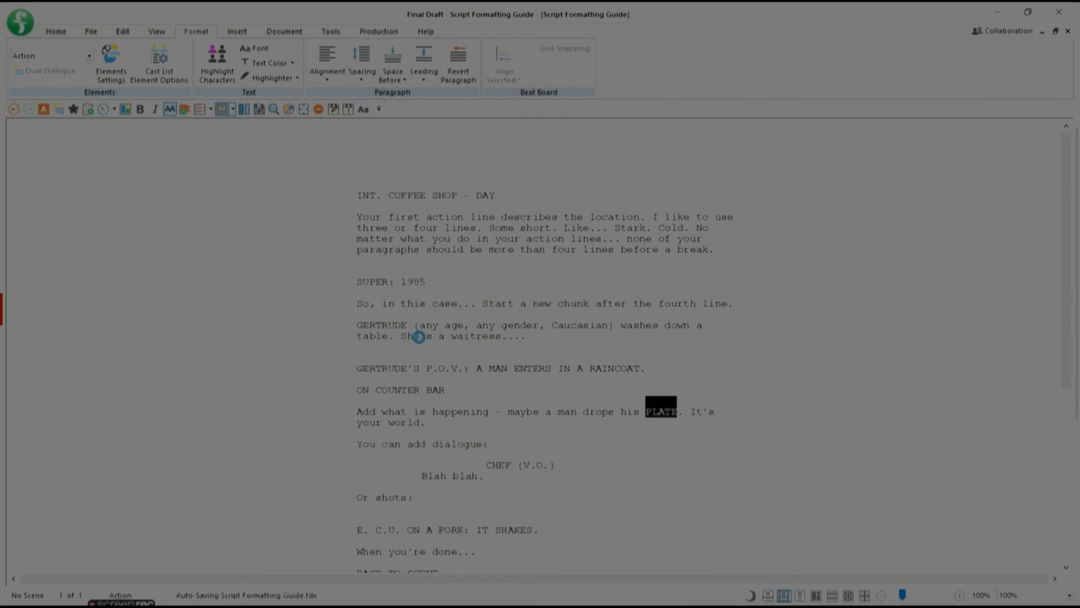
left_click(576, 452)
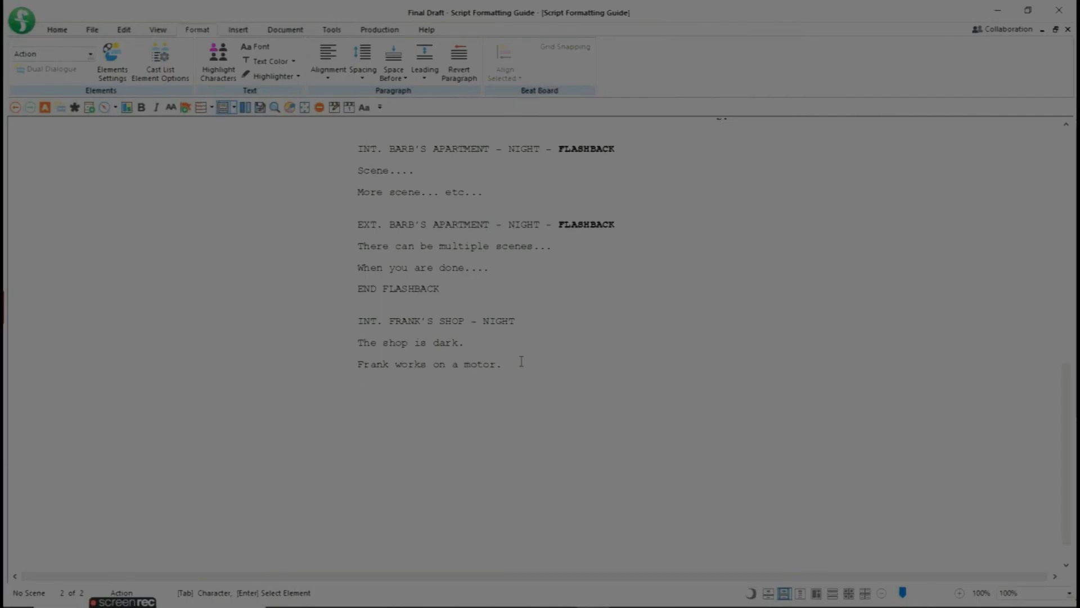
Step: Add an all-caps MONTAGE line below 'Frank works on a motor.' formatted as a Shot
key("Return")
type("Montage")
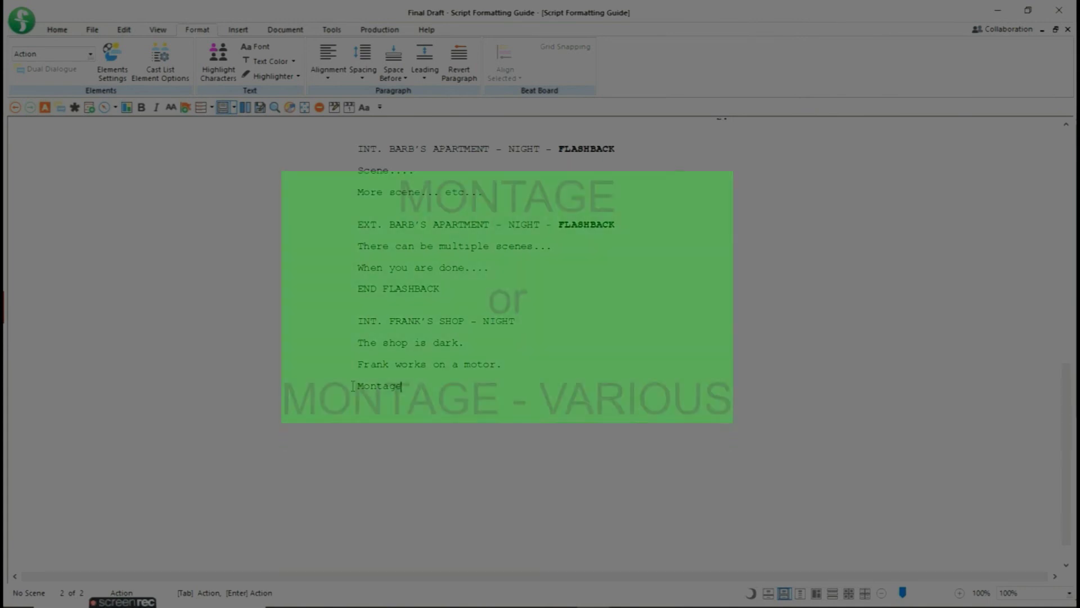
left_click_drag(353, 386, 410, 386)
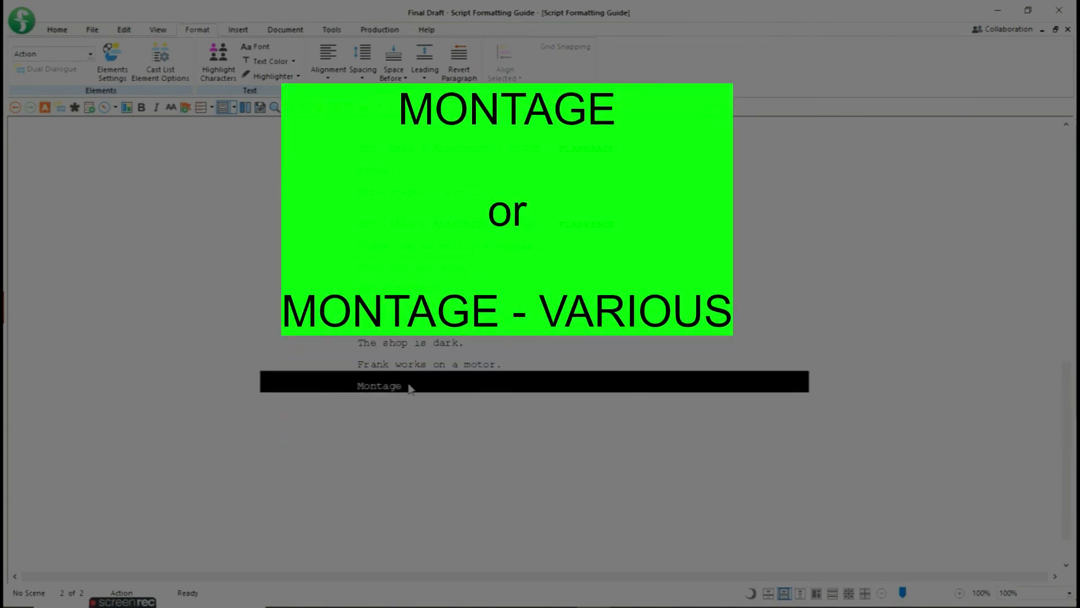
left_click(171, 108)
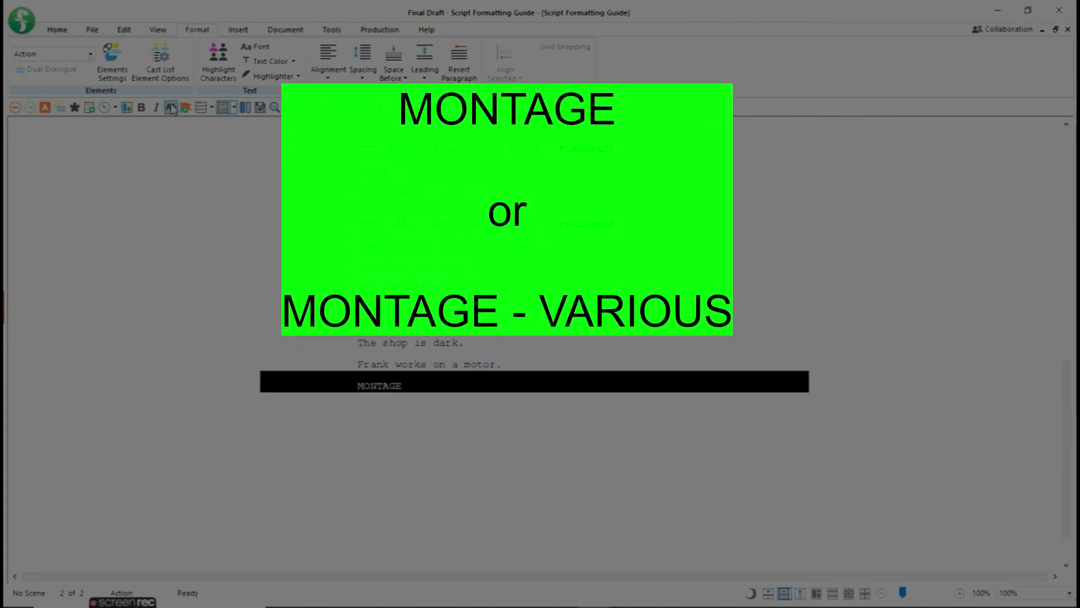
left_click(61, 63)
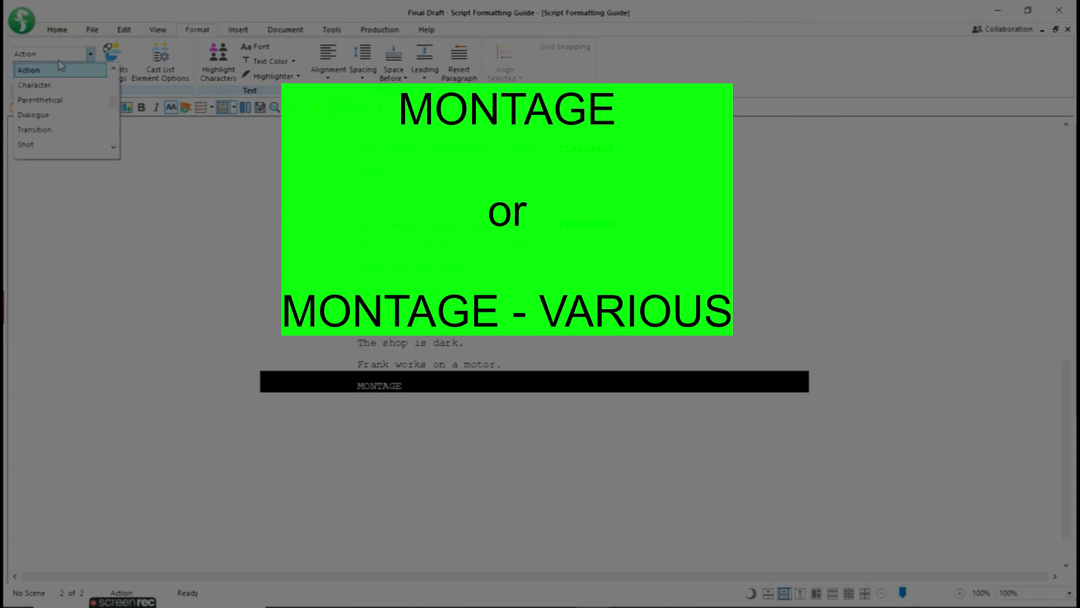
left_click(59, 145)
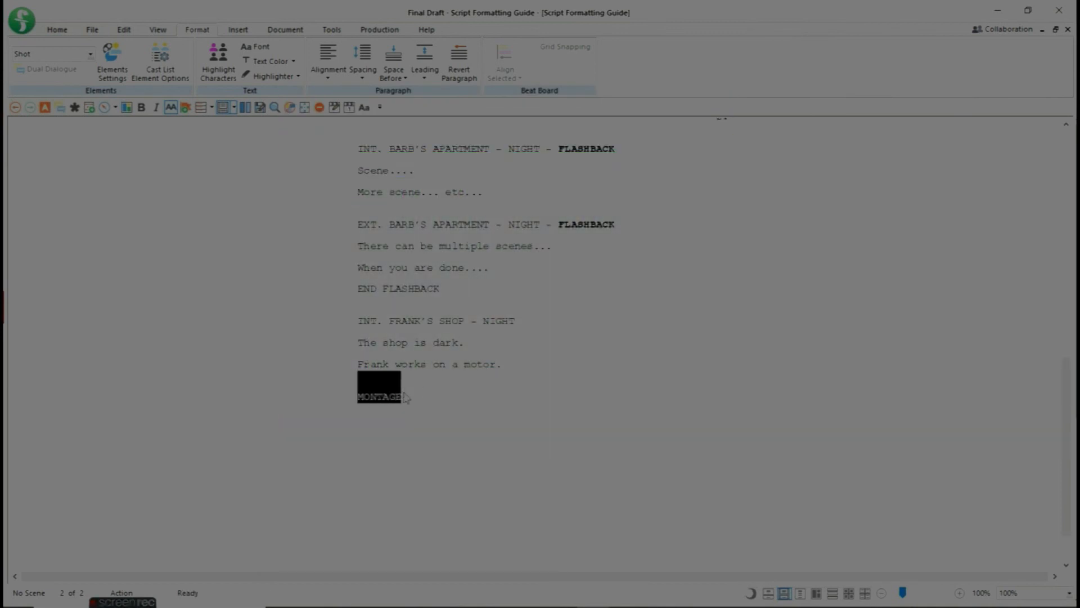
Step: Try a '- VARIOUS' suffix on MONTAGE, remove it, and start a new action line
type("- ")
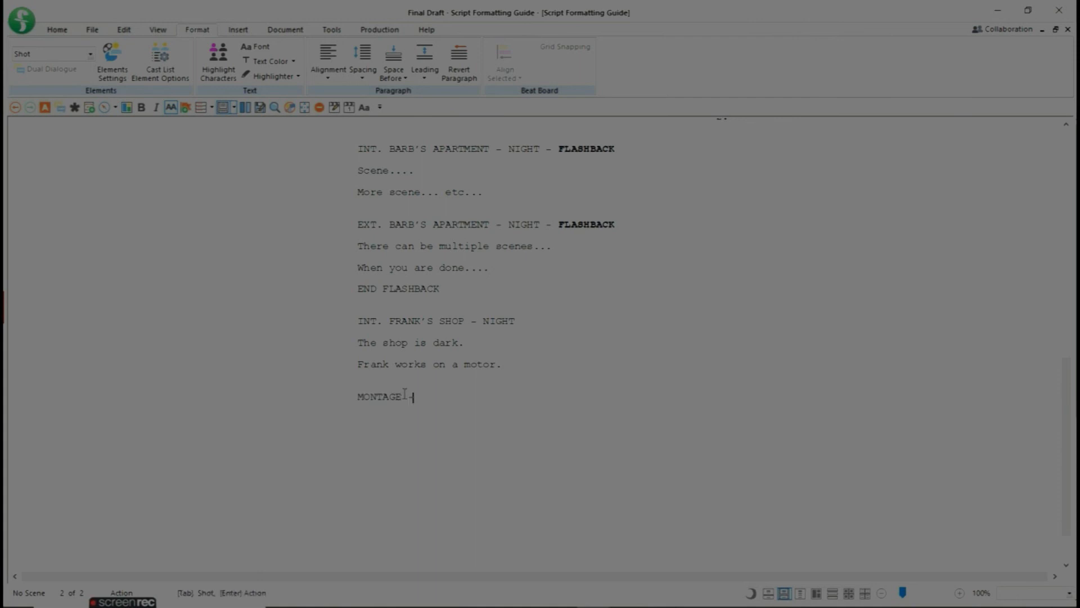
type("VARIOUS")
left_click(406, 396)
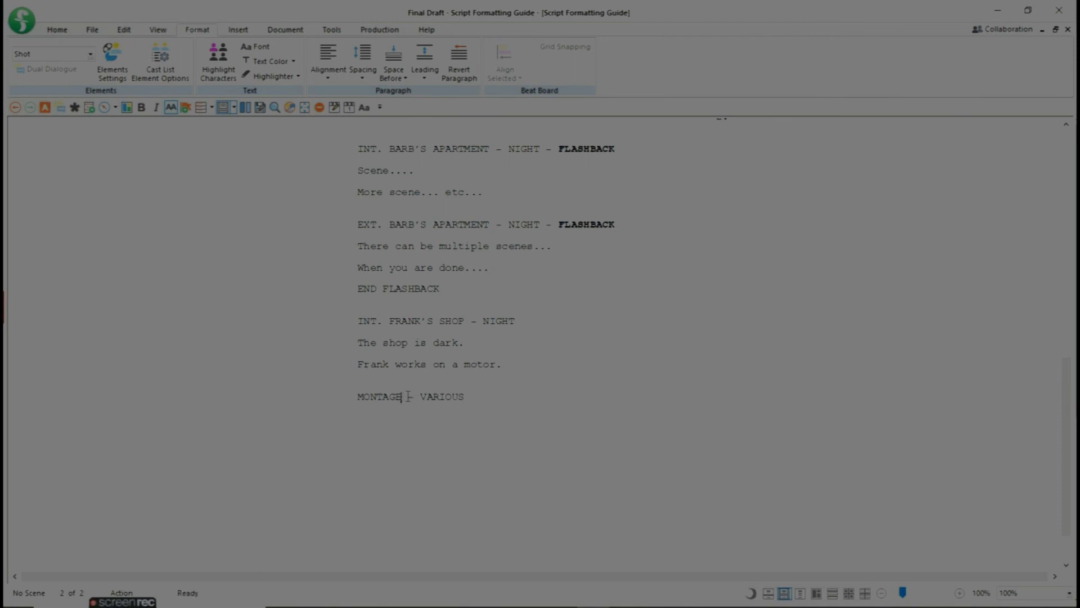
left_click_drag(409, 397, 471, 399)
key("BackSpace")
key("Return")
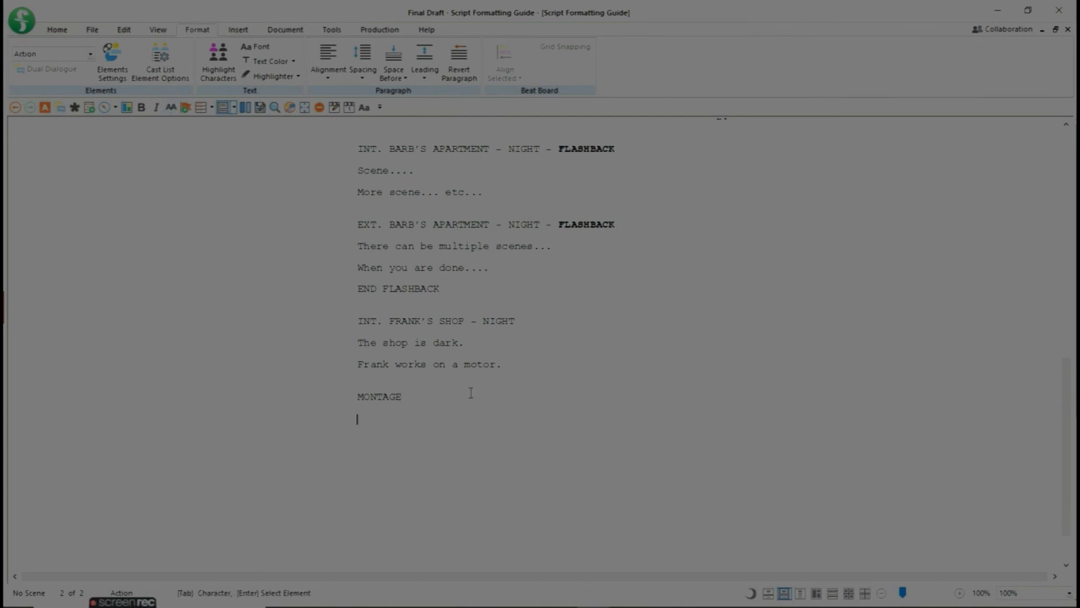
Step: Add the action '-Use dashes, no space after. List what happens.' and a FRANK dialogue line
type("-Use dashes, no spa")
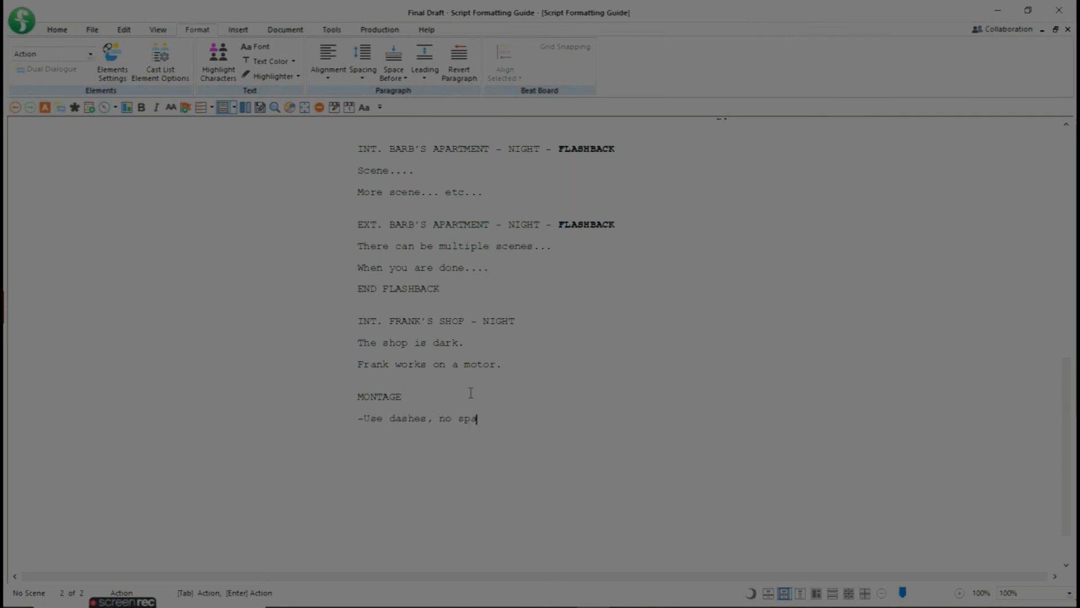
type("ce after. List what happens.")
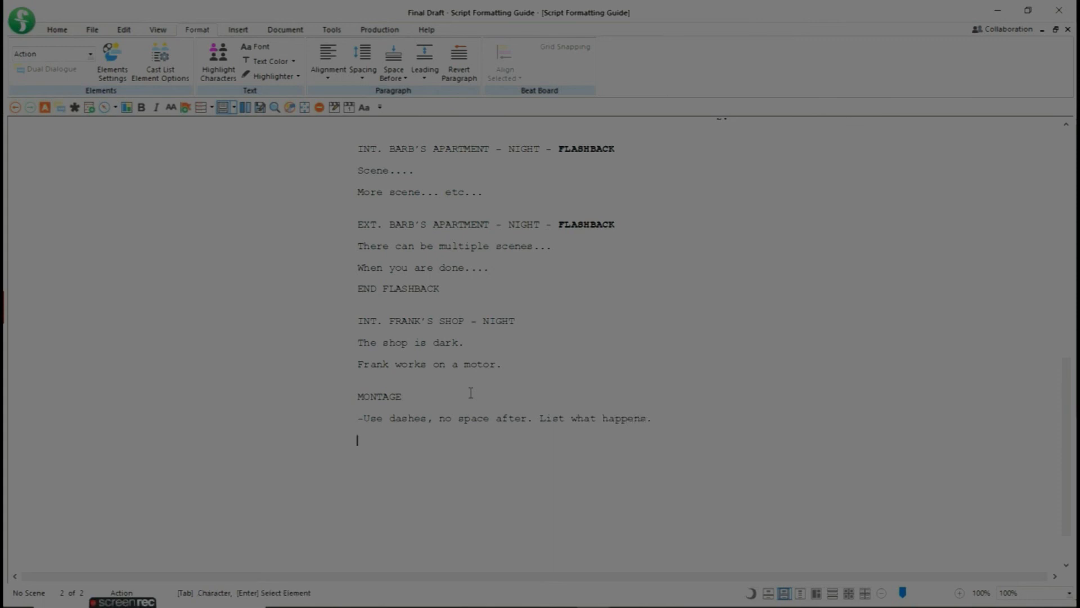
key("Tab")
type("FRANK")
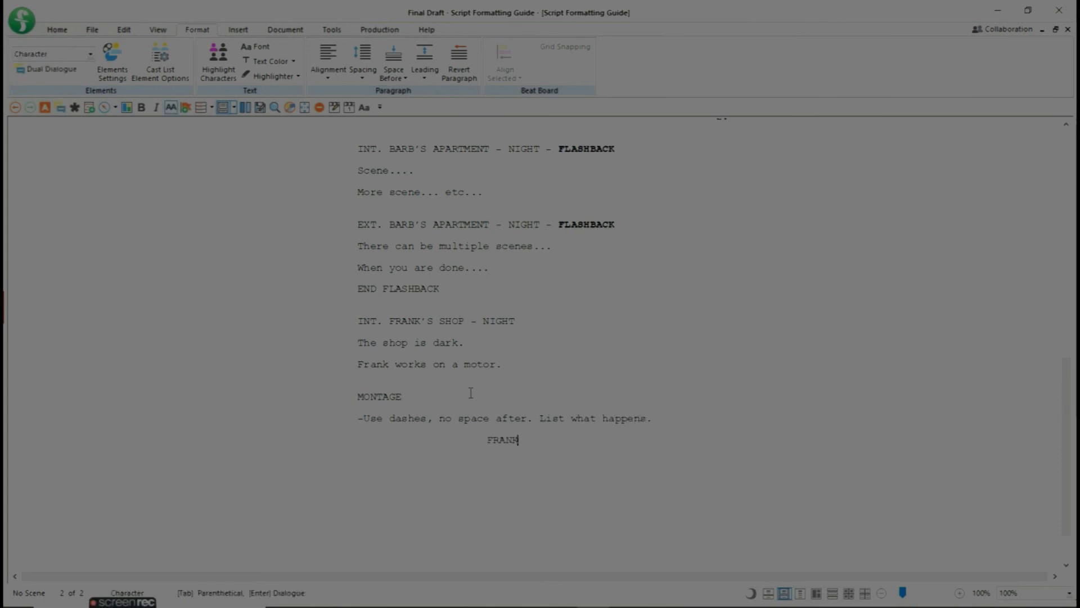
key("Return")
type("Add d")
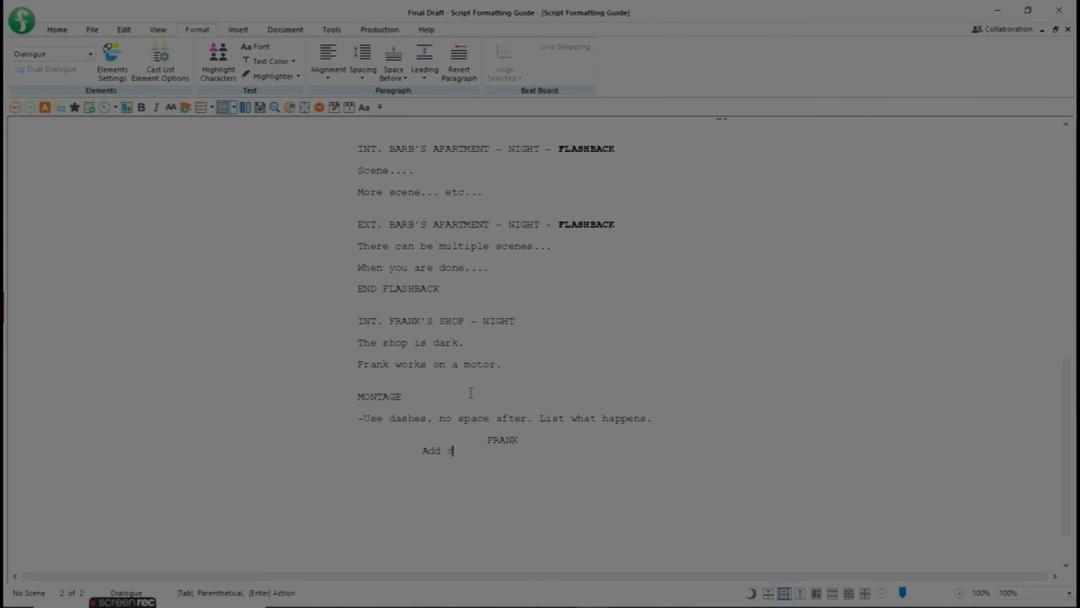
type("ialogue as needed - sparsely")
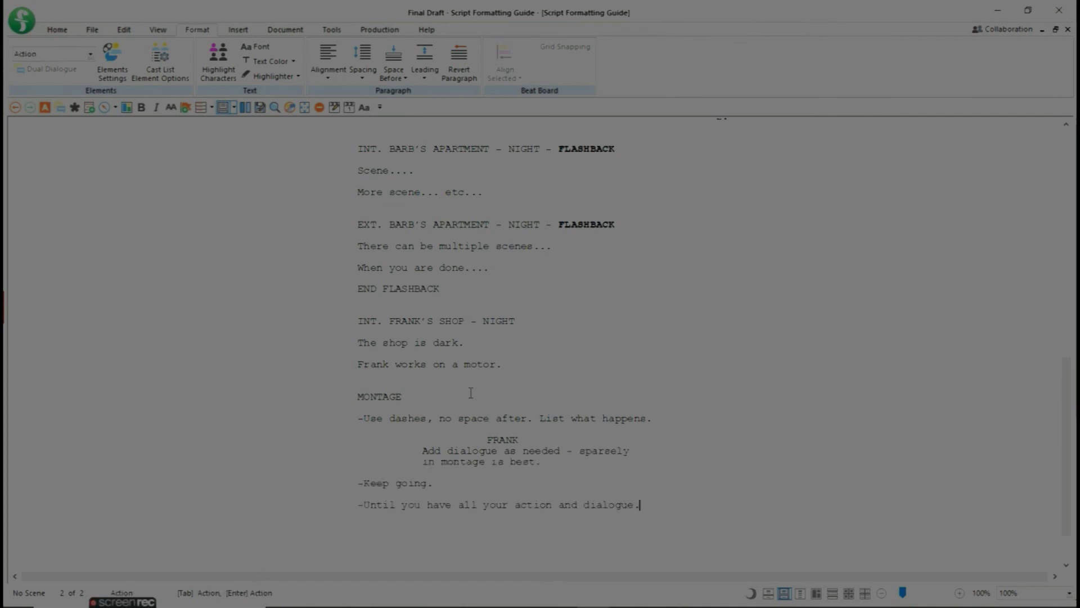
Step: Close the montage with an END MONTAGE line
key("Return")
type("END MONTAGE")
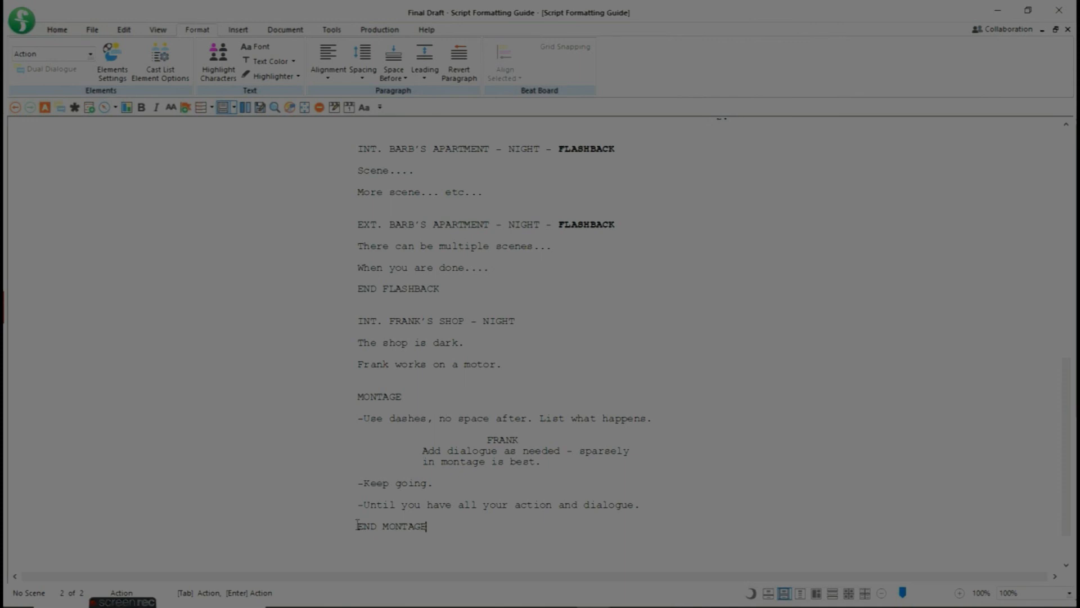
triple_click(433, 518)
left_click(435, 524)
Step: Add a MONTAGE - VARIOUS heading on a new line below END MONTAGE
key("Return")
type("MONTAGE - VARIOUS")
key("Return")
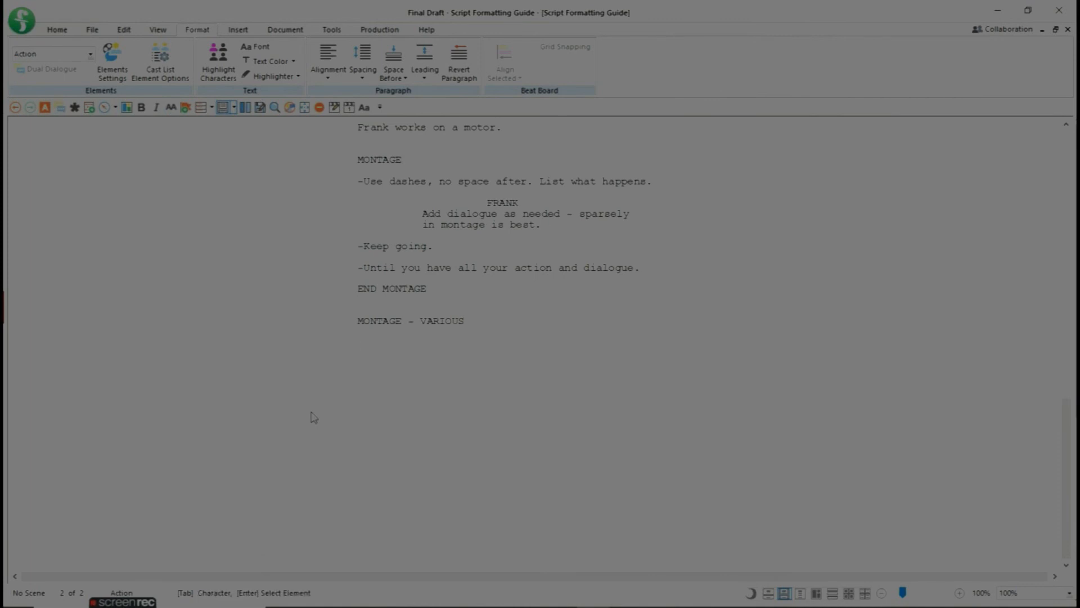
Step: Write entry "A) INT. COFFE SHOP - DAY: This is what is happening." and begin "B) EXT. FANDY"
type("A)")
type("INT. COFFE")
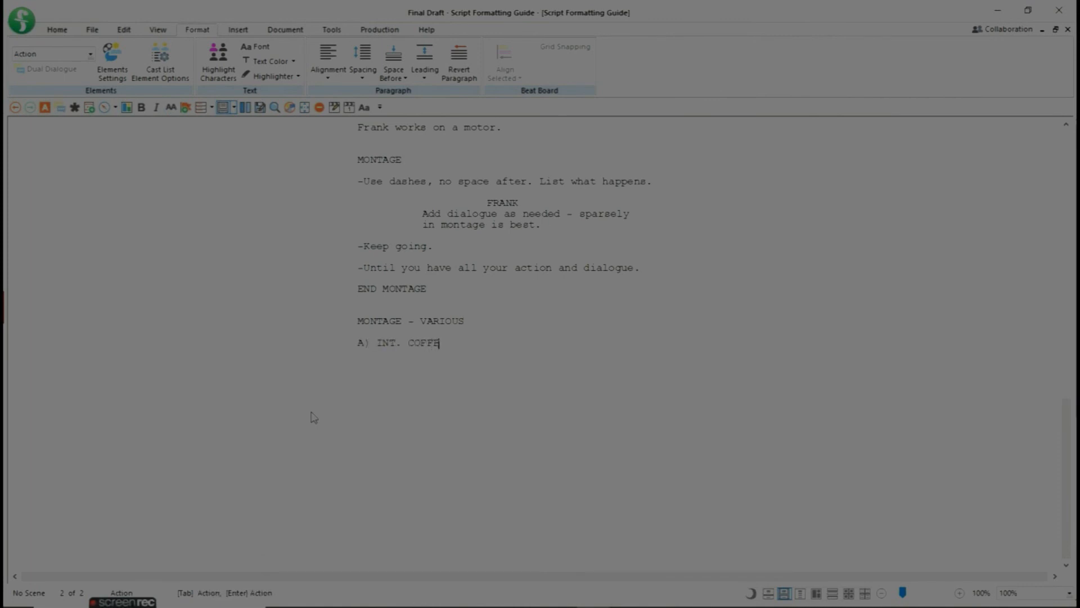
type(" SHOP - DAY")
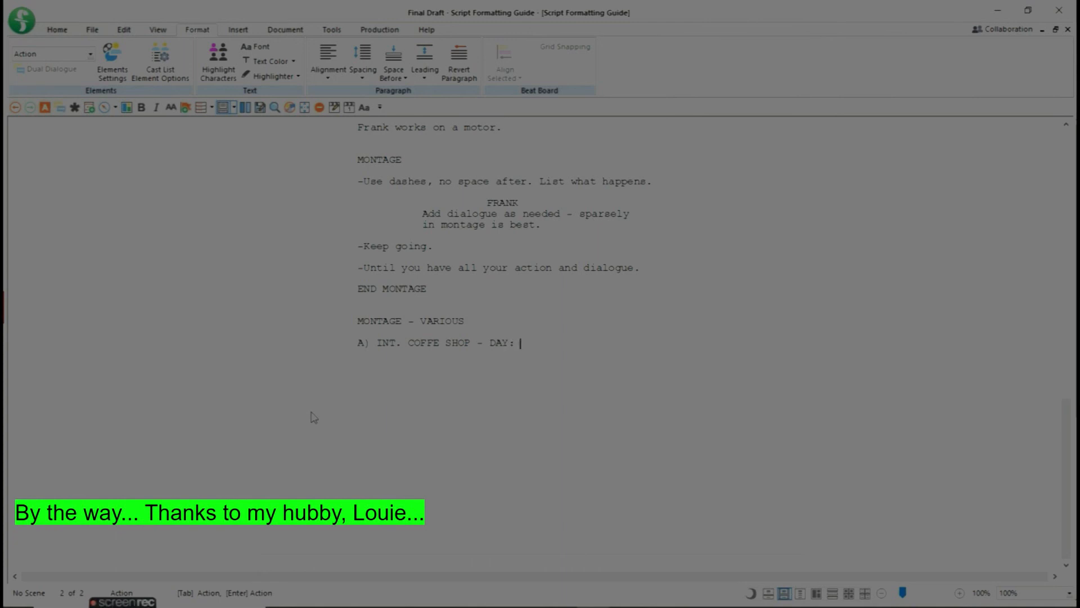
type(": tHIS")
key("BackSpace")
key("BackSpace")
type("This is what is happening.")
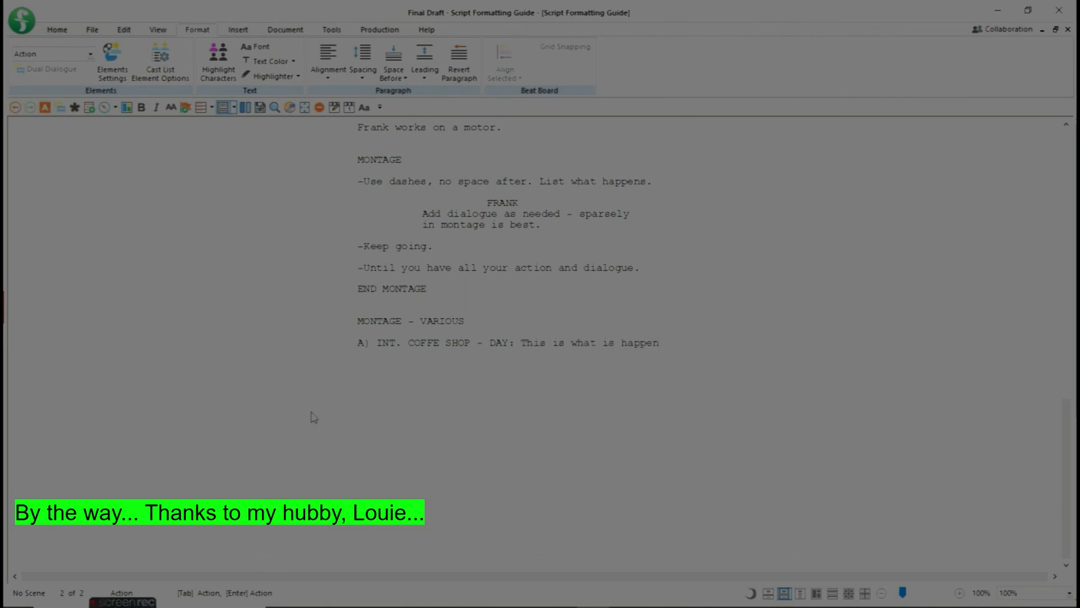
key("Return")
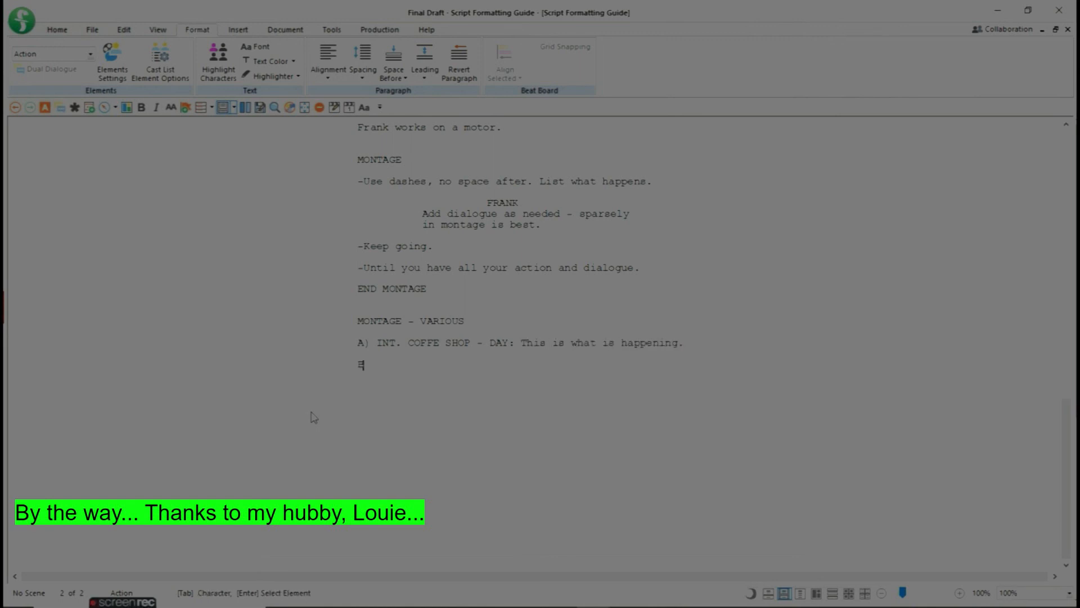
type("B) EXT. F")
type("ANDY")
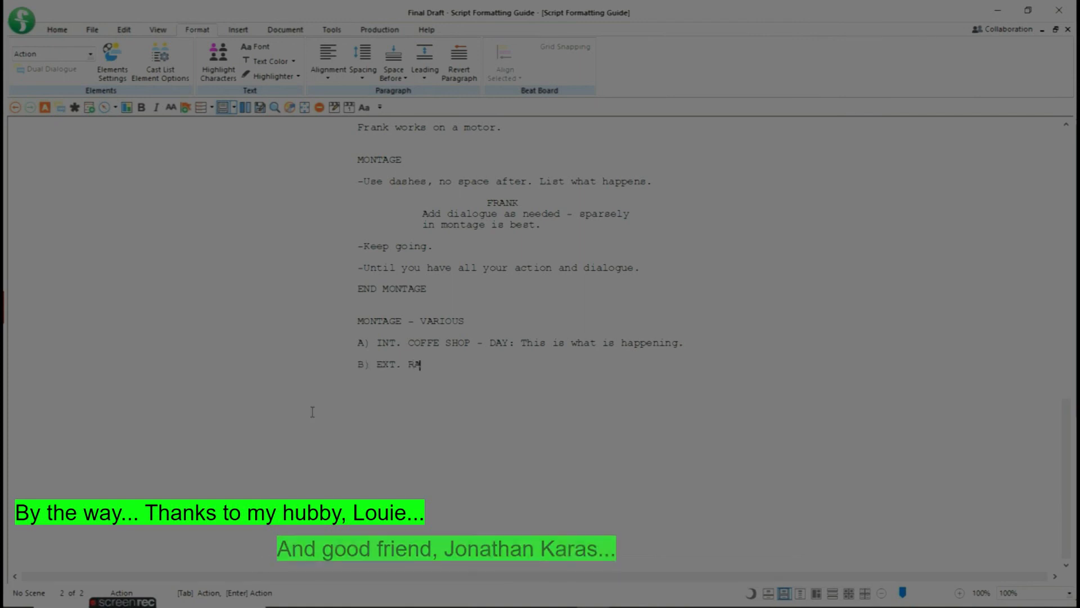